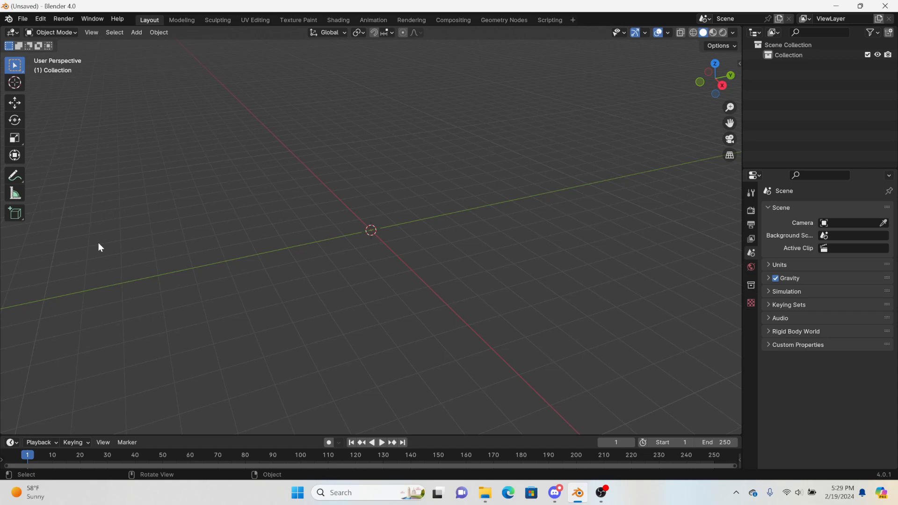
- Add a UV sphere mesh at the scene origin and shade it smooth
{"action": "left_click", "coordinate": [139, 32]}
{"action": "mouse_move", "coordinate": [210, 42]}
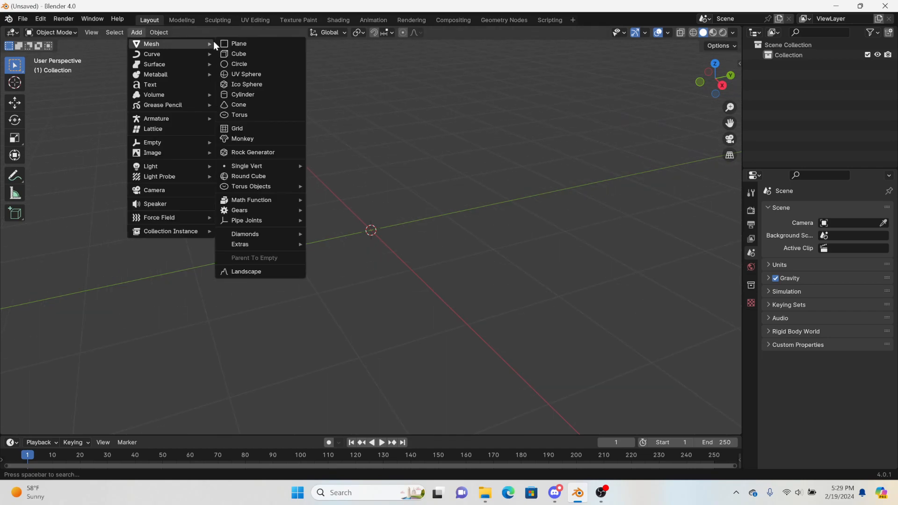
{"action": "left_click", "coordinate": [237, 74]}
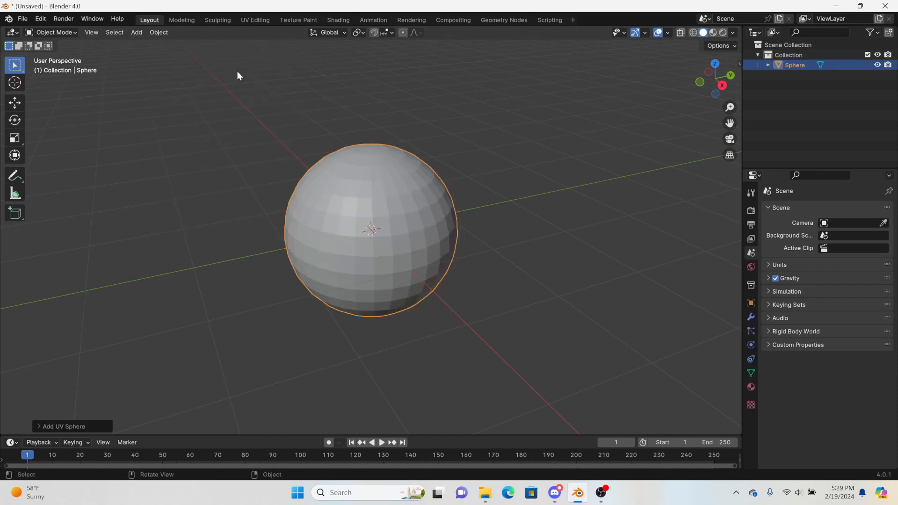
{"action": "right_click", "coordinate": [368, 203]}
{"action": "left_click", "coordinate": [372, 204]}
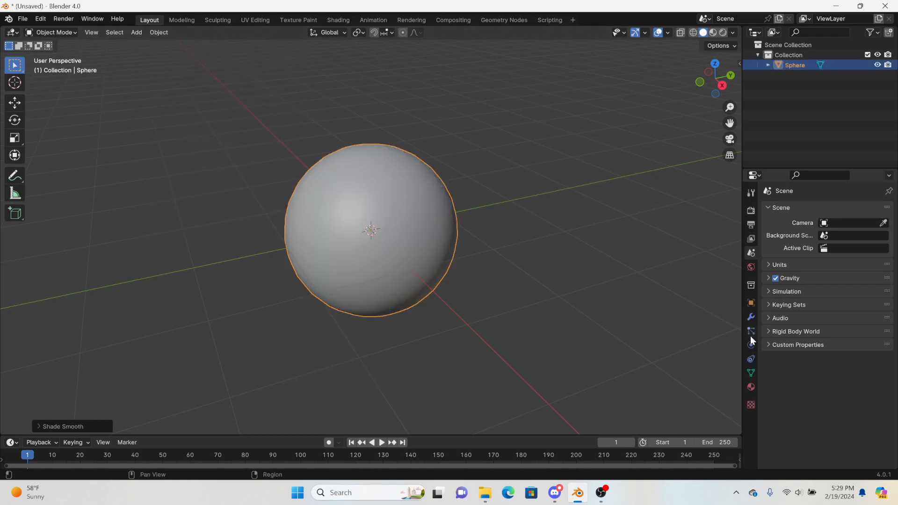
- Add a sun light to the scene at the origin
{"action": "left_click", "coordinate": [137, 32]}
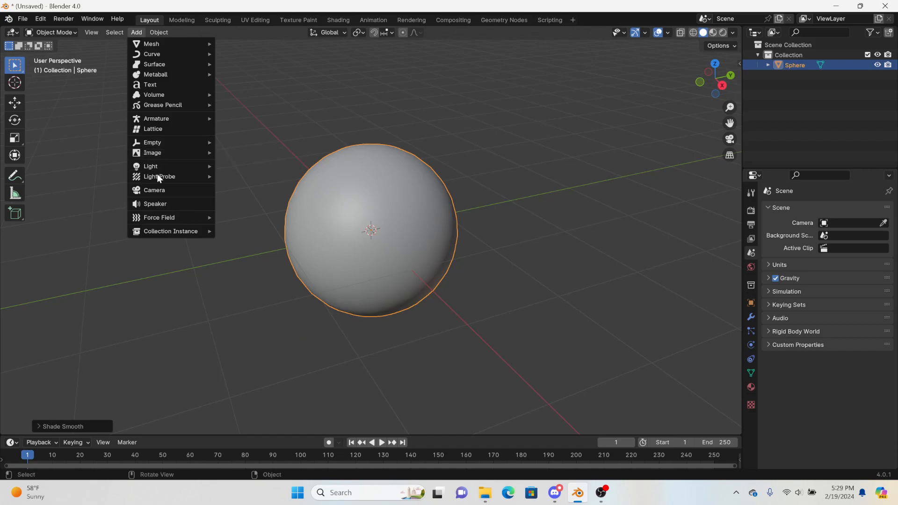
{"action": "mouse_move", "coordinate": [157, 167]}
{"action": "left_click", "coordinate": [258, 178]}
{"action": "scroll", "coordinate": [256, 185], "scroll_direction": "down", "scroll_amount": 5}
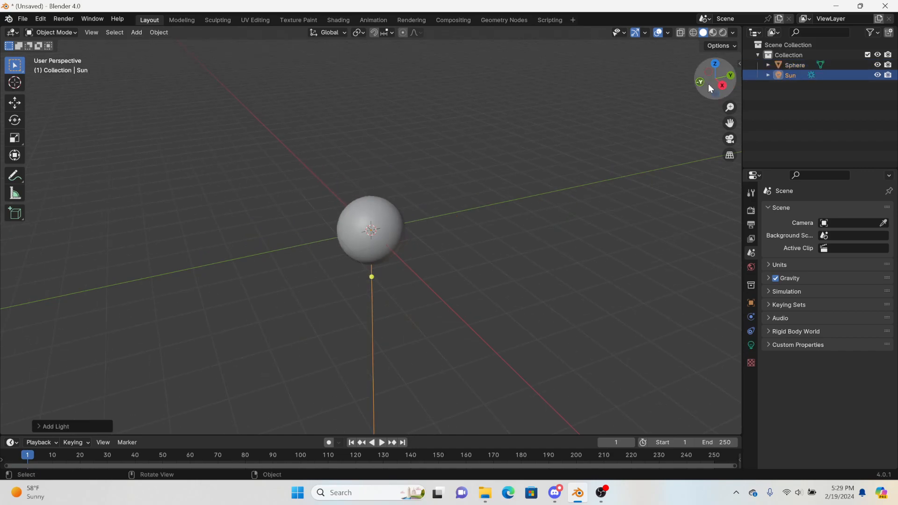
- In the right orthographic view, move the sun above the sphere toward positive Y and rotate it to shine diagonally down at the sphere
{"action": "left_click", "coordinate": [723, 85]}
{"action": "key", "text": "g"}
{"action": "left_click", "coordinate": [491, 119]}
{"action": "key", "text": "r"}
{"action": "left_click", "coordinate": [474, 159]}
- Set the sun light's strength to 10
{"action": "left_click", "coordinate": [751, 345]}
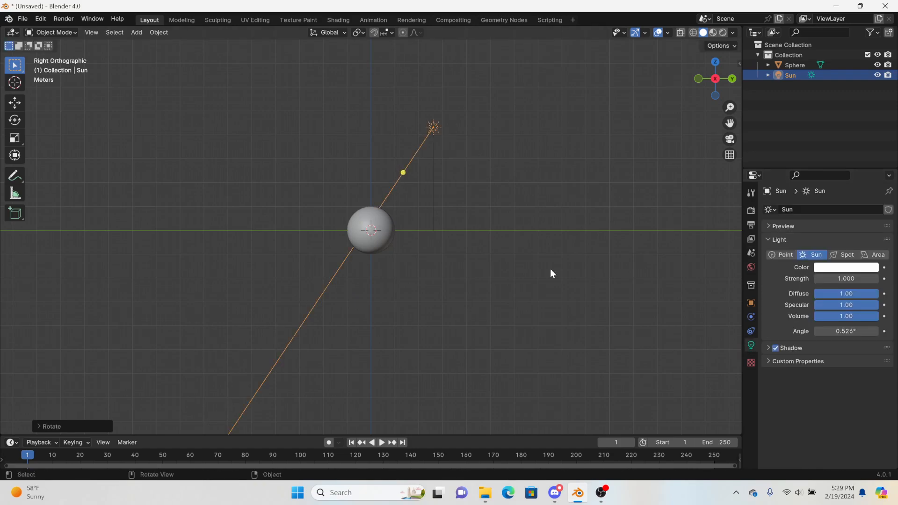
{"action": "left_click", "coordinate": [849, 280]}
{"action": "type", "text": "10"}
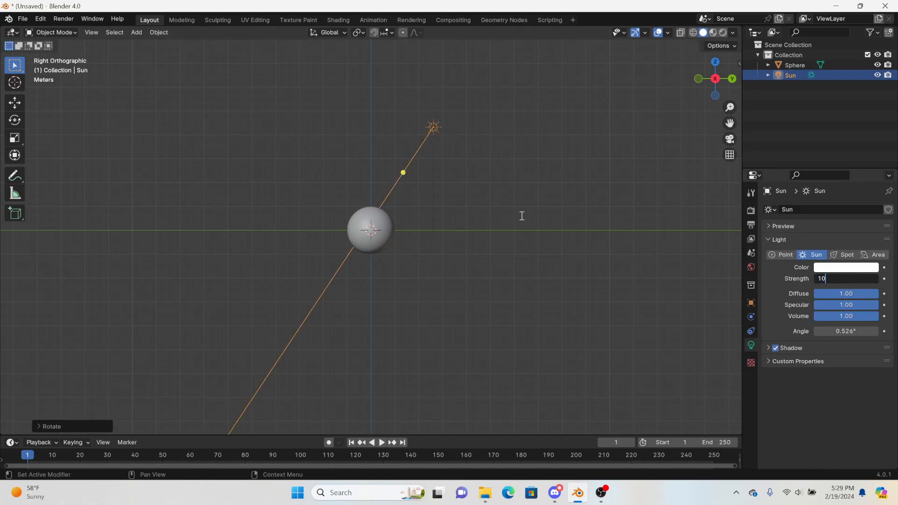
{"action": "key", "text": "Return"}
- Switch to the Shading workspace and show the sphere with rendered viewport shading in the right orthographic view
{"action": "scroll", "coordinate": [425, 204], "scroll_direction": "up", "scroll_amount": 1}
{"action": "scroll", "coordinate": [423, 203], "scroll_direction": "up", "scroll_amount": 1}
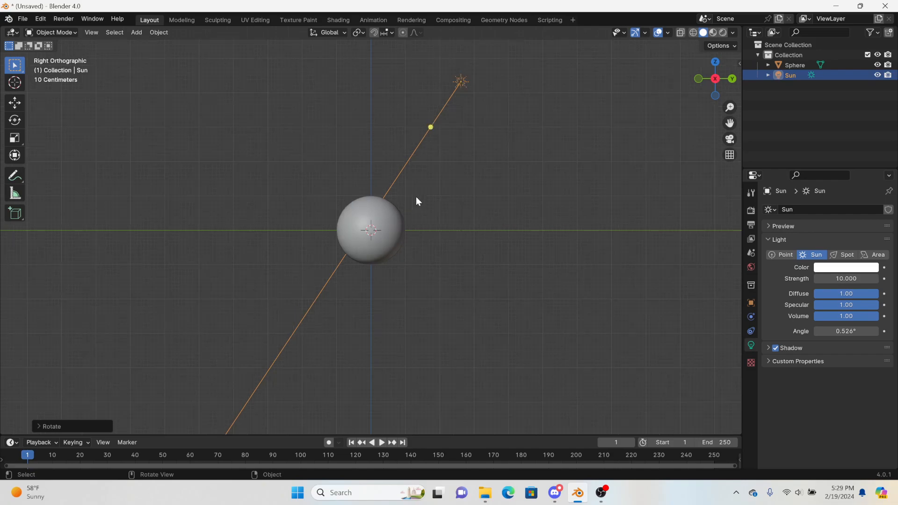
{"action": "middle_click_drag", "start_coordinate": [455, 197], "coordinate": [460, 270], "text": "shift"}
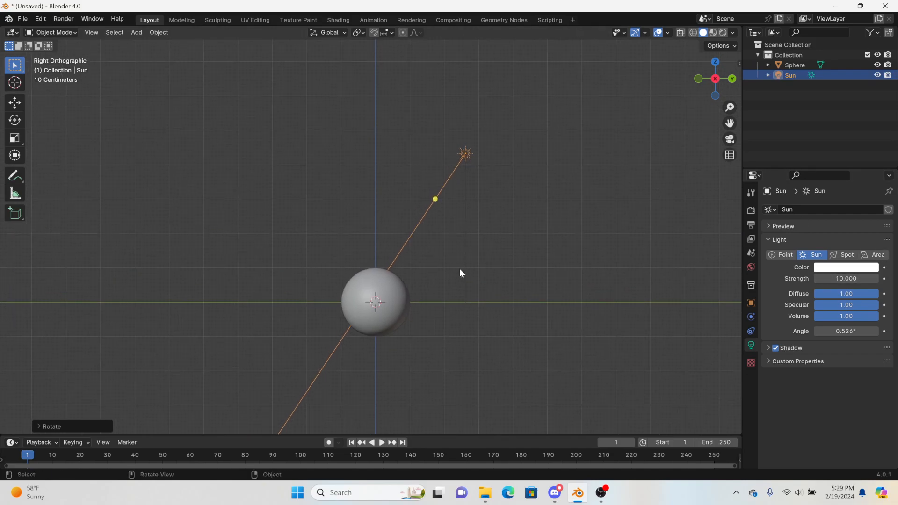
{"action": "left_click", "coordinate": [339, 20]}
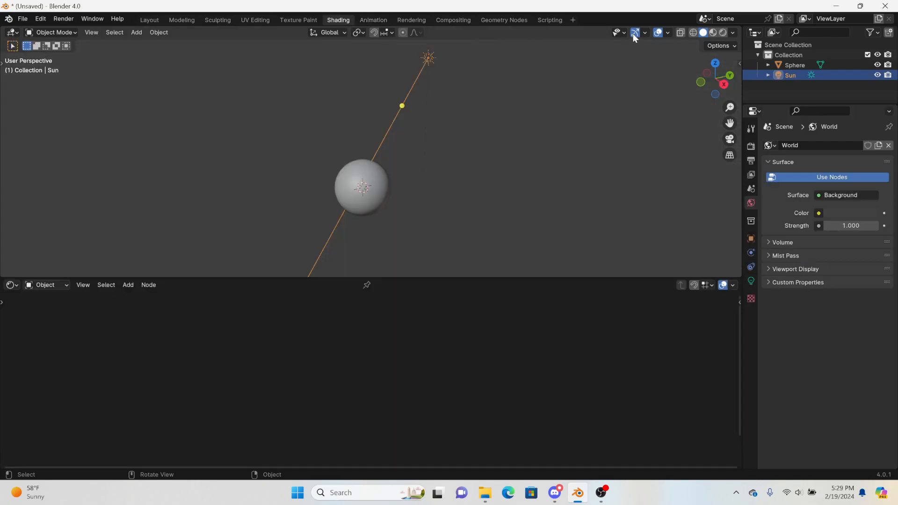
{"action": "left_click", "coordinate": [722, 32]}
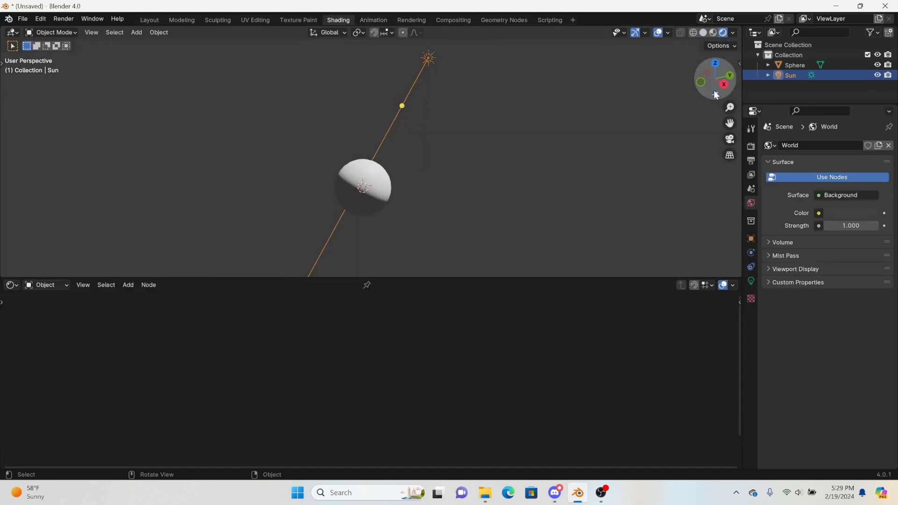
{"action": "left_click", "coordinate": [724, 84]}
{"action": "scroll", "coordinate": [422, 214], "scroll_direction": "up", "scroll_amount": 4}
{"action": "middle_click_drag", "start_coordinate": [420, 209], "coordinate": [407, 185], "text": "shift"}
{"action": "scroll", "coordinate": [445, 156], "scroll_direction": "up", "scroll_amount": 8}
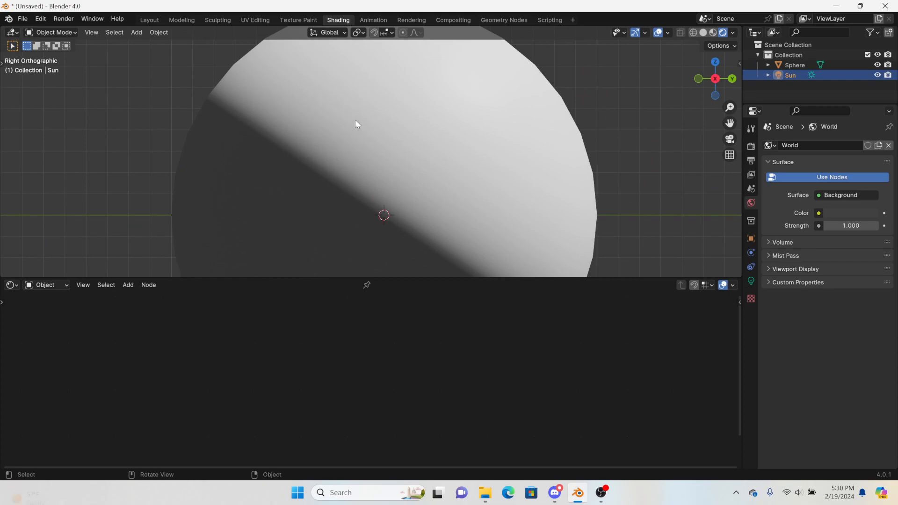
{"action": "scroll", "coordinate": [297, 169], "scroll_direction": "down", "scroll_amount": 6}
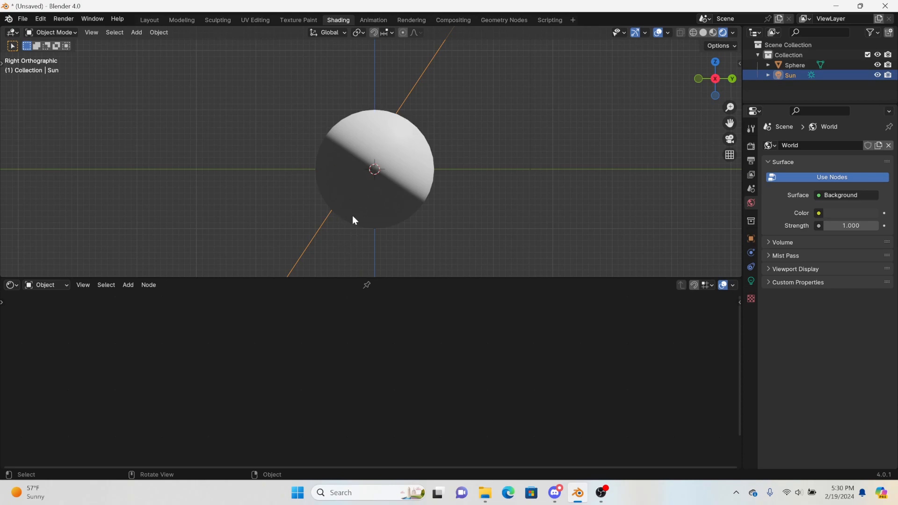
- Add a Teapot+ mesh from the extra objects and shade it smooth
{"action": "left_click", "coordinate": [132, 31]}
{"action": "left_click", "coordinate": [136, 32]}
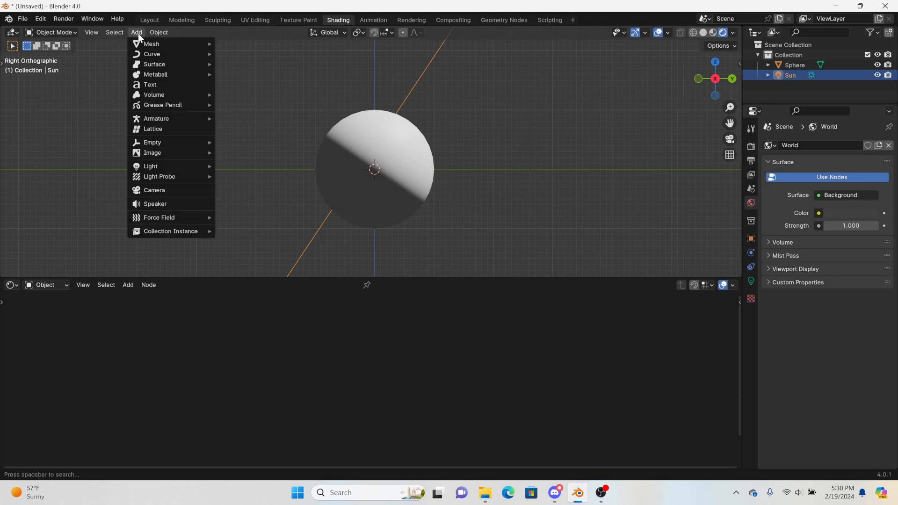
{"action": "mouse_move", "coordinate": [187, 44]}
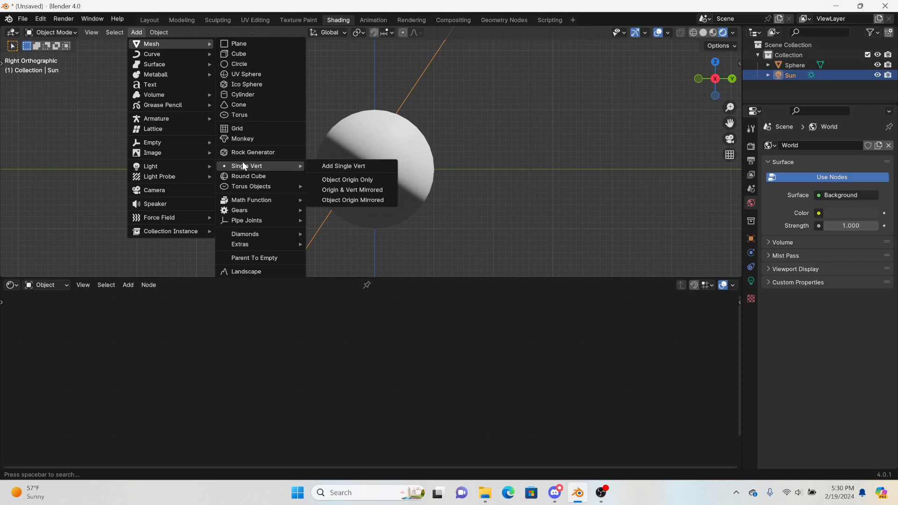
{"action": "mouse_move", "coordinate": [249, 243]}
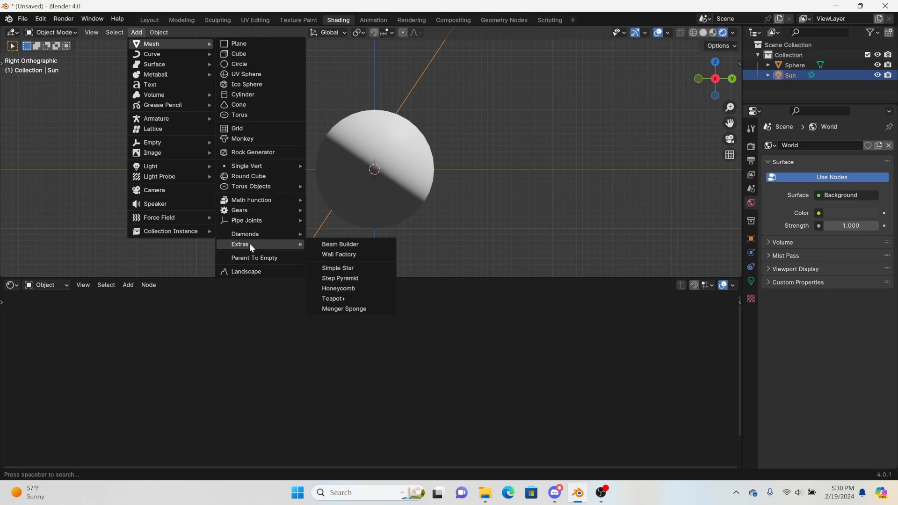
{"action": "left_click", "coordinate": [332, 297]}
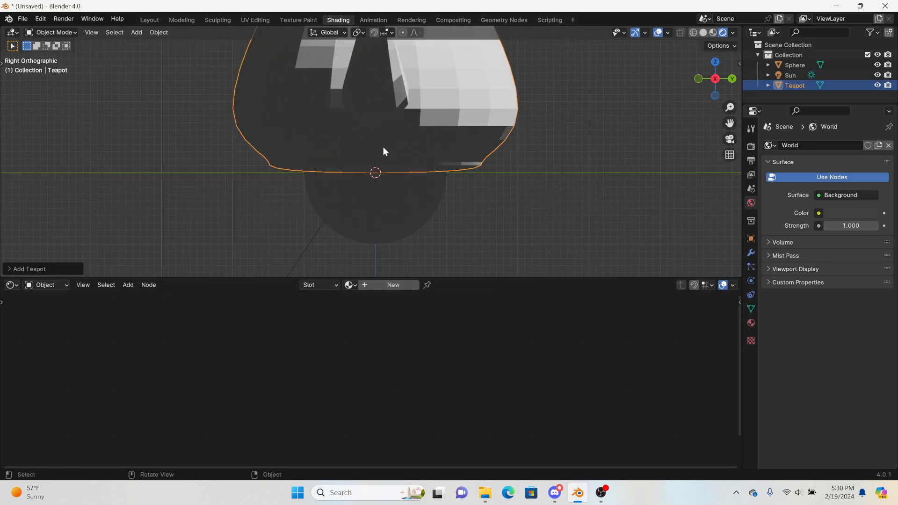
{"action": "scroll", "coordinate": [398, 122], "scroll_direction": "down", "scroll_amount": 2}
{"action": "right_click", "coordinate": [419, 94]}
{"action": "left_click", "coordinate": [421, 96]}
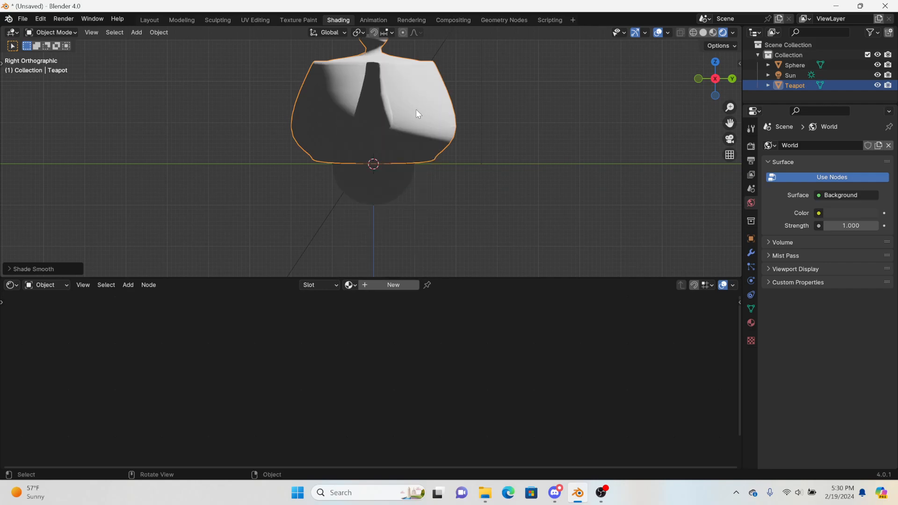
- Move the teapot to the positive Y side of the sphere and rotate it 90 degrees around the Z axis
{"action": "key", "text": "g"}
{"action": "left_click", "coordinate": [566, 150]}
{"action": "key", "text": "r"}
{"action": "left_click", "coordinate": [567, 151]}
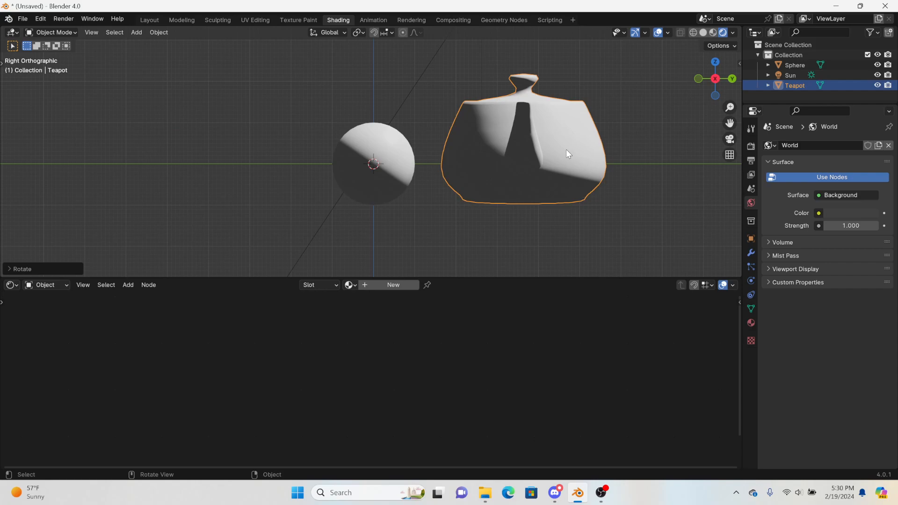
{"action": "type", "text": "rz90"}
{"action": "left_click", "coordinate": [567, 151]}
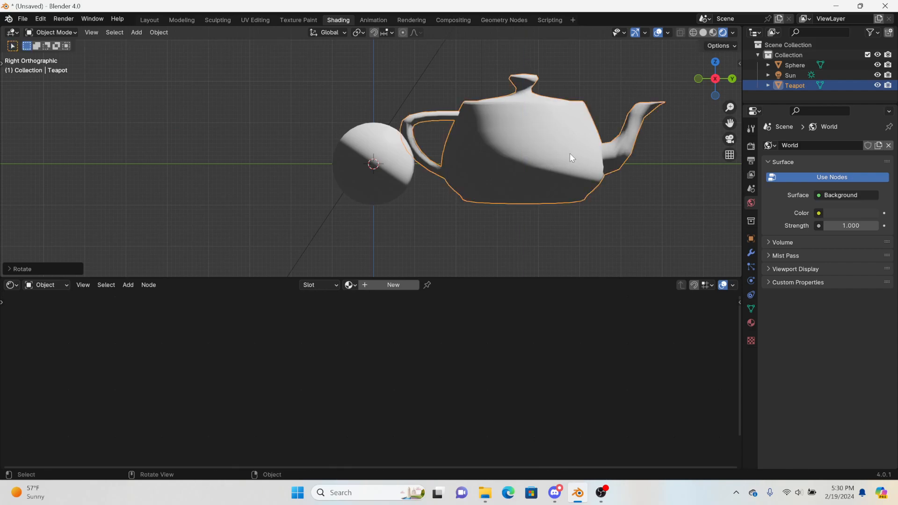
- Scale the teapot down to about two-thirds of its size and reposition it close beside the sphere
{"action": "key", "text": "s"}
{"action": "left_click", "coordinate": [532, 159]}
{"action": "key", "text": "g"}
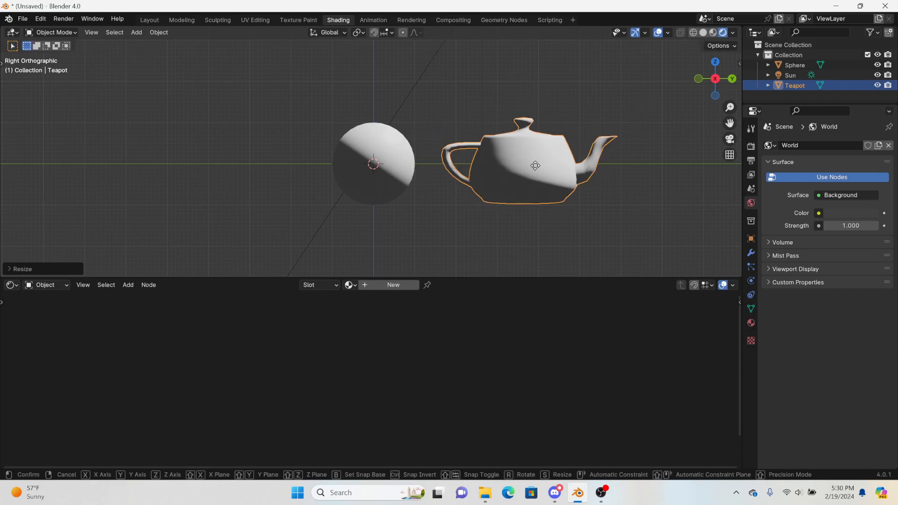
{"action": "left_click", "coordinate": [514, 156]}
- Select both the sphere and the teapot and join them into one object
{"action": "left_click_drag", "start_coordinate": [529, 196], "coordinate": [389, 175]}
{"action": "right_click", "coordinate": [423, 164]}
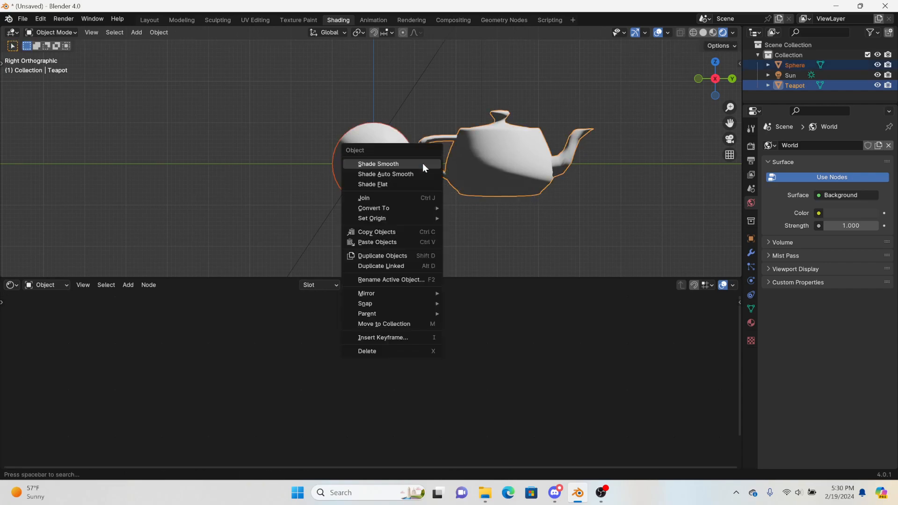
{"action": "left_click", "coordinate": [387, 198]}
- Add a Subdivision Surface modifier to the joined teapot and sphere object
{"action": "scroll", "coordinate": [368, 193], "scroll_direction": "up", "scroll_amount": 2}
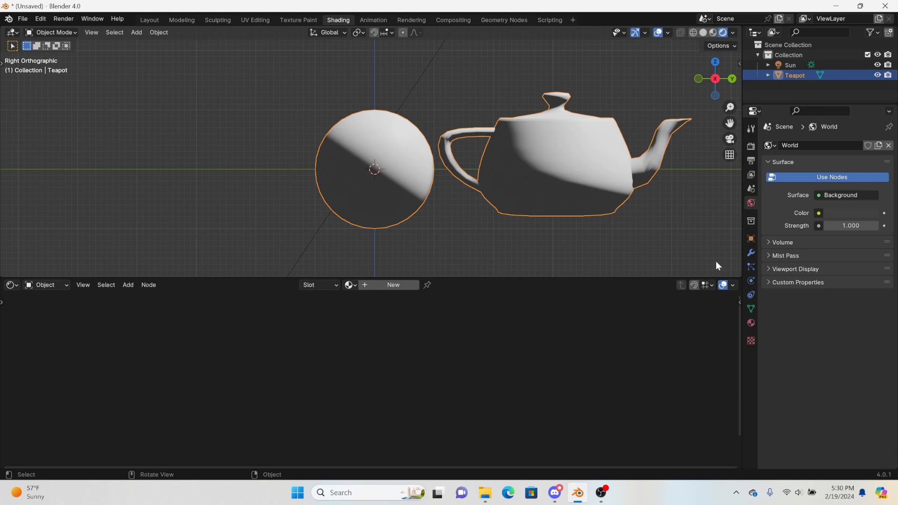
{"action": "left_click", "coordinate": [751, 253]}
{"action": "left_click", "coordinate": [766, 145]}
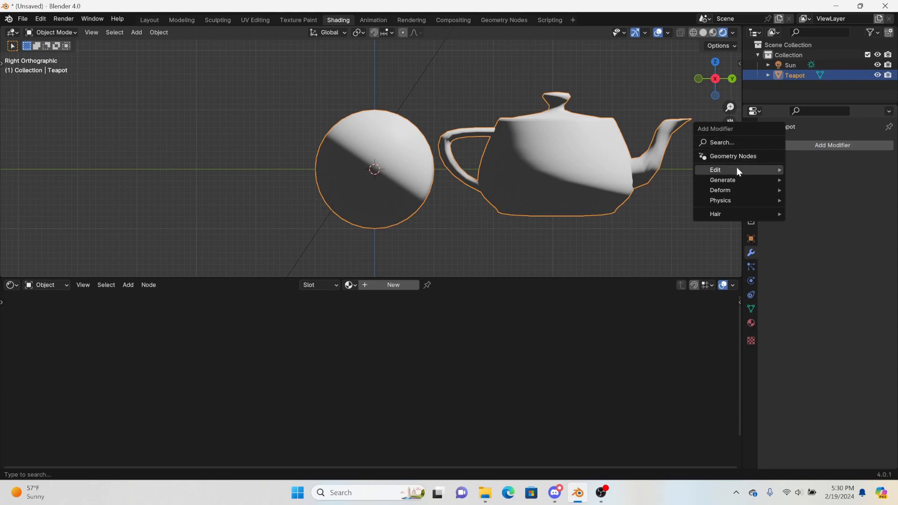
{"action": "mouse_move", "coordinate": [732, 181]}
{"action": "left_click", "coordinate": [824, 312]}
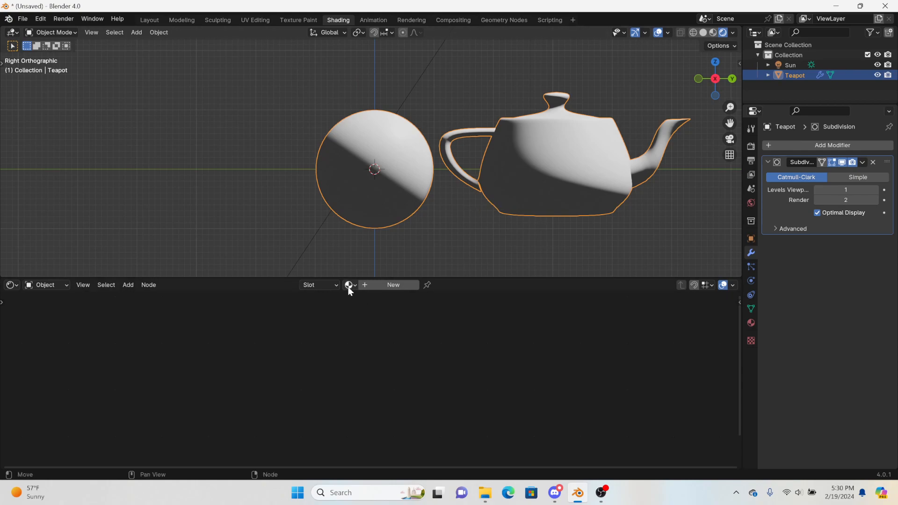
- Create a new material for the joined object and frame its nodes with free space before the Principled BSDF
{"action": "left_click", "coordinate": [370, 288]}
{"action": "right_click", "coordinate": [197, 348]}
{"action": "middle_click_drag", "start_coordinate": [181, 339], "coordinate": [311, 351]}
{"action": "scroll", "coordinate": [311, 351], "scroll_direction": "down", "scroll_amount": 2}
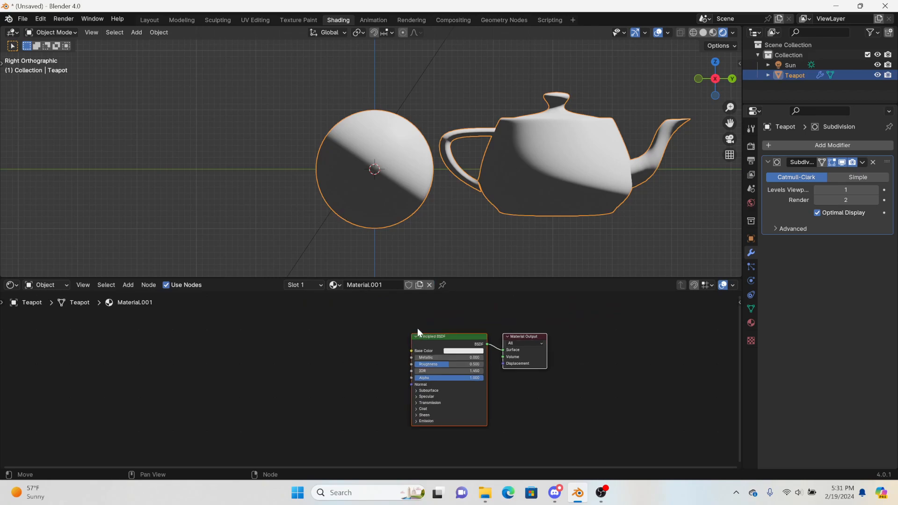
{"action": "scroll", "coordinate": [550, 186], "scroll_direction": "up", "scroll_amount": 3}
{"action": "middle_click_drag", "start_coordinate": [612, 200], "coordinate": [360, 189], "text": "shift"}
{"action": "scroll", "coordinate": [246, 344], "scroll_direction": "up", "scroll_amount": 3}
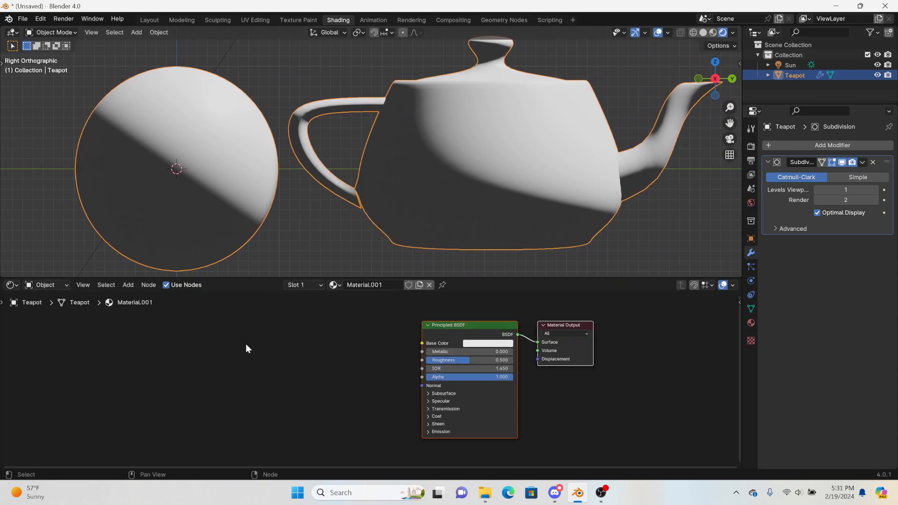
{"action": "middle_click_drag", "start_coordinate": [252, 347], "coordinate": [346, 403]}
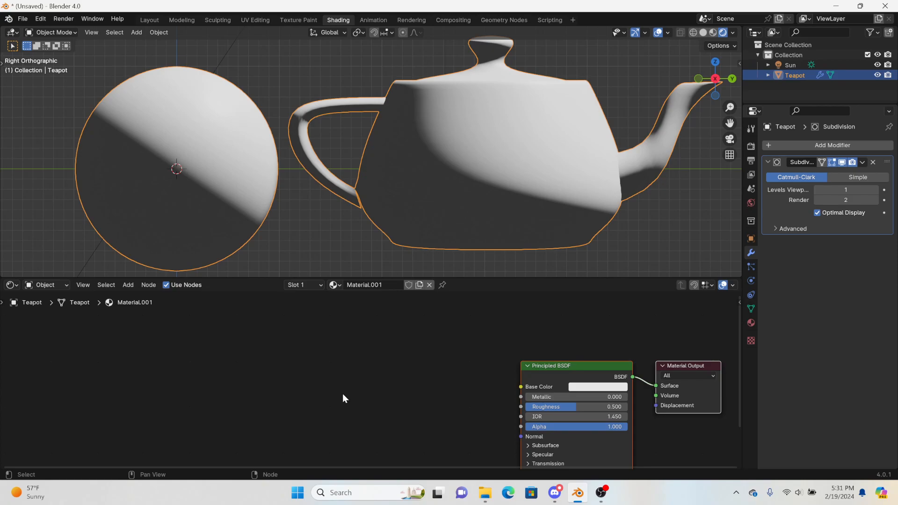
- Add a Diffuse BSDF node to the material and place it well ahead of the Principled BSDF
{"action": "left_click", "coordinate": [218, 346]}
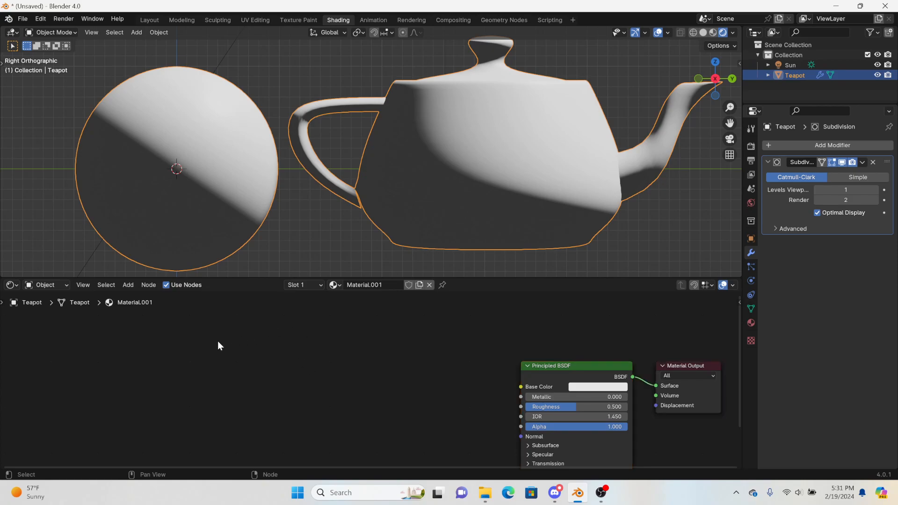
{"action": "key", "text": "shift+a"}
{"action": "type", "text": "diff"}
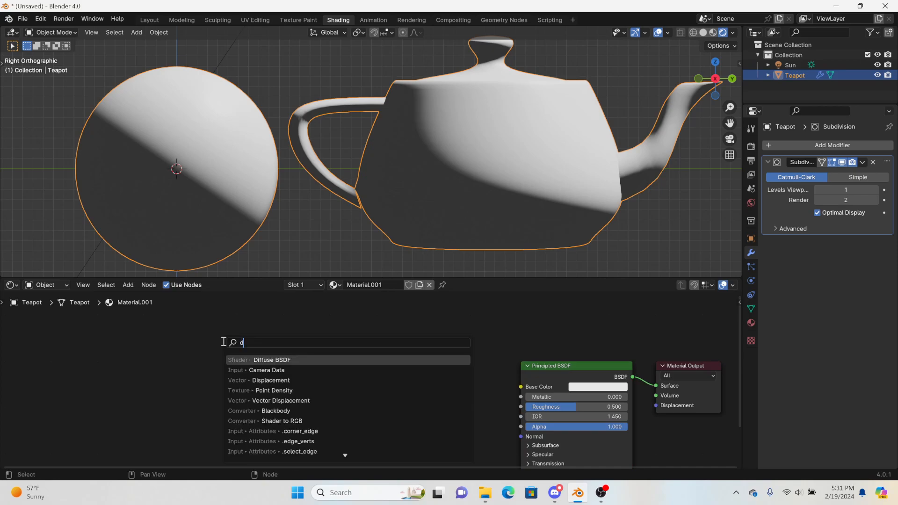
{"action": "left_click", "coordinate": [259, 363]}
{"action": "left_click", "coordinate": [127, 328]}
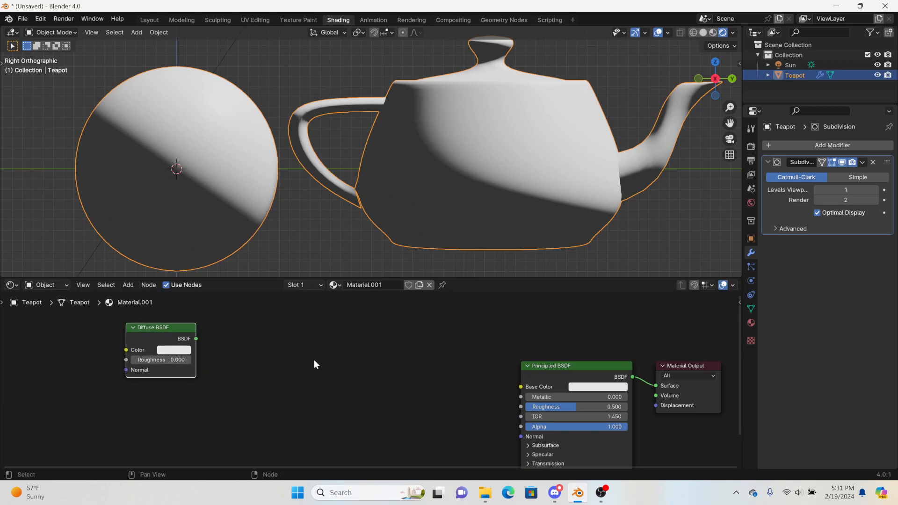
- Move the Principled BSDF node away from the Material Output, reset its values and delete it
{"action": "mouse_move", "coordinate": [555, 370]}
{"action": "left_mouse_down"}
{"action": "mouse_move", "coordinate": [332, 312]}
{"action": "mouse_move", "coordinate": [334, 340]}
{"action": "mouse_move", "coordinate": [378, 342]}
{"action": "mouse_move", "coordinate": [337, 347]}
{"action": "left_mouse_up"}
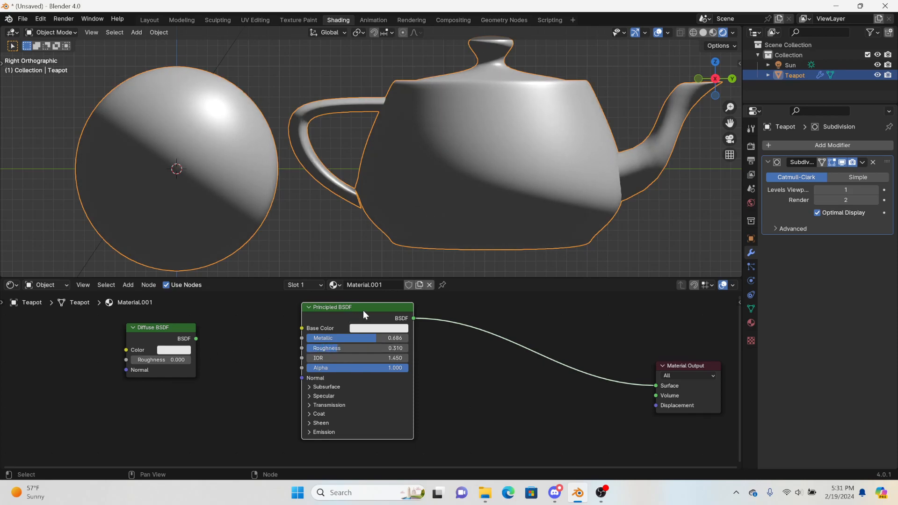
{"action": "key", "text": "BackSpace"}
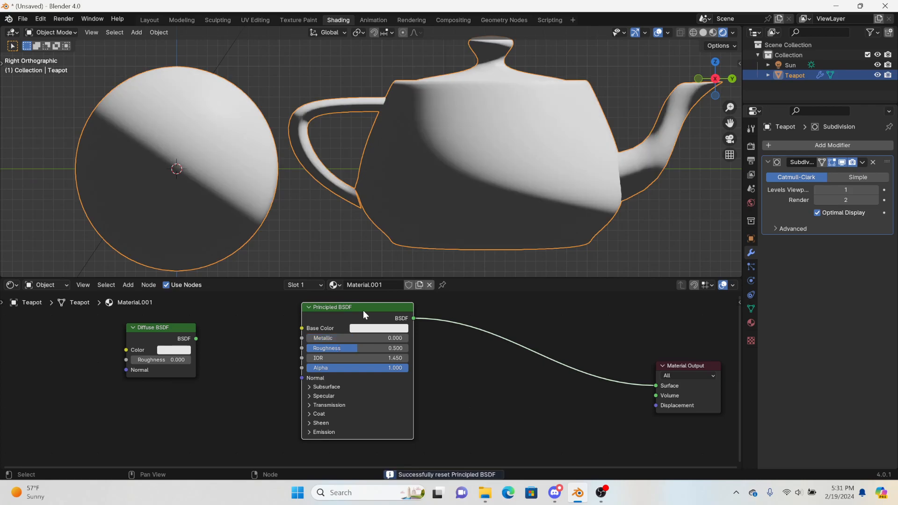
{"action": "key", "text": "Delete"}
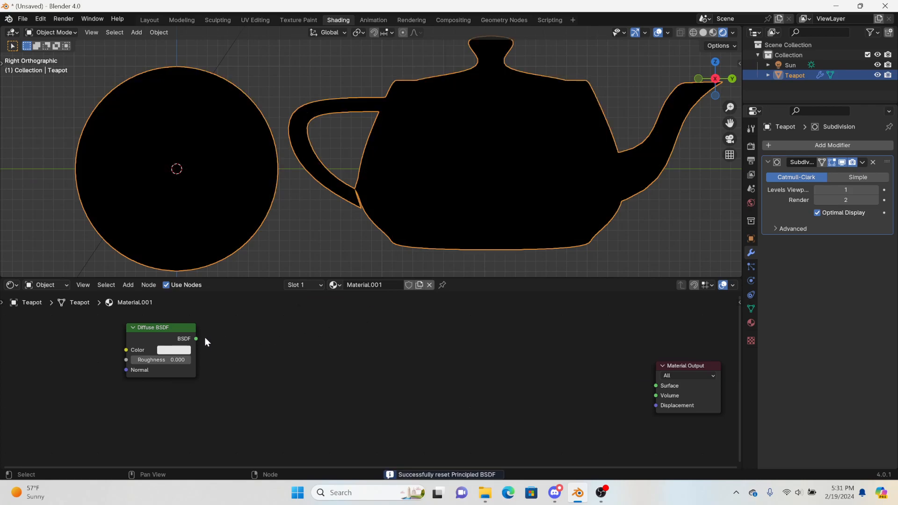
- Add a Shader to RGB node fed by the Diffuse BSDF output and place it just after that node
{"action": "left_click_drag", "start_coordinate": [196, 339], "coordinate": [281, 339]}
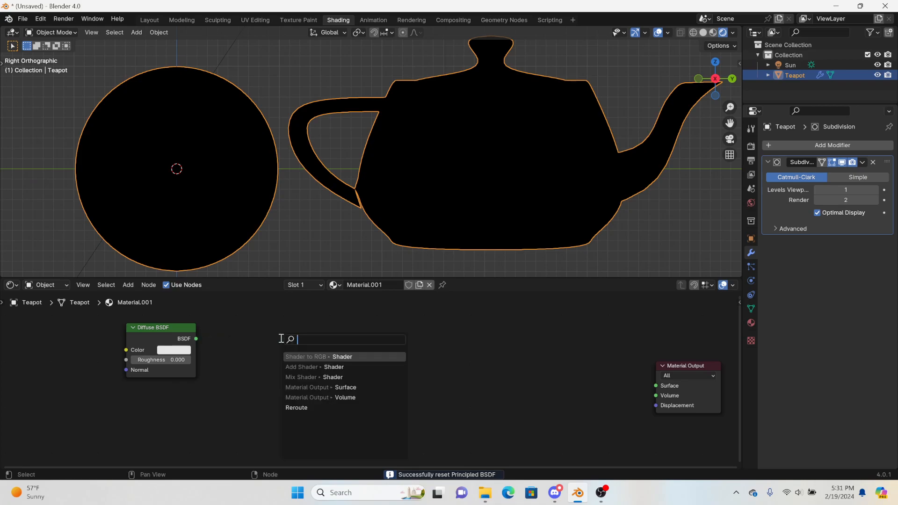
{"action": "type", "text": "shader"}
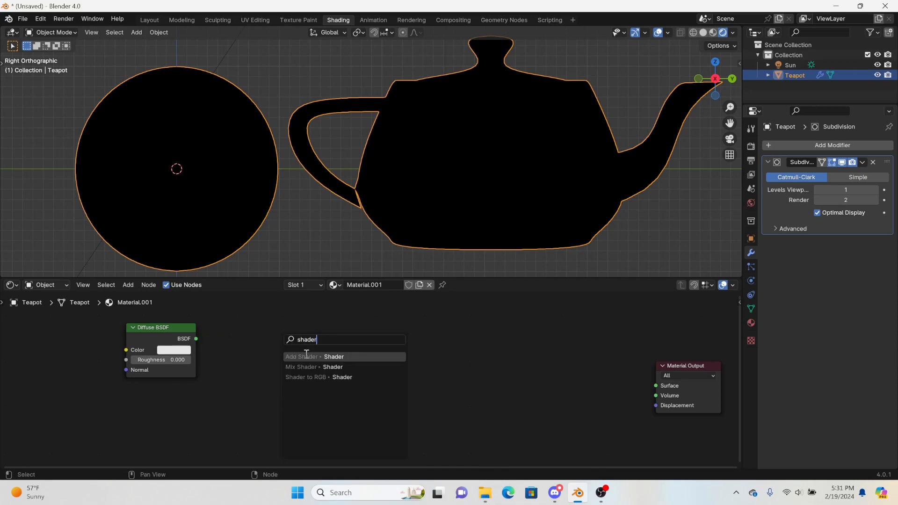
{"action": "left_click", "coordinate": [294, 379]}
{"action": "left_click", "coordinate": [260, 371]}
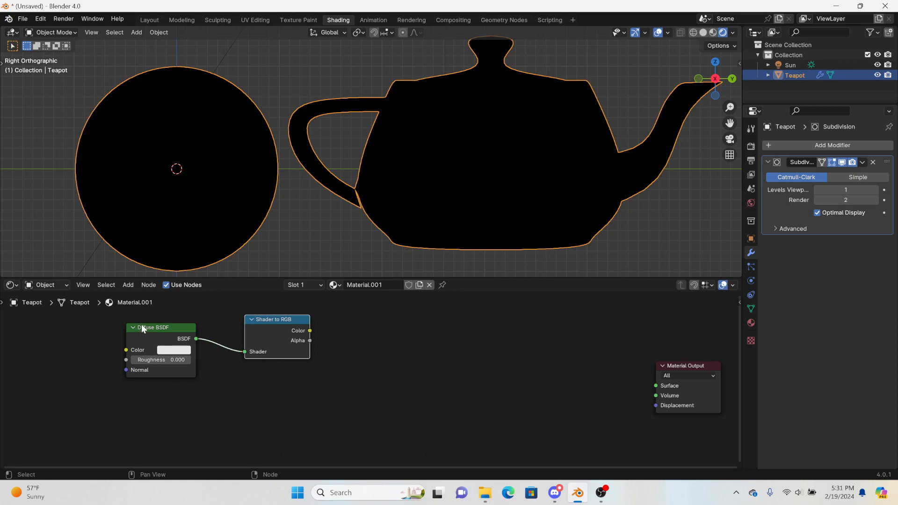
- Add a Color Ramp driven by the Shader to RGB color and connect its Color output to the Material Output's Surface
{"action": "left_click_drag", "start_coordinate": [309, 330], "coordinate": [340, 330]}
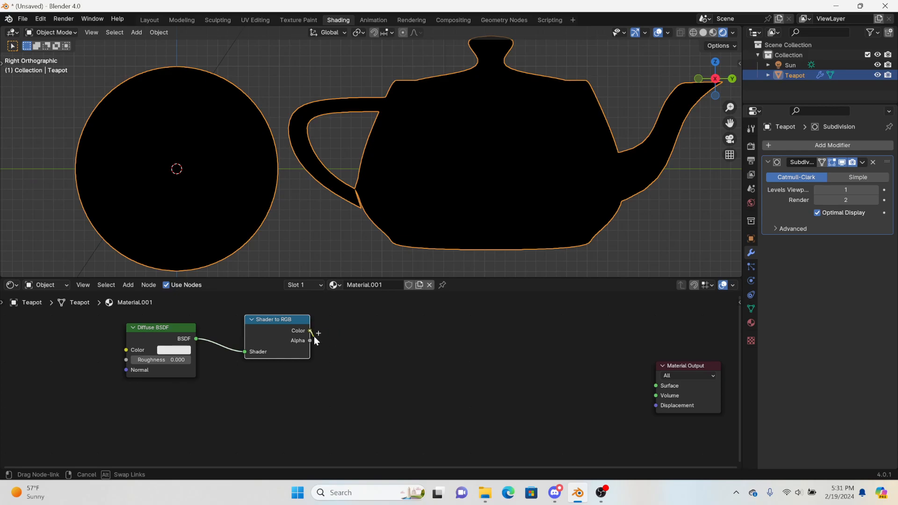
{"action": "left_click_drag", "start_coordinate": [396, 335], "coordinate": [397, 336]}
{"action": "type", "text": "color"}
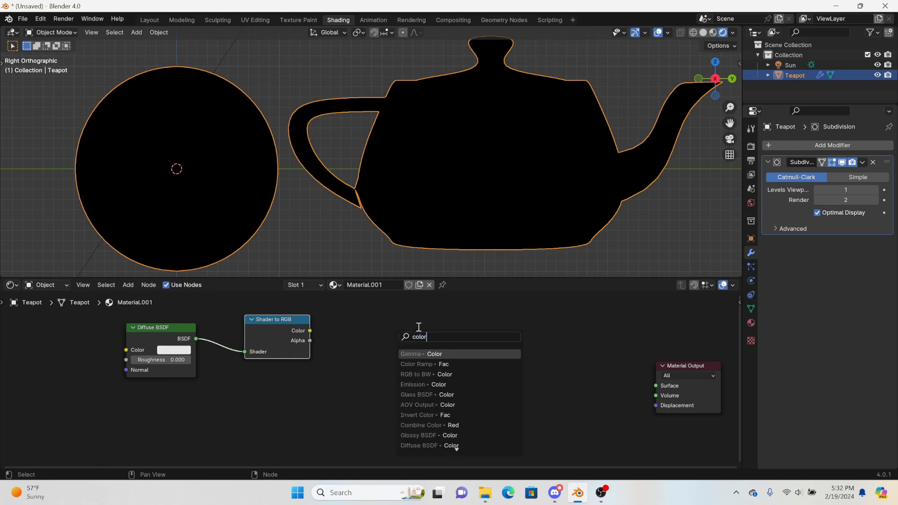
{"action": "left_click", "coordinate": [405, 365]}
{"action": "left_click", "coordinate": [351, 342]}
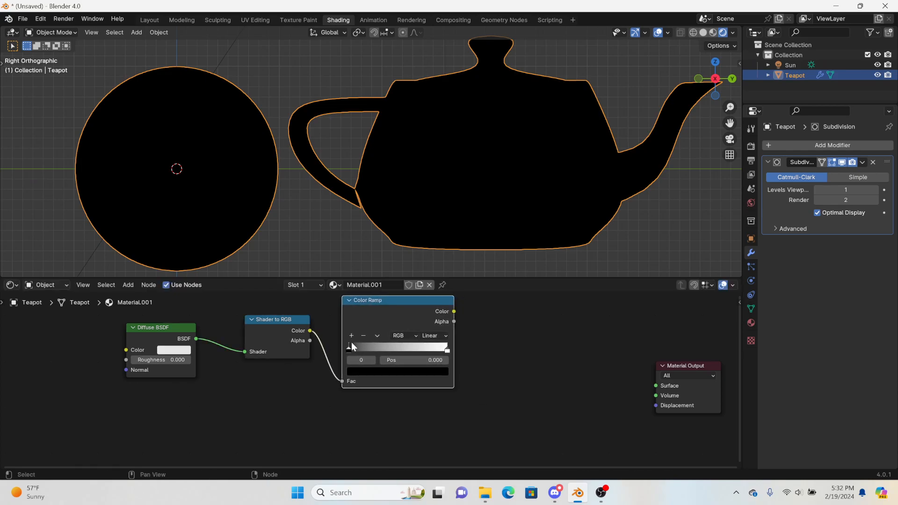
{"action": "left_click_drag", "start_coordinate": [452, 312], "coordinate": [664, 388]}
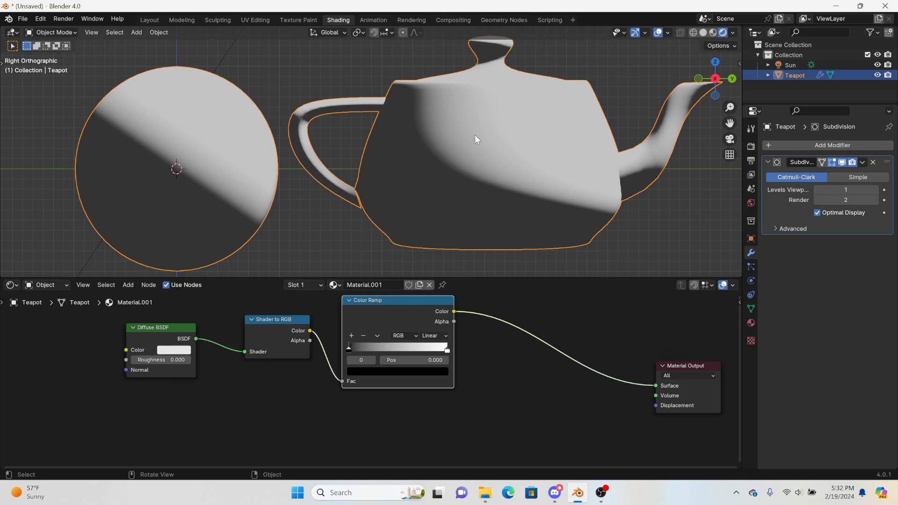
- Switch the Color Ramp interpolation to Constant and move its white stop to position 0.459
{"action": "mouse_move", "coordinate": [352, 347]}
{"action": "left_mouse_down"}
{"action": "mouse_move", "coordinate": [435, 338]}
{"action": "mouse_move", "coordinate": [348, 349]}
{"action": "left_mouse_up"}
{"action": "mouse_move", "coordinate": [448, 350]}
{"action": "left_mouse_down"}
{"action": "mouse_move", "coordinate": [358, 359]}
{"action": "mouse_move", "coordinate": [437, 351]}
{"action": "mouse_move", "coordinate": [379, 357]}
{"action": "mouse_move", "coordinate": [421, 351]}
{"action": "mouse_move", "coordinate": [368, 341]}
{"action": "mouse_move", "coordinate": [359, 350]}
{"action": "mouse_move", "coordinate": [536, 349]}
{"action": "mouse_move", "coordinate": [491, 355]}
{"action": "left_mouse_up"}
{"action": "left_click", "coordinate": [435, 336]}
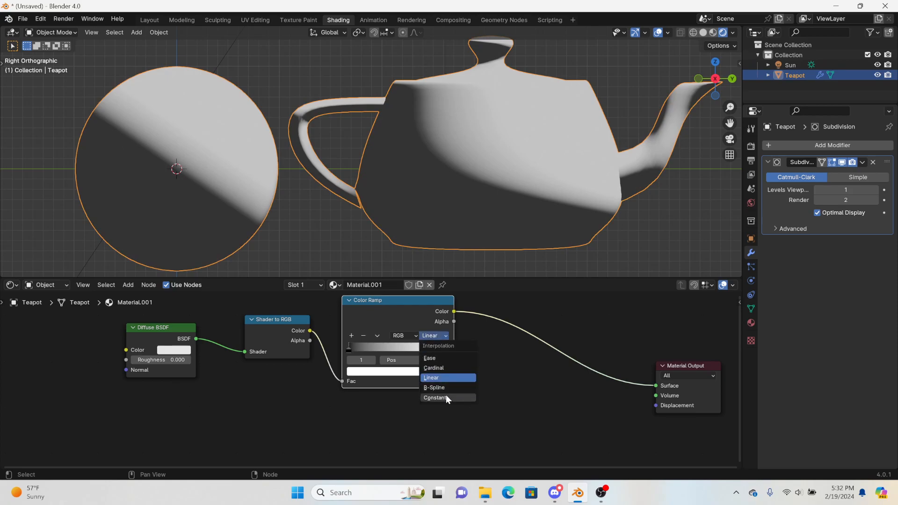
{"action": "scroll", "coordinate": [448, 341], "scroll_direction": "up", "scroll_amount": 1}
{"action": "scroll", "coordinate": [449, 342], "scroll_direction": "up", "scroll_amount": 3}
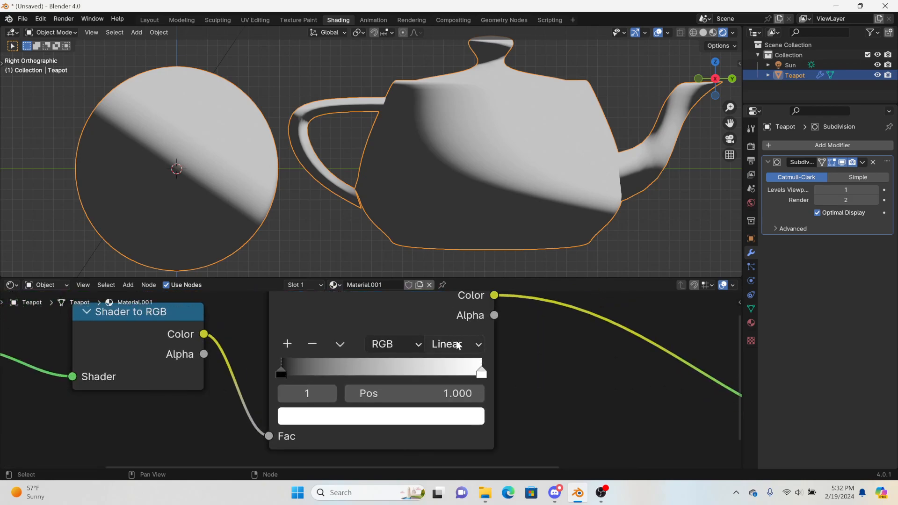
{"action": "left_click", "coordinate": [457, 345]}
{"action": "left_click", "coordinate": [454, 325]}
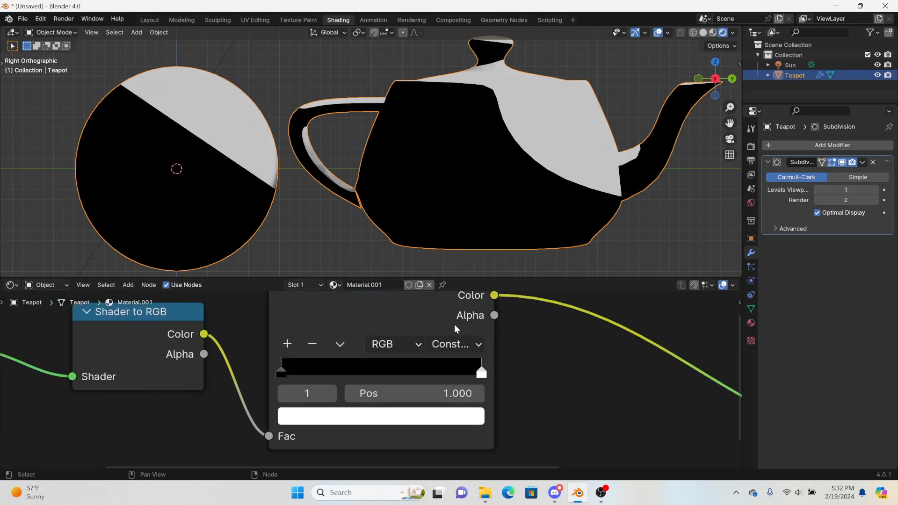
{"action": "left_click_drag", "start_coordinate": [481, 373], "coordinate": [349, 374]}
{"action": "middle_click_drag", "start_coordinate": [392, 268], "coordinate": [468, 253]}
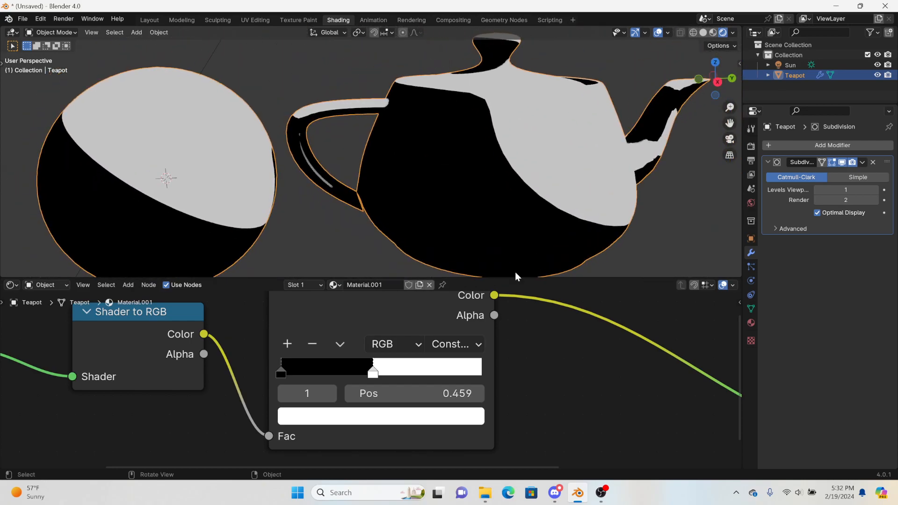
- Move the Shader to RGB and Diffuse BSDF nodes closer to the Color Ramp
{"action": "scroll", "coordinate": [378, 361], "scroll_direction": "down", "scroll_amount": 4}
{"action": "scroll", "coordinate": [378, 361], "scroll_direction": "up", "scroll_amount": 1}
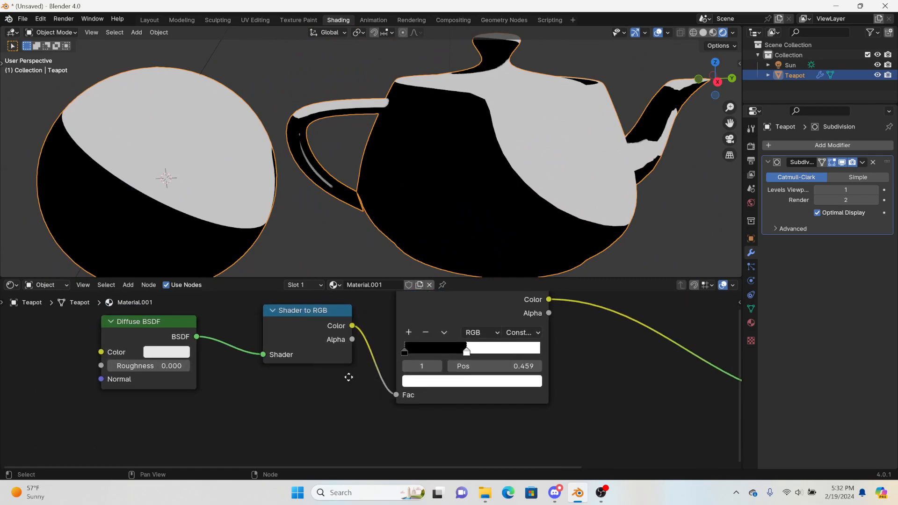
{"action": "middle_click_drag", "start_coordinate": [349, 375], "coordinate": [343, 401]}
{"action": "left_click_drag", "start_coordinate": [302, 336], "coordinate": [315, 333]}
{"action": "left_click_drag", "start_coordinate": [160, 352], "coordinate": [228, 341]}
- Color the ramp's light stop pale blue (hue 0.649, saturation 0.600) and its dark stop deep blue (hue 0.676, saturation 0.908, value 0.163)
{"action": "middle_click_drag", "start_coordinate": [346, 253], "coordinate": [297, 229]}
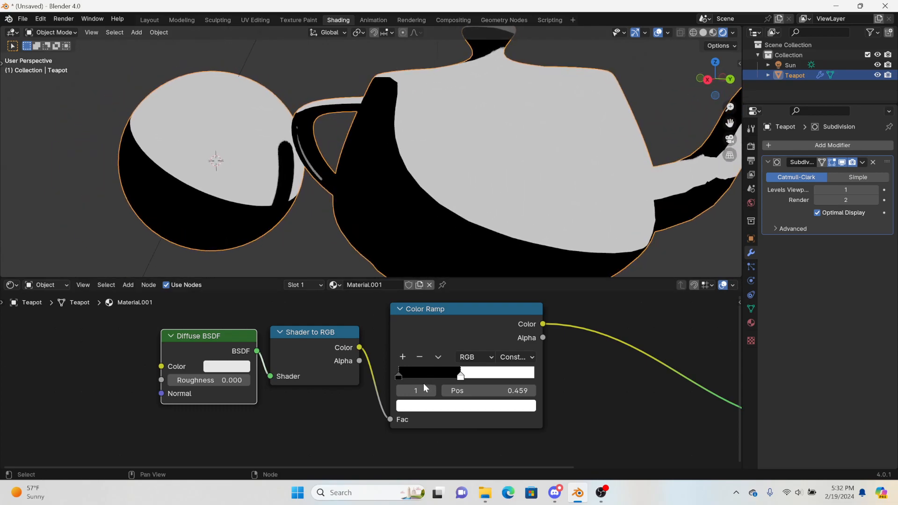
{"action": "left_click", "coordinate": [420, 410]}
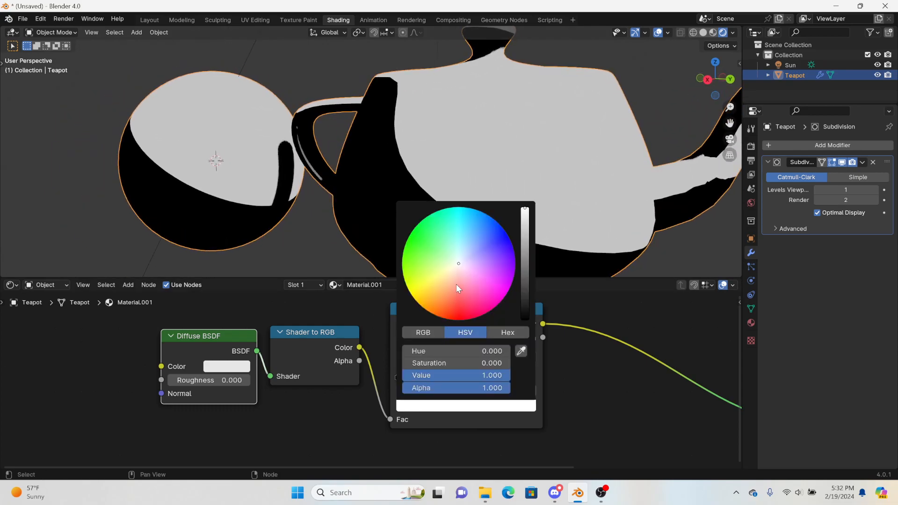
{"action": "left_click_drag", "start_coordinate": [459, 264], "coordinate": [474, 253]}
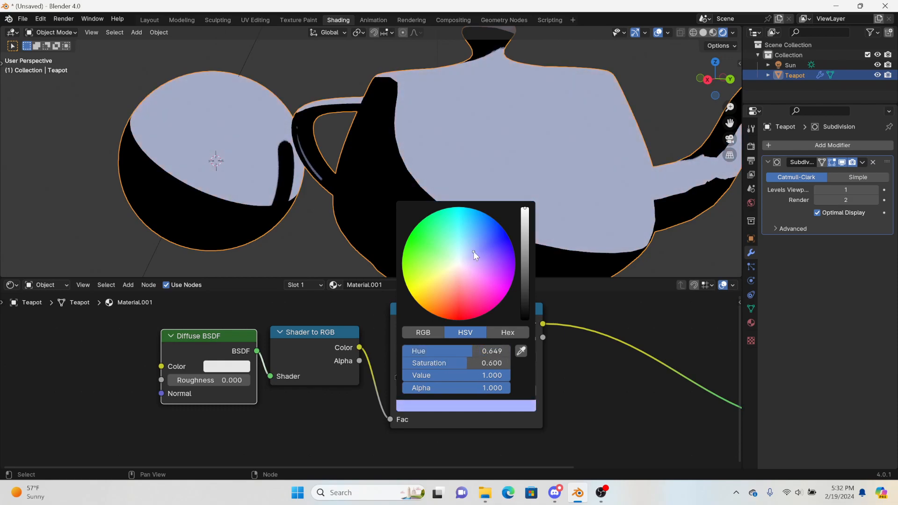
{"action": "left_click", "coordinate": [402, 375]}
{"action": "left_click", "coordinate": [422, 407]}
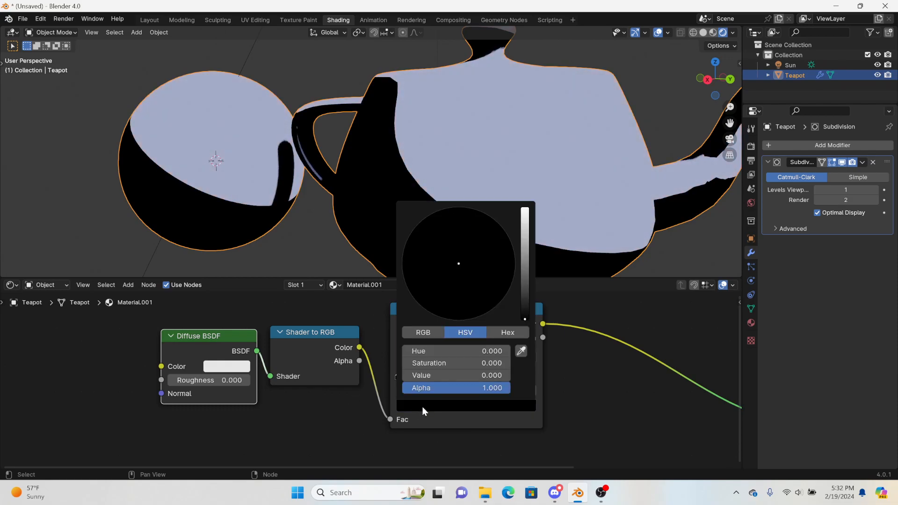
{"action": "mouse_move", "coordinate": [525, 276]}
{"action": "left_mouse_down"}
{"action": "mouse_move", "coordinate": [526, 247]}
{"action": "mouse_move", "coordinate": [489, 248]}
{"action": "left_mouse_up"}
{"action": "middle_click_drag", "start_coordinate": [524, 234], "coordinate": [681, 235]}
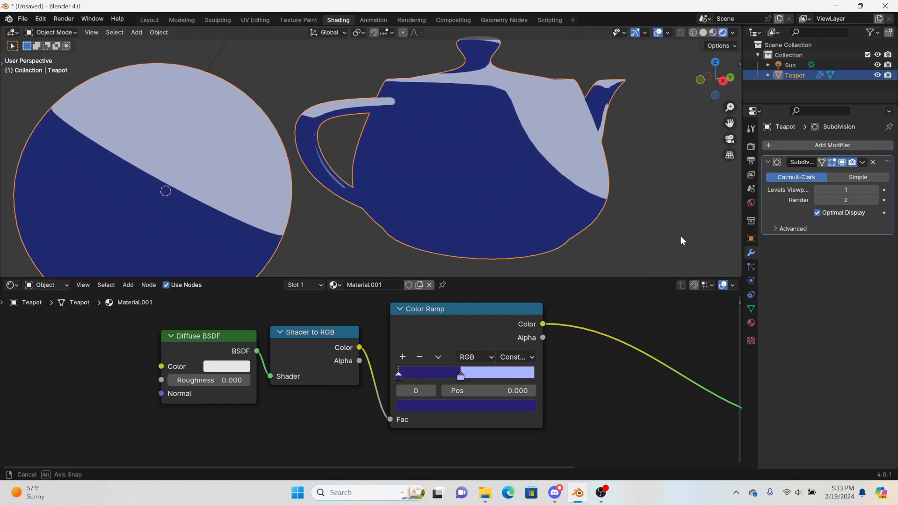
{"action": "left_click", "coordinate": [720, 81]}
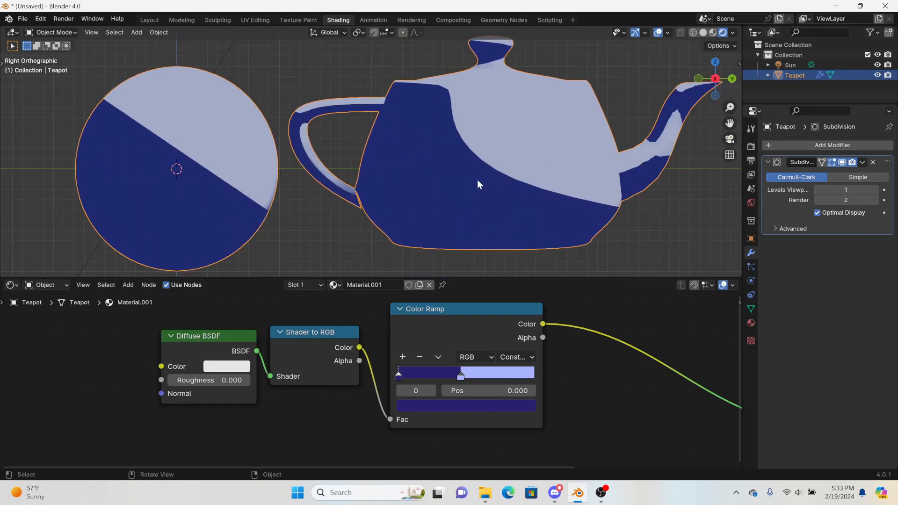
- Rename the teapot's material to "base"
{"action": "scroll", "coordinate": [425, 212], "scroll_direction": "down", "scroll_amount": 3}
{"action": "type", "text": "base"}
{"action": "key", "text": "Return"}
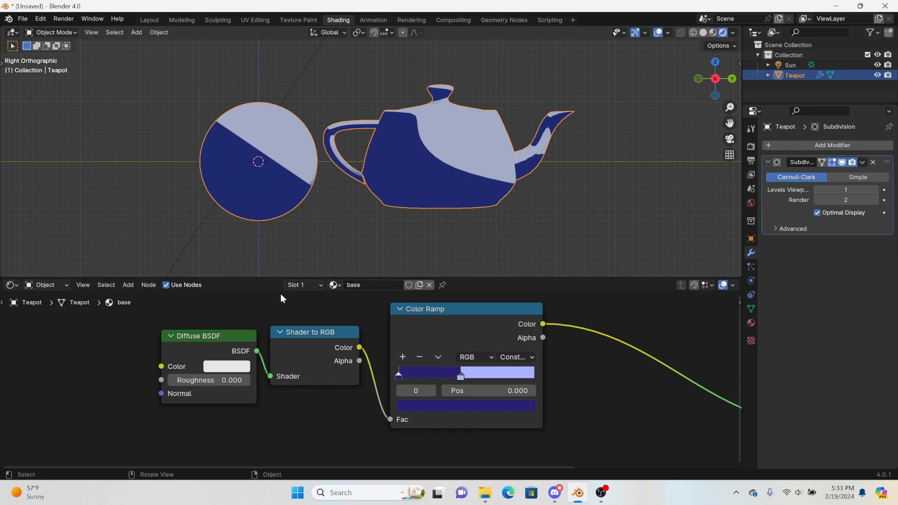
- Make a separate copy of the base material and name it "tex"
{"action": "left_click", "coordinate": [419, 285]}
{"action": "left_click", "coordinate": [390, 283]}
{"action": "type", "text": "t"}
{"action": "key", "text": "Return"}
{"action": "left_click", "coordinate": [368, 285]}
{"action": "key", "text": "Return"}
- Change the tex material's Color Ramp stops back to black for the shadow and pure white for the light
{"action": "left_click", "coordinate": [405, 405]}
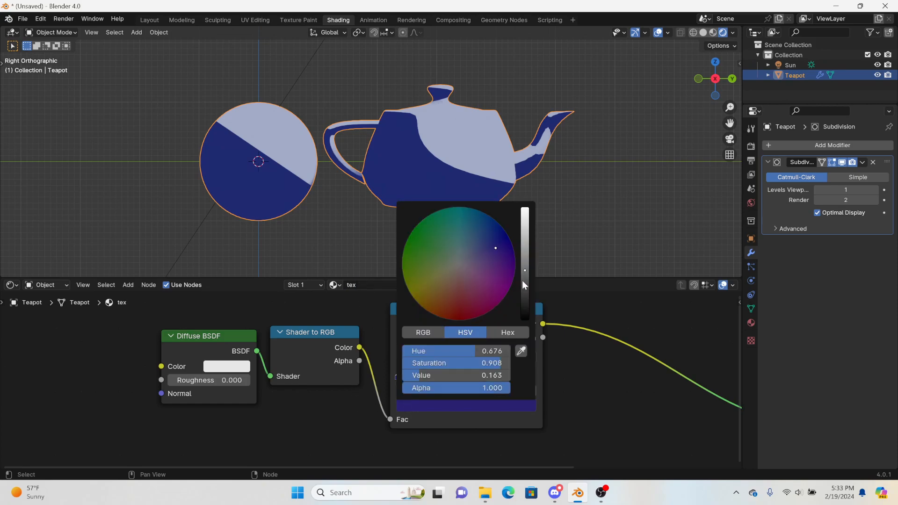
{"action": "left_click_drag", "start_coordinate": [524, 285], "coordinate": [525, 320]}
{"action": "left_click", "coordinate": [461, 377]}
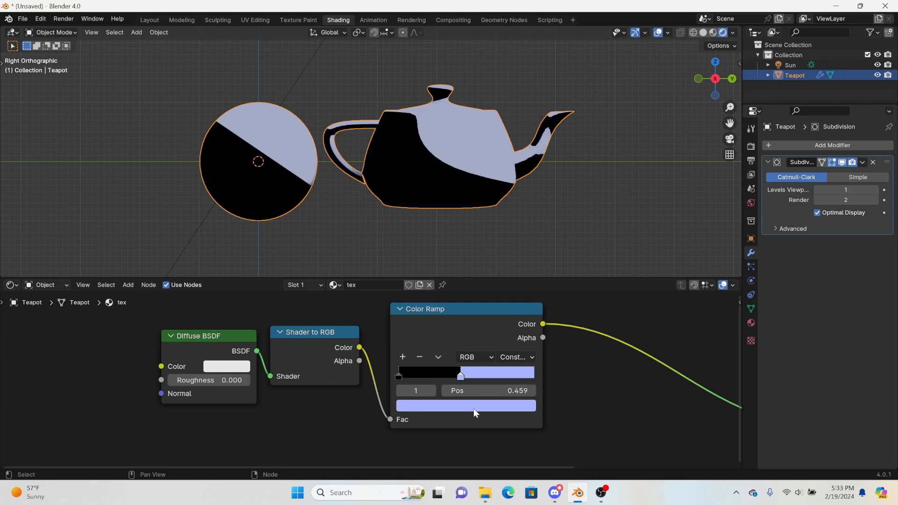
{"action": "left_click", "coordinate": [473, 409]}
{"action": "left_click_drag", "start_coordinate": [525, 284], "coordinate": [525, 320]}
{"action": "left_click", "coordinate": [475, 410]}
{"action": "left_click", "coordinate": [522, 225]}
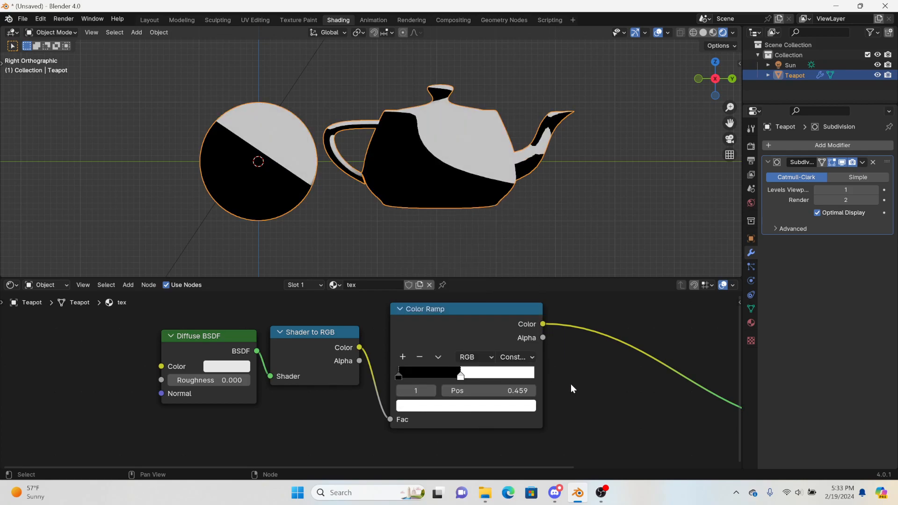
- Add a color Mix node after the Color Ramp and connect the ramp's Color output to its Factor input
{"action": "scroll", "coordinate": [567, 383], "scroll_direction": "right", "scroll_amount": 5}
{"action": "scroll", "coordinate": [448, 388], "scroll_direction": "down", "scroll_amount": 2}
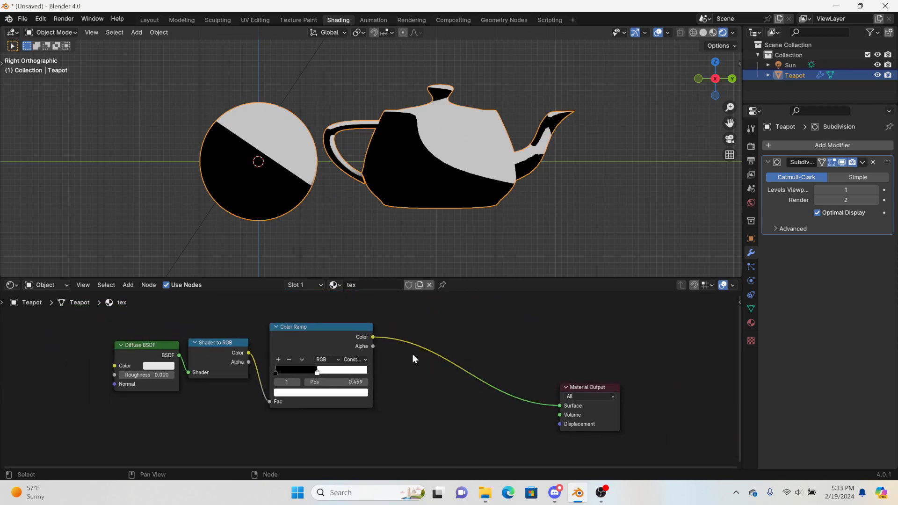
{"action": "left_click_drag", "start_coordinate": [370, 338], "coordinate": [456, 327]}
{"action": "type", "text": "m"}
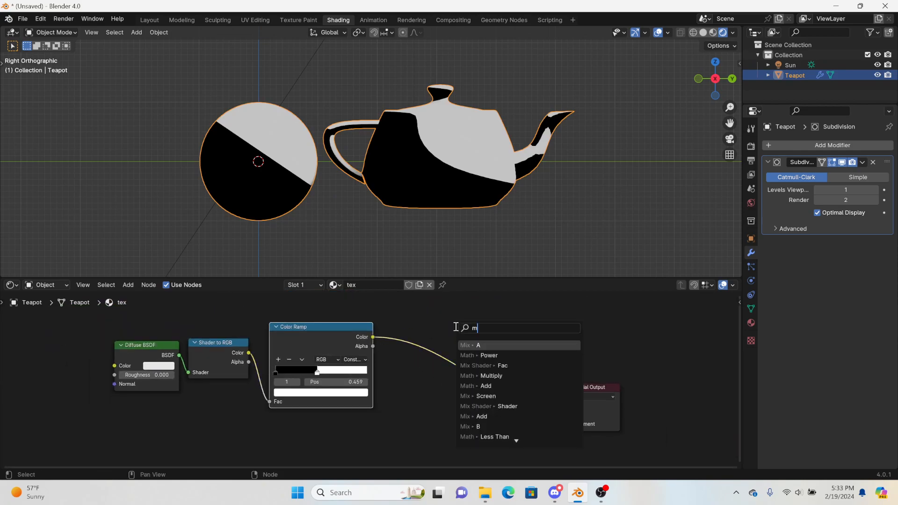
{"action": "type", "text": "i"}
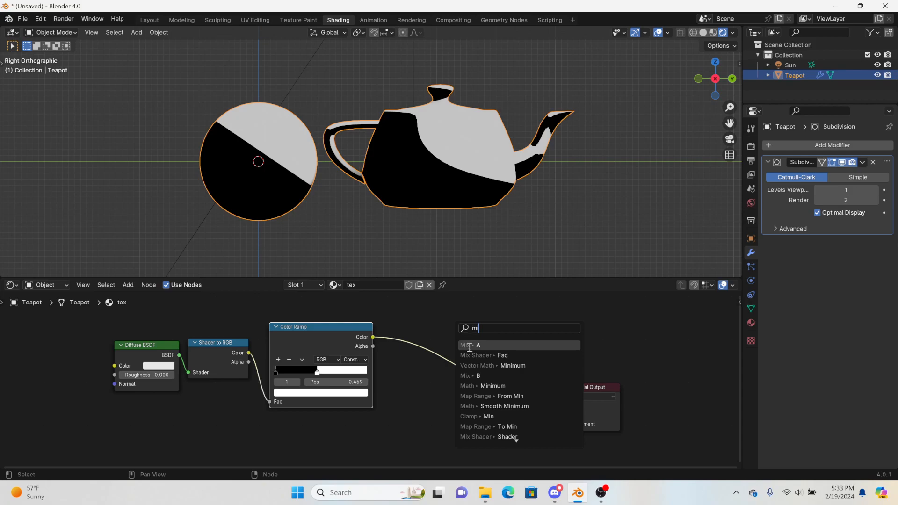
{"action": "left_click", "coordinate": [470, 346]}
{"action": "left_click_drag", "start_coordinate": [456, 373], "coordinate": [456, 364]}
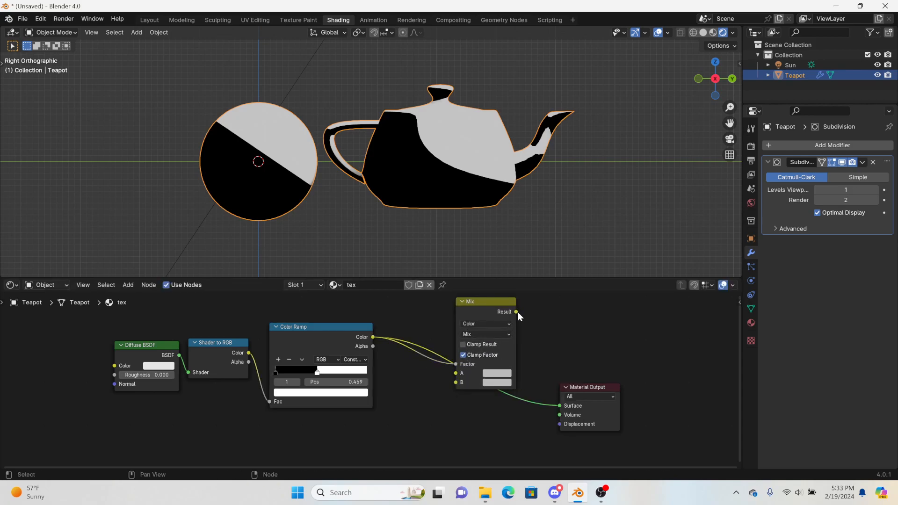
{"action": "right_click", "coordinate": [404, 398]}
- Reposition the Mix node between the Color Ramp and the Material Output and connect its Result to the Surface input
{"action": "middle_click_drag", "start_coordinate": [379, 417], "coordinate": [405, 389]}
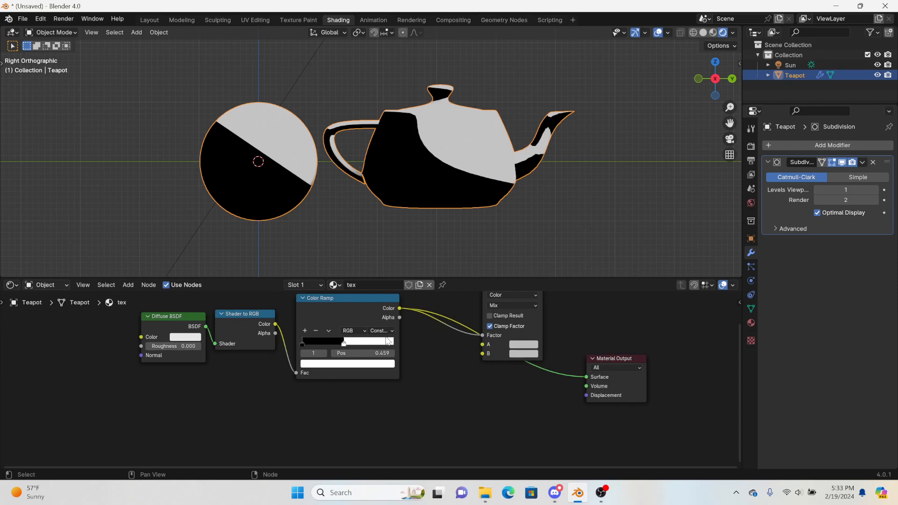
{"action": "middle_click_drag", "start_coordinate": [459, 341], "coordinate": [465, 370]}
{"action": "left_click_drag", "start_coordinate": [521, 305], "coordinate": [503, 338]}
{"action": "middle_click_drag", "start_coordinate": [411, 437], "coordinate": [394, 378]}
{"action": "scroll", "coordinate": [394, 378], "scroll_direction": "up", "scroll_amount": 1}
{"action": "scroll", "coordinate": [363, 378], "scroll_direction": "down", "scroll_amount": 1}
{"action": "middle_click_drag", "start_coordinate": [447, 351], "coordinate": [437, 375]}
{"action": "mouse_move", "coordinate": [503, 312]}
{"action": "left_mouse_down"}
{"action": "mouse_move", "coordinate": [557, 374]}
{"action": "mouse_move", "coordinate": [566, 372]}
{"action": "left_mouse_up"}
- Set the Mix node's color A to red and color B to a dusty pink
{"action": "left_click", "coordinate": [487, 372]}
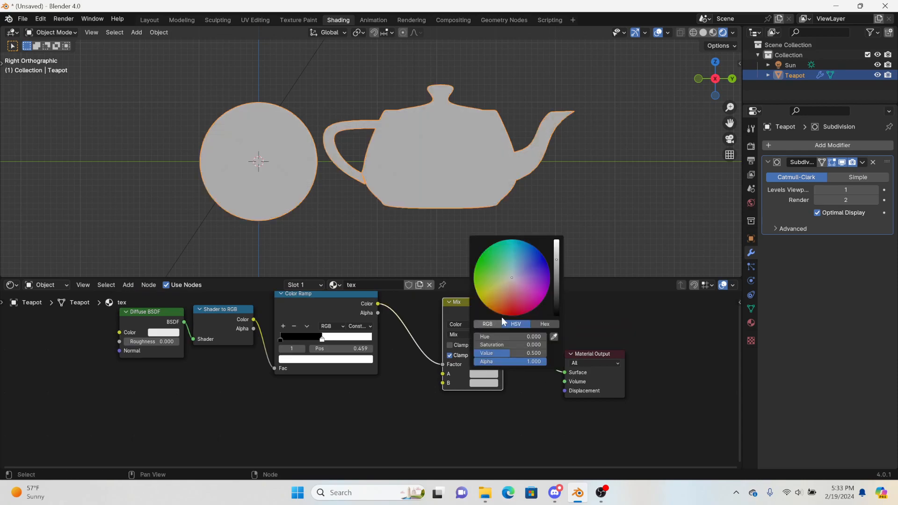
{"action": "left_click", "coordinate": [508, 313]}
{"action": "left_click", "coordinate": [484, 383]}
{"action": "left_click", "coordinate": [512, 297]}
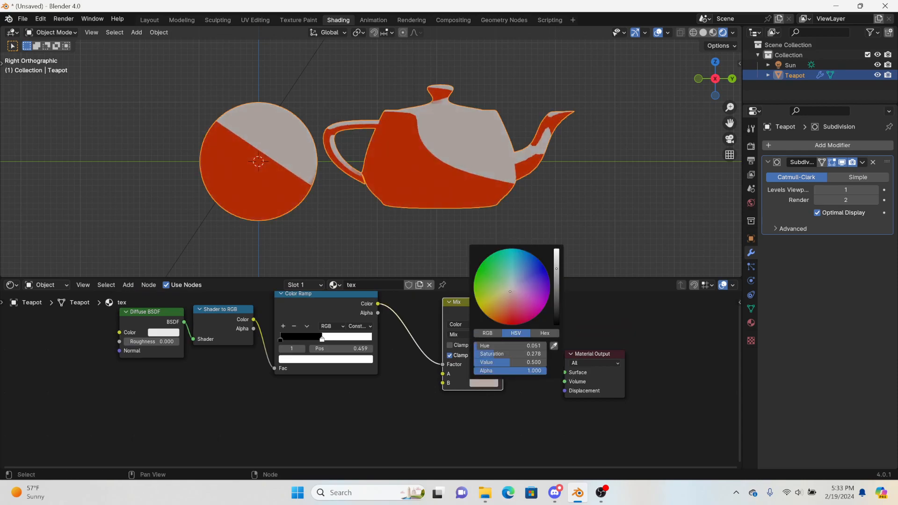
{"action": "mouse_move", "coordinate": [291, 227]}
{"action": "middle_mouse_down"}
{"action": "mouse_move", "coordinate": [412, 252]}
{"action": "mouse_move", "coordinate": [277, 230]}
{"action": "mouse_move", "coordinate": [298, 238]}
{"action": "middle_mouse_up"}
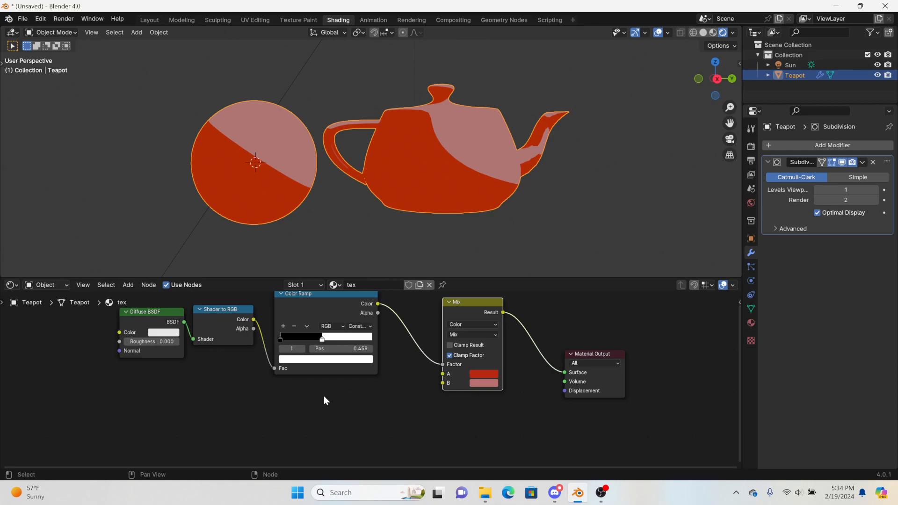
- Add a Checker Texture node below the Color Ramp and connect its Color output to the Mix node's A input
{"action": "key", "text": "shift+a"}
{"action": "type", "text": "che"}
{"action": "key", "text": "Return"}
{"action": "left_click", "coordinate": [229, 384]}
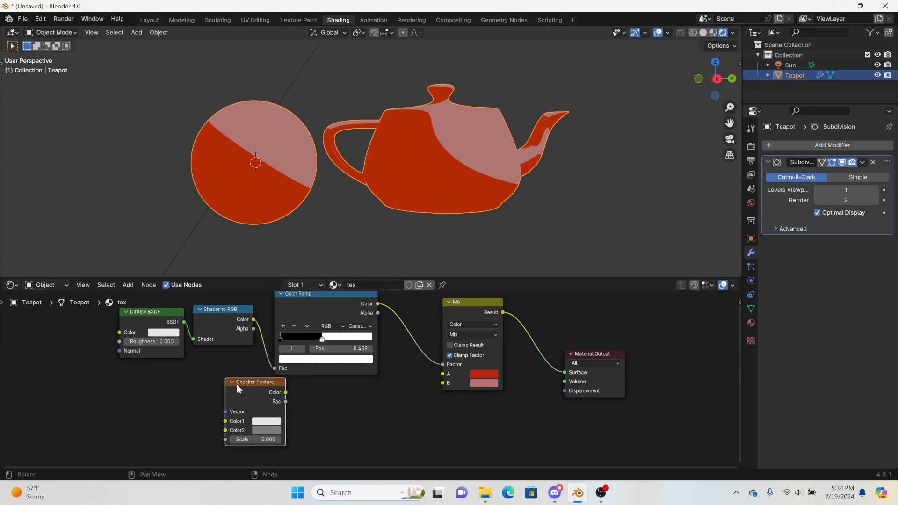
{"action": "left_click_drag", "start_coordinate": [282, 392], "coordinate": [443, 374]}
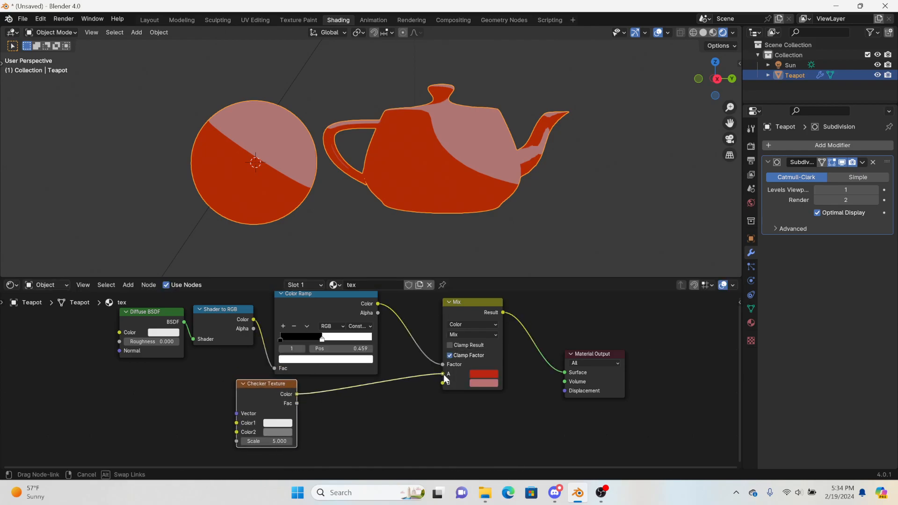
- Duplicate the Checker Texture node and connect the copy's Color output to the Mix node's B input
{"action": "key", "text": "shift+d"}
{"action": "left_click", "coordinate": [376, 415]}
{"action": "left_click_drag", "start_coordinate": [388, 414], "coordinate": [443, 384]}
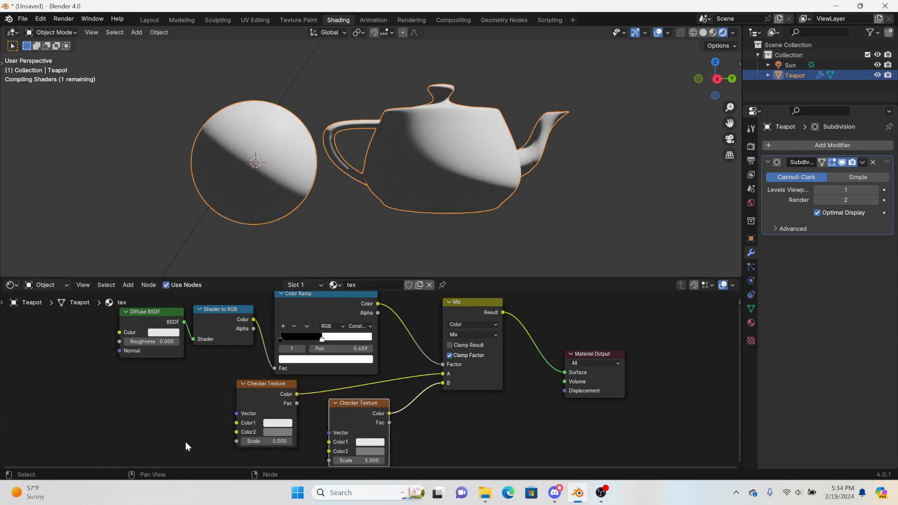
- Darken Color1 and Color2 of the Checker Texture feeding the Mix node's A input to medium and dark grey
{"action": "left_click_drag", "start_coordinate": [286, 404], "coordinate": [285, 406]}
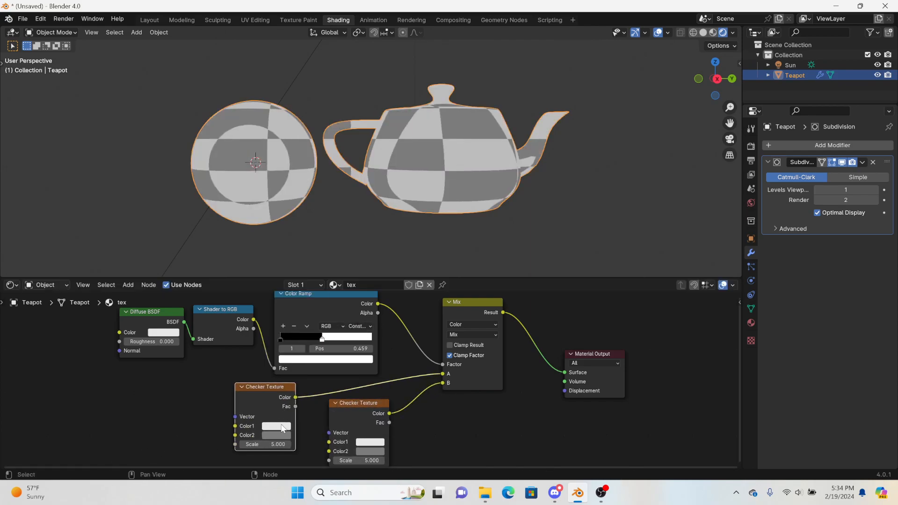
{"action": "left_click", "coordinate": [276, 435]}
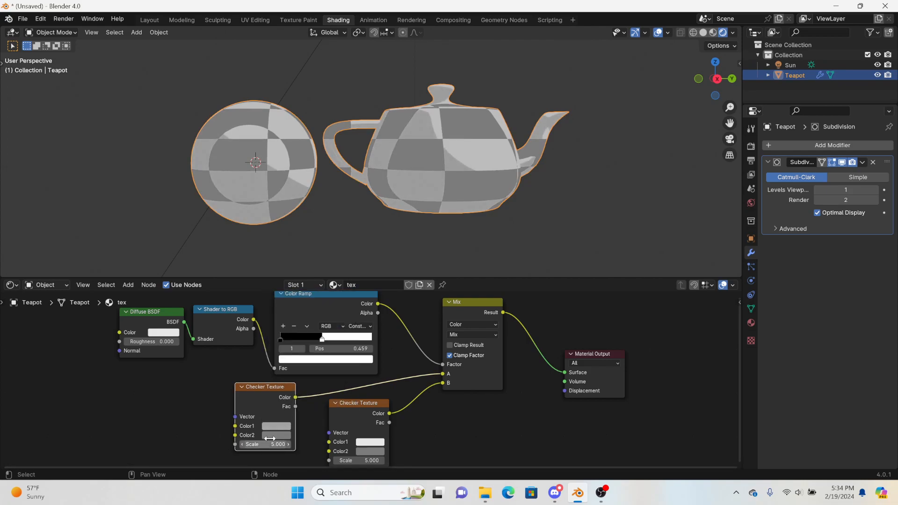
{"action": "left_click", "coordinate": [276, 434]}
{"action": "left_click_drag", "start_coordinate": [282, 415], "coordinate": [272, 414]}
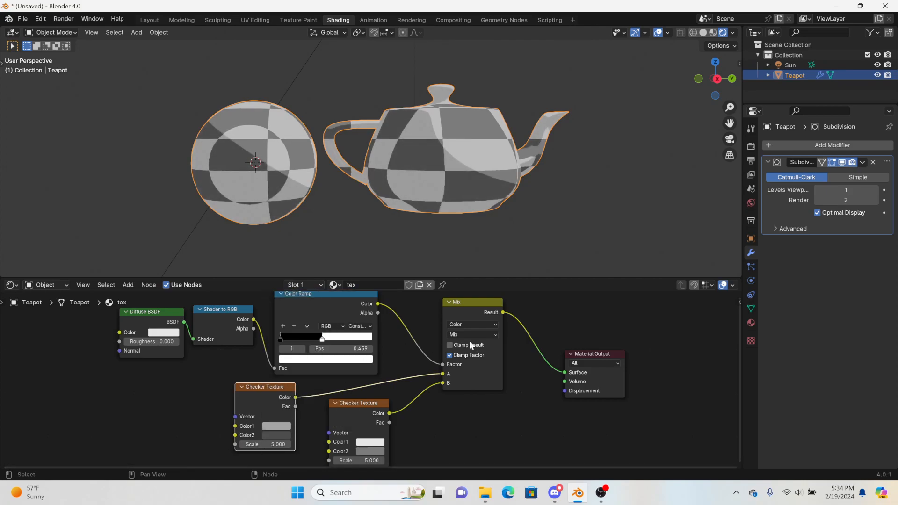
- Delete both Checker Texture nodes and set the Mix node's blending mode to Multiply
{"action": "middle_click_drag", "start_coordinate": [504, 214], "coordinate": [366, 175]}
{"action": "left_click_drag", "start_coordinate": [426, 409], "coordinate": [255, 406]}
{"action": "key", "text": "x"}
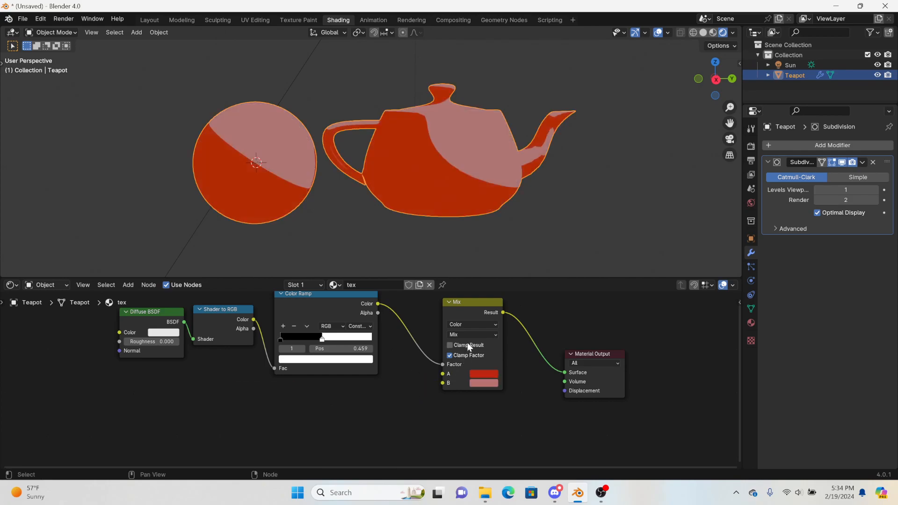
{"action": "left_click", "coordinate": [468, 335]}
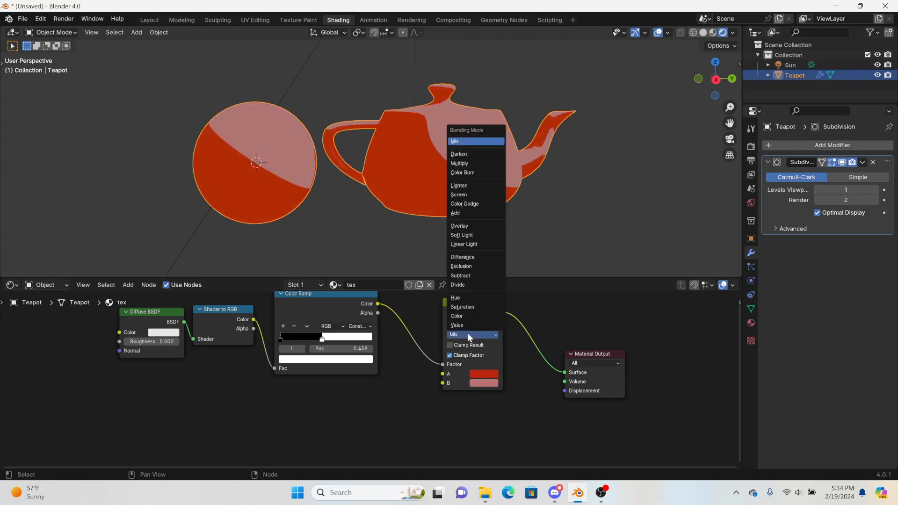
{"action": "left_click", "coordinate": [459, 165]}
- Move the Diffuse BSDF, Shader to RGB and Color Ramp nodes aside and insert an Invert Color node before the Multiply node's Factor
{"action": "left_click_drag", "start_coordinate": [76, 325], "coordinate": [215, 324]}
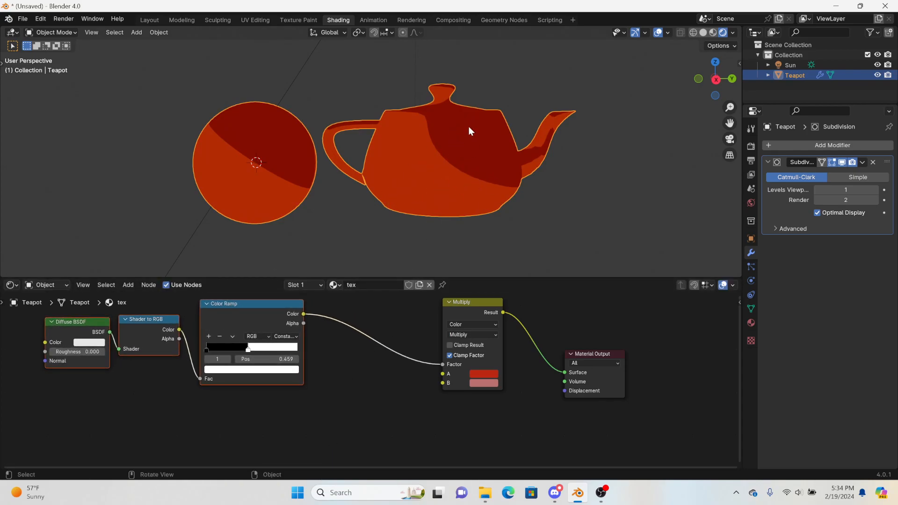
{"action": "key", "text": "shift+a"}
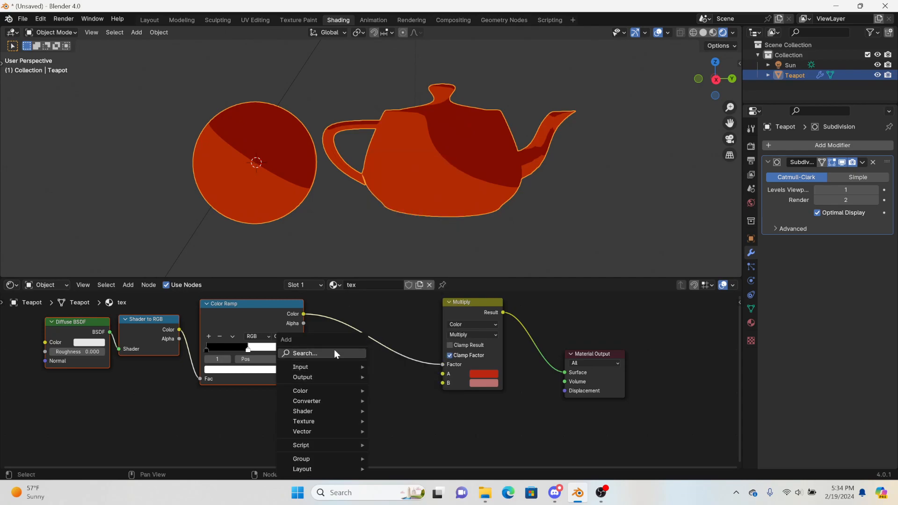
{"action": "left_click", "coordinate": [334, 353]}
{"action": "type", "text": "inv"}
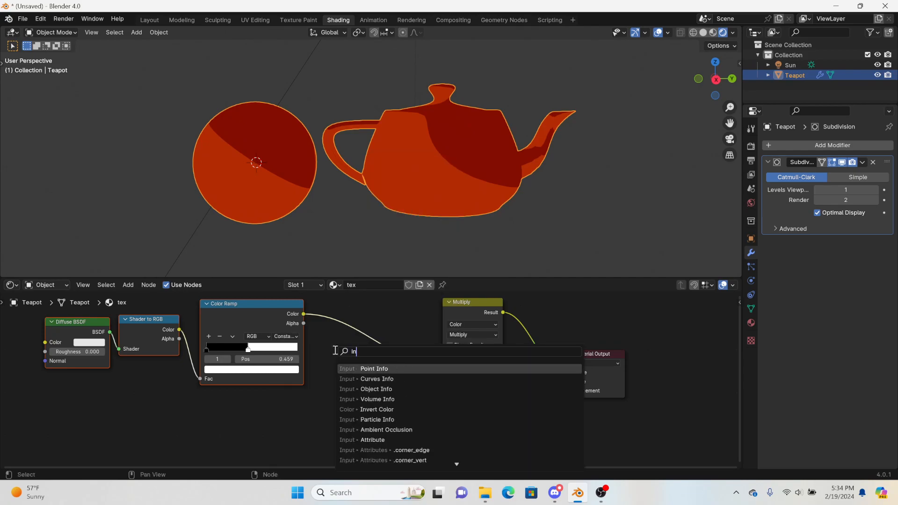
{"action": "key", "text": "Return"}
{"action": "left_click", "coordinate": [355, 327]}
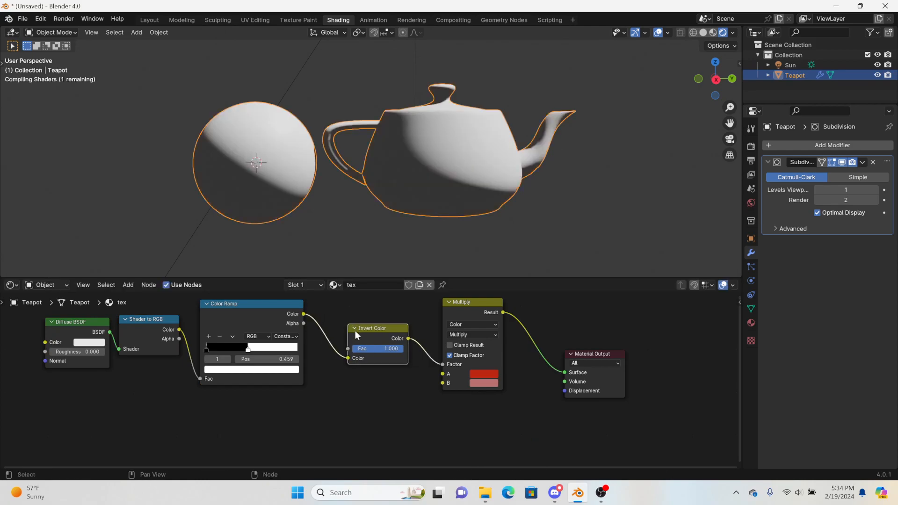
{"action": "right_click", "coordinate": [366, 378]}
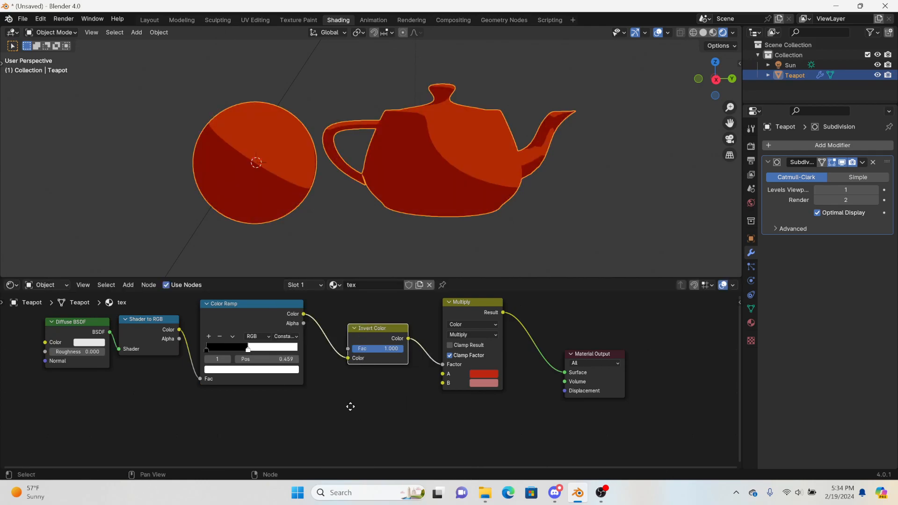
- Bring the tilegrass image from File Explorer's textures folder into the Blender material and connect its Color to the Multiply node's A input
{"action": "middle_click_drag", "start_coordinate": [351, 411], "coordinate": [349, 377]}
{"action": "mouse_move", "coordinate": [474, 487]}
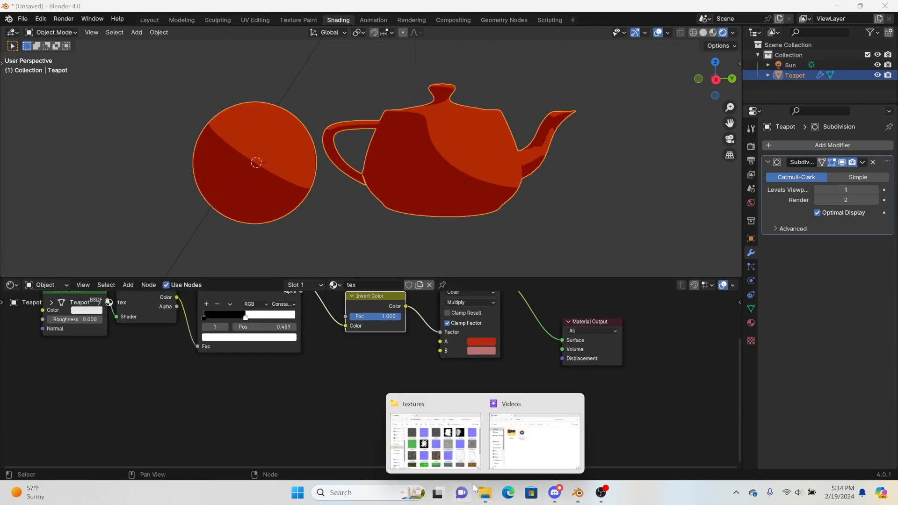
{"action": "left_click", "coordinate": [440, 439]}
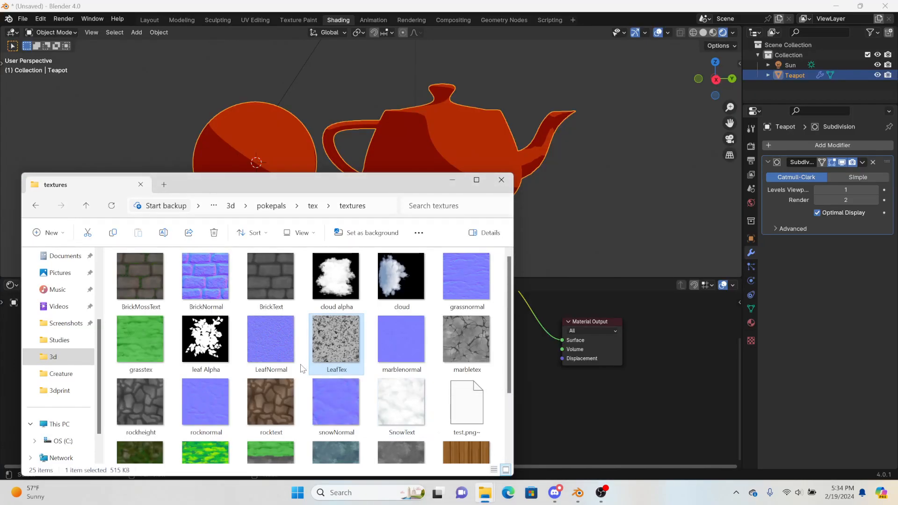
{"action": "scroll", "coordinate": [302, 368], "scroll_direction": "down", "scroll_amount": 2}
{"action": "left_click_drag", "start_coordinate": [209, 366], "coordinate": [548, 405]}
{"action": "left_click", "coordinate": [611, 391]}
{"action": "left_click_drag", "start_coordinate": [610, 391], "coordinate": [441, 342]}
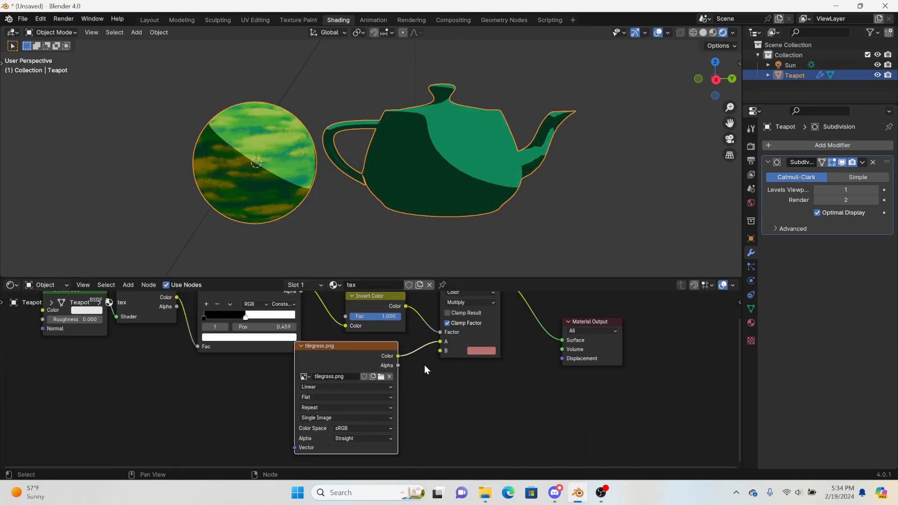
- Add mapping nodes to the tilegrass.png texture, feed the mapping from Generated coordinates, and use Box projection with Blend 1.000
{"action": "left_click_drag", "start_coordinate": [375, 360], "coordinate": [386, 374]}
{"action": "key", "text": "ctrl+t"}
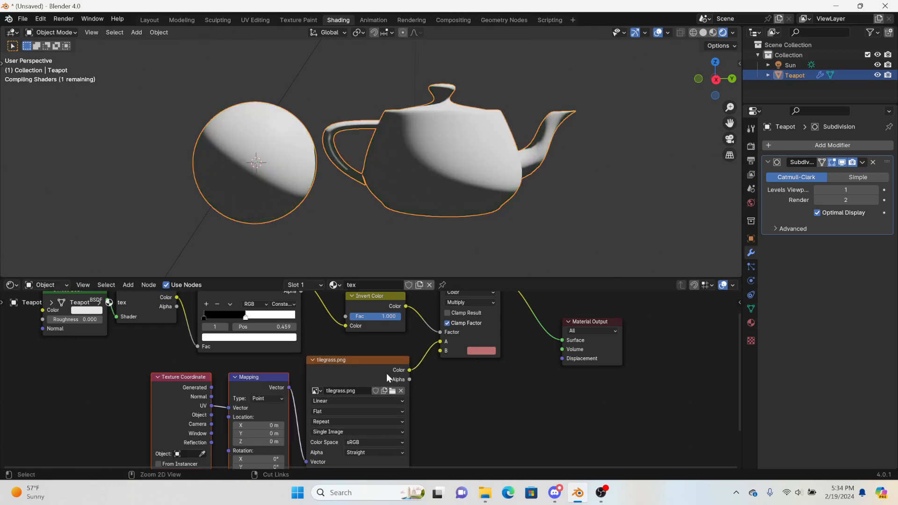
{"action": "left_click_drag", "start_coordinate": [211, 388], "coordinate": [229, 407]}
{"action": "left_click", "coordinate": [323, 411]}
{"action": "left_click", "coordinate": [326, 442]}
{"action": "left_click_drag", "start_coordinate": [328, 422], "coordinate": [406, 422]}
- Try the Multiply node's B color at black, value 0.000, and at white, value 1.000
{"action": "middle_click_drag", "start_coordinate": [377, 181], "coordinate": [498, 176]}
{"action": "middle_click_drag", "start_coordinate": [501, 379], "coordinate": [428, 419]}
{"action": "scroll", "coordinate": [430, 414], "scroll_direction": "up", "scroll_amount": 2}
{"action": "left_click", "coordinate": [431, 409]}
{"action": "left_click_drag", "start_coordinate": [528, 312], "coordinate": [528, 334]}
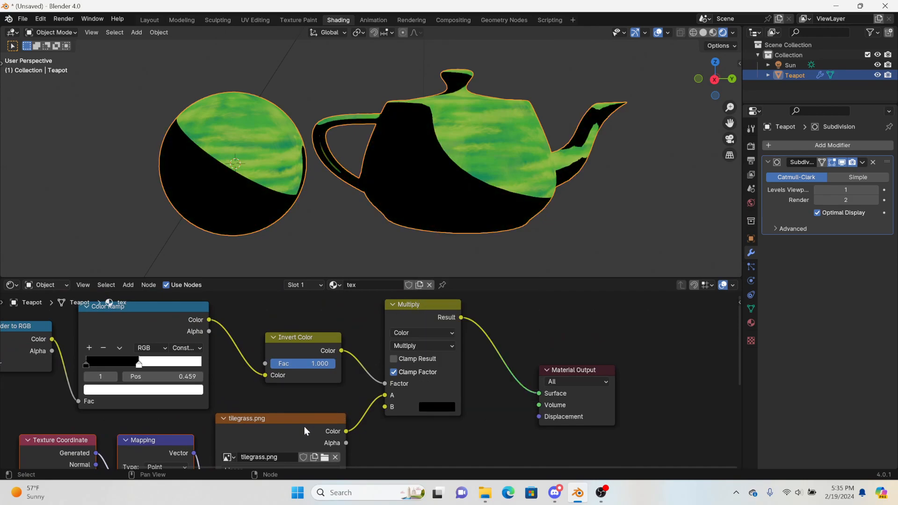
{"action": "left_click", "coordinate": [433, 406]}
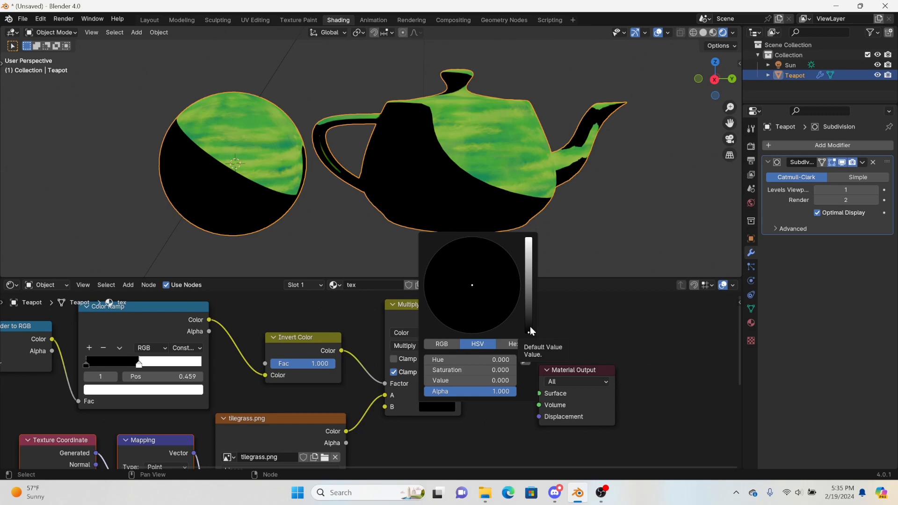
{"action": "left_click_drag", "start_coordinate": [530, 330], "coordinate": [529, 237]}
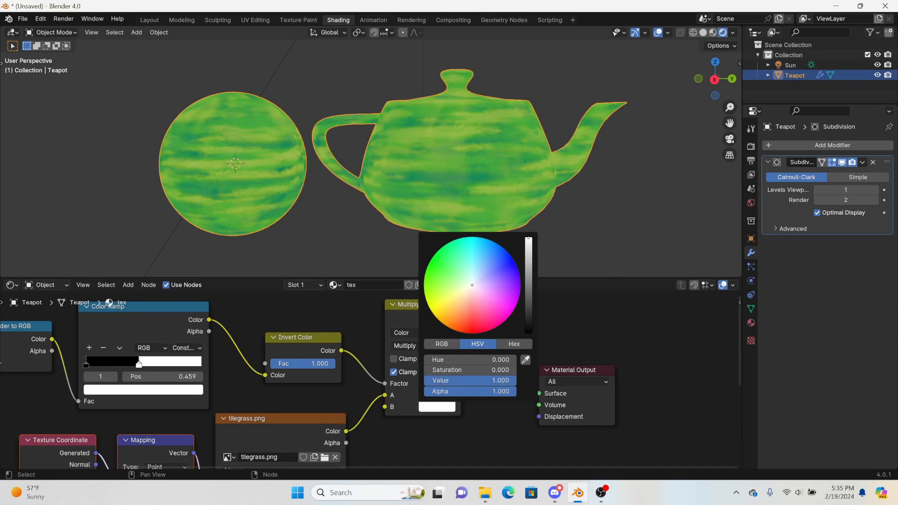
- Switch to File Explorer and bring the leaf Alpha image from the textures folder into the Blender material
{"action": "mouse_move", "coordinate": [484, 493]}
{"action": "left_click", "coordinate": [454, 456]}
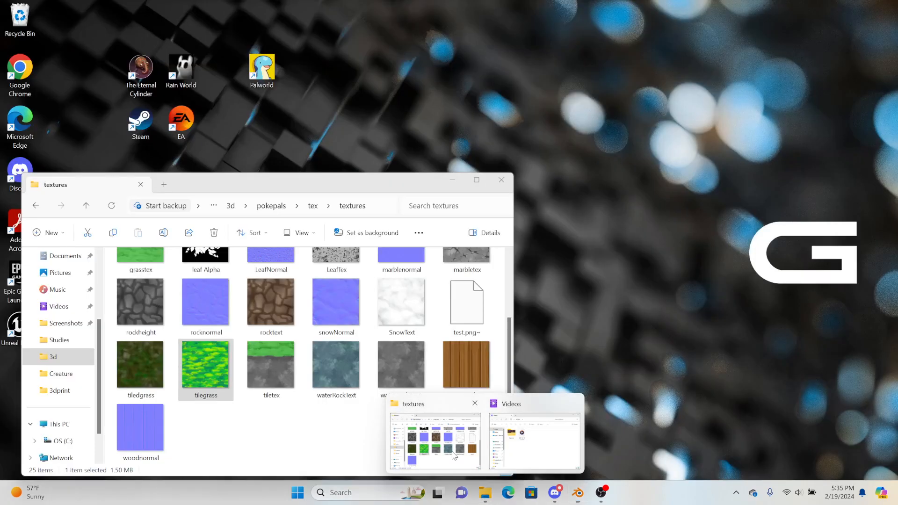
{"action": "scroll", "coordinate": [206, 337], "scroll_direction": "up", "scroll_amount": 2}
{"action": "left_click_drag", "start_coordinate": [205, 339], "coordinate": [567, 327]}
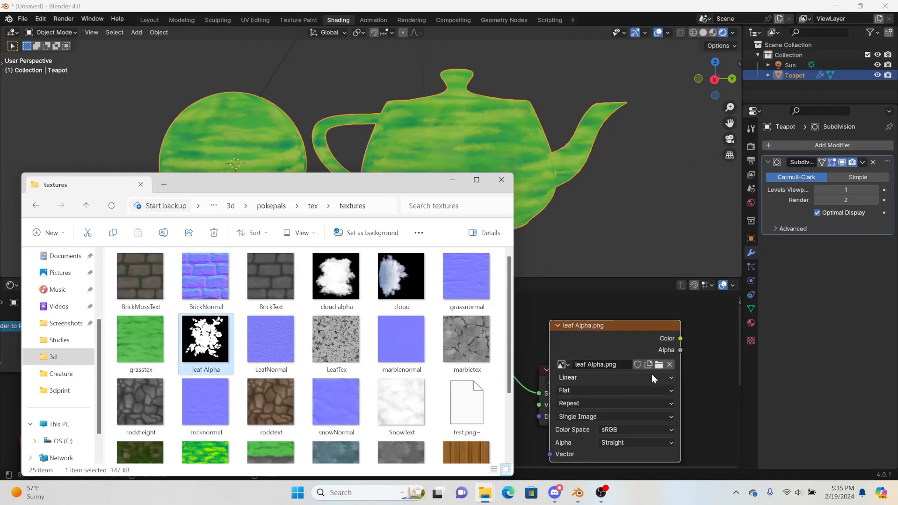
- View the leaf Alpha image at full size in the image viewer and delete its node from the material
{"action": "double_click", "coordinate": [214, 331]}
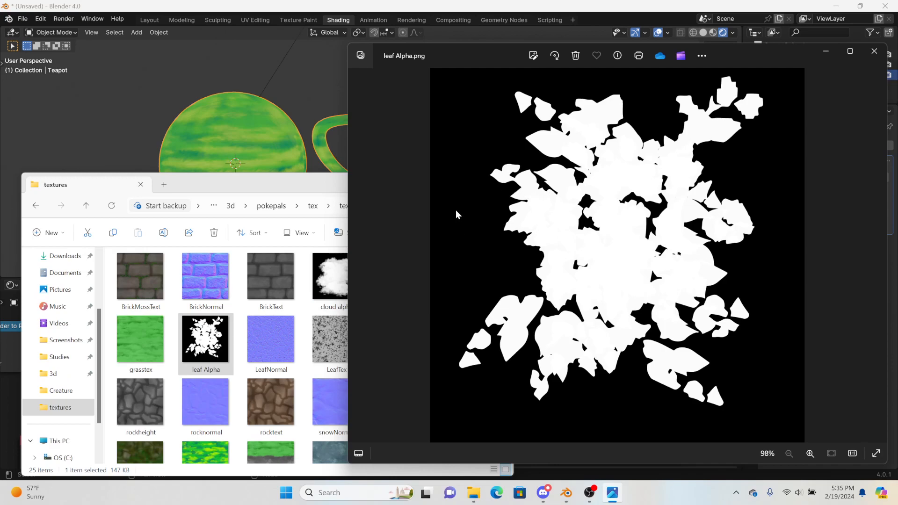
{"action": "left_click", "coordinate": [875, 51]}
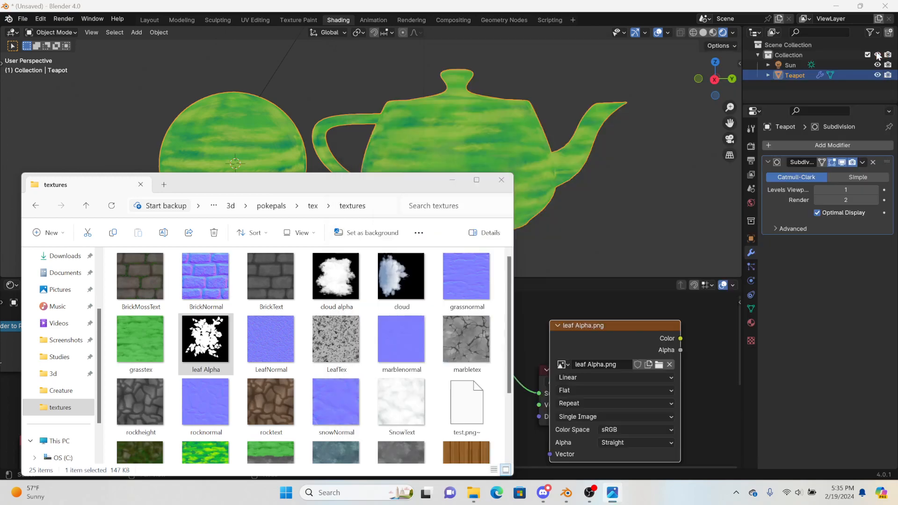
{"action": "left_click", "coordinate": [669, 319]}
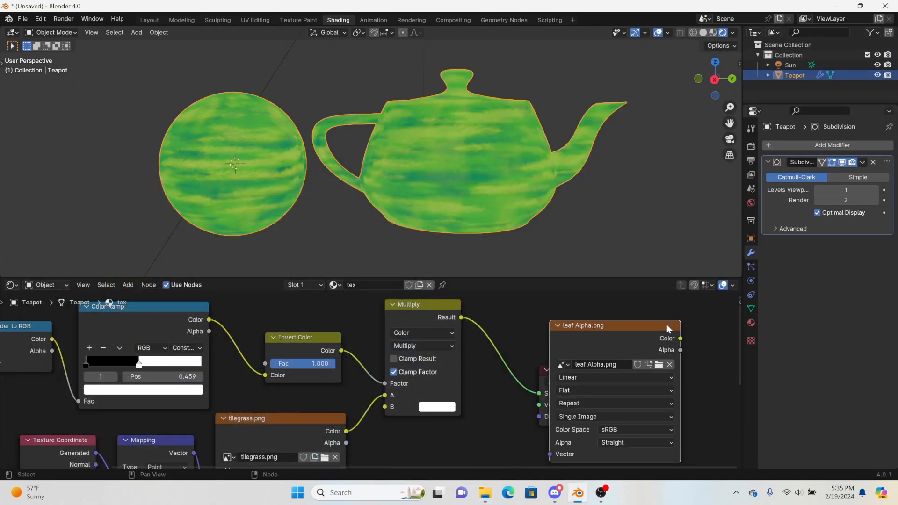
{"action": "key", "text": "x"}
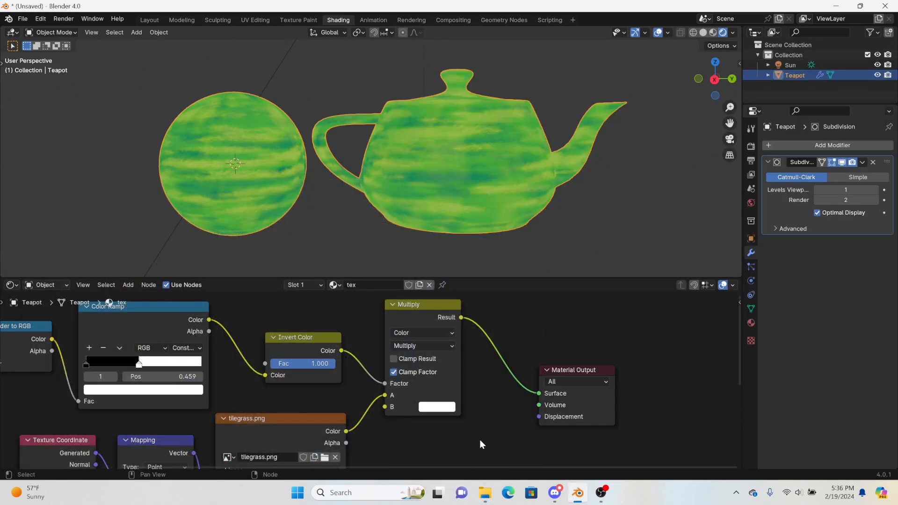
- Set the Multiply node's B color to a light grey with a value of 0.7
{"action": "right_click", "coordinate": [425, 422]}
{"action": "mouse_move", "coordinate": [435, 421]}
{"action": "left_click", "coordinate": [487, 436]}
{"action": "left_click", "coordinate": [437, 406]}
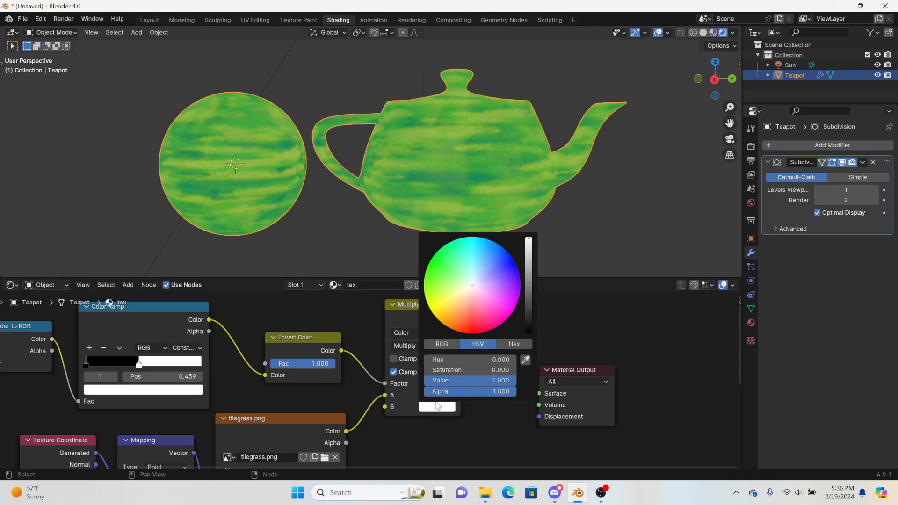
{"action": "left_click_drag", "start_coordinate": [530, 248], "coordinate": [529, 254]}
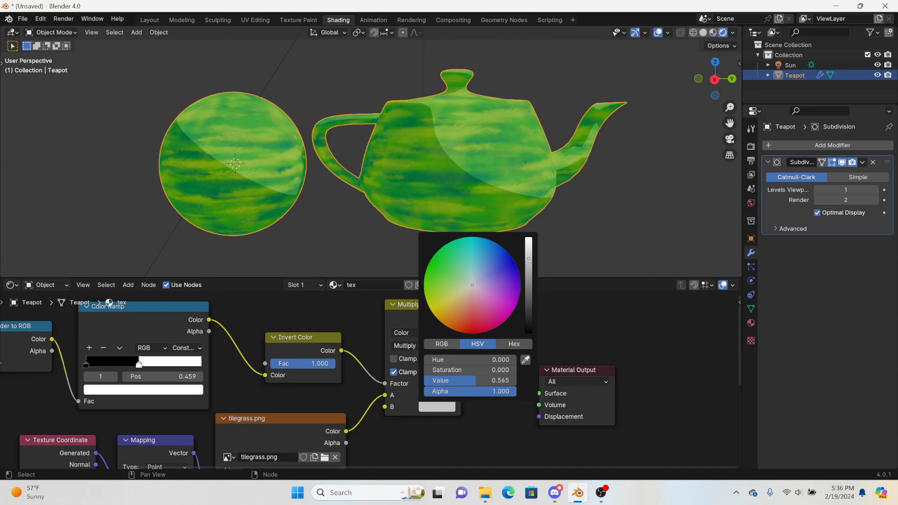
{"action": "left_click_drag", "start_coordinate": [528, 260], "coordinate": [529, 255]}
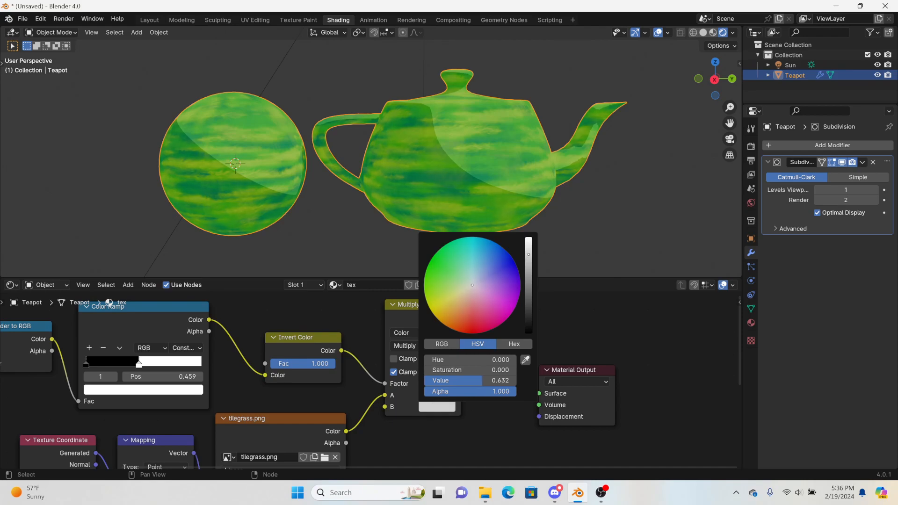
{"action": "left_click", "coordinate": [491, 381]}
{"action": "key", "text": "BackSpace"}
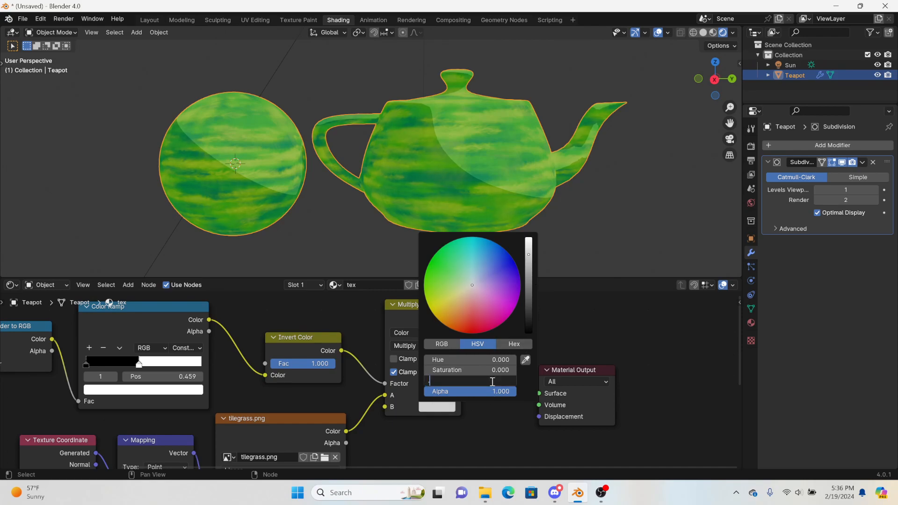
{"action": "type", "text": ".7"}
{"action": "key", "text": "Return"}
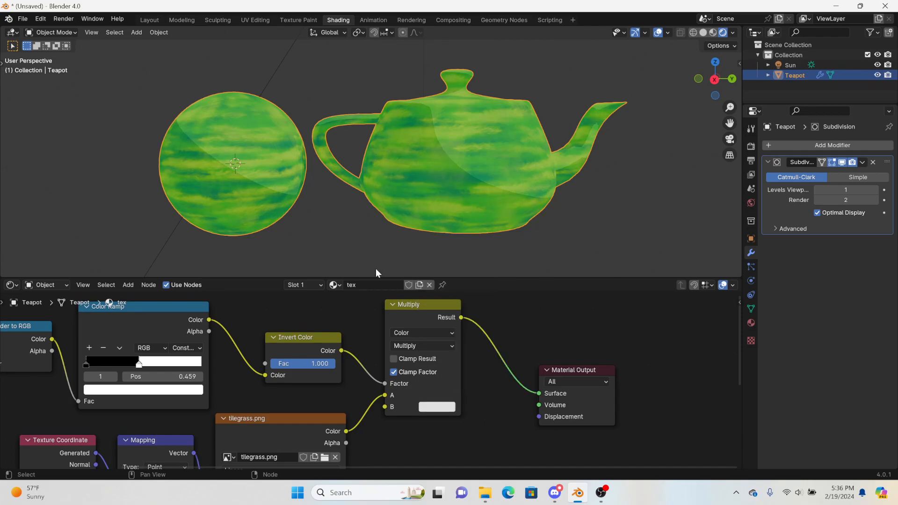
- Darken the Multiply node's B color to a grey with a value of about 0.262
{"action": "middle_click_drag", "start_coordinate": [300, 208], "coordinate": [284, 191]}
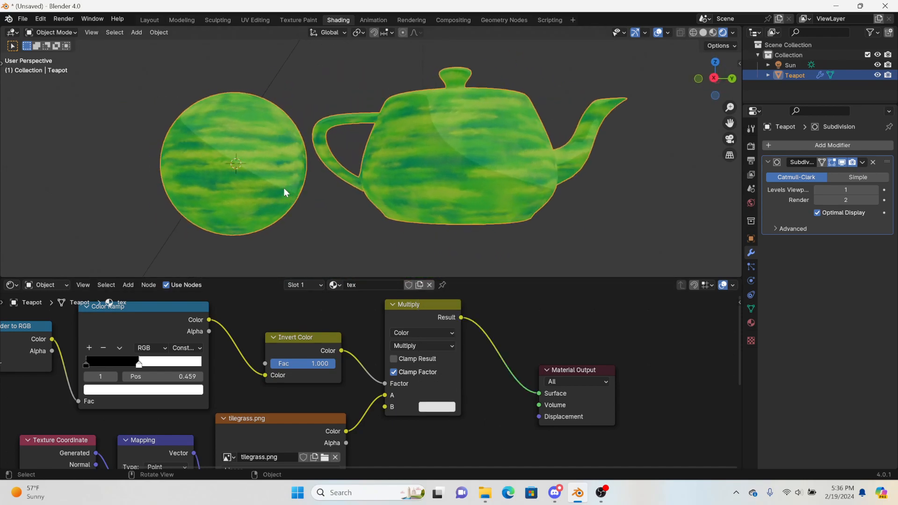
{"action": "left_click", "coordinate": [445, 408]}
{"action": "left_click_drag", "start_coordinate": [531, 265], "coordinate": [528, 280]}
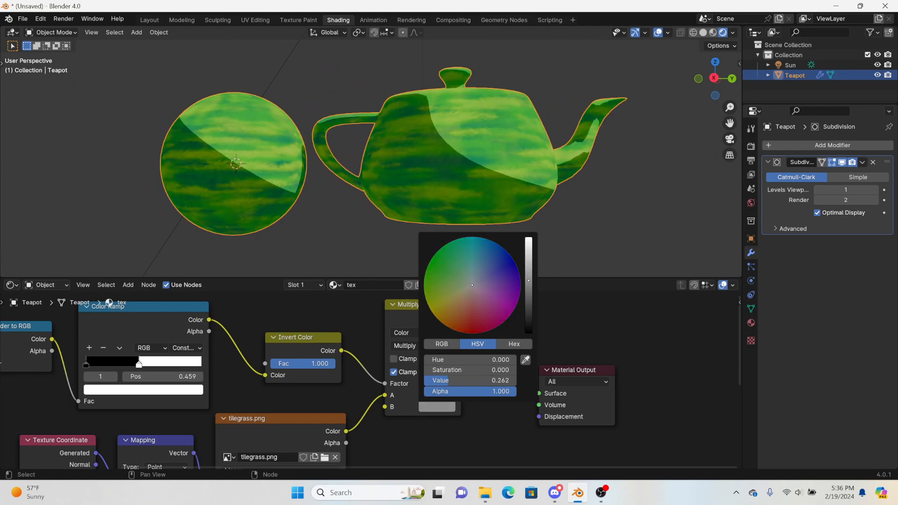
{"action": "middle_click_drag", "start_coordinate": [556, 195], "coordinate": [538, 209]}
- Collapse the Texture Coordinate, Mapping and tilegrass.png nodes and arrange them compactly below the Color Ramp
{"action": "scroll", "coordinate": [484, 384], "scroll_direction": "down", "scroll_amount": 3}
{"action": "middle_click_drag", "start_coordinate": [428, 431], "coordinate": [505, 403]}
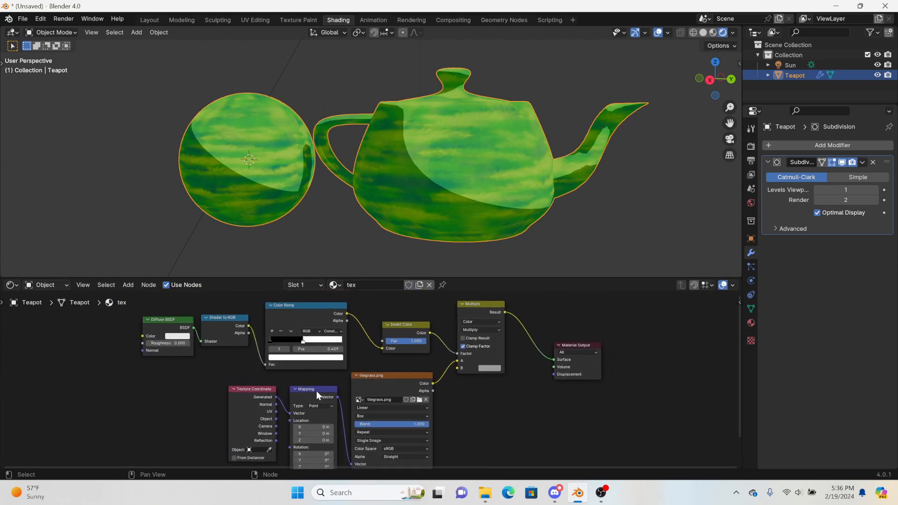
{"action": "left_click", "coordinate": [295, 389]}
{"action": "left_click", "coordinate": [234, 389]}
{"action": "left_click_drag", "start_coordinate": [250, 392], "coordinate": [259, 395]}
{"action": "left_click", "coordinate": [356, 375]}
{"action": "left_click_drag", "start_coordinate": [407, 372], "coordinate": [417, 360]}
{"action": "left_click_drag", "start_coordinate": [236, 414], "coordinate": [339, 379]}
- Make a copy of the tex material named metal, with the Texture Coordinate, Mapping, tilegrass.png, Invert Color and Multiply nodes deleted
{"action": "middle_click_drag", "start_coordinate": [613, 157], "coordinate": [164, 168]}
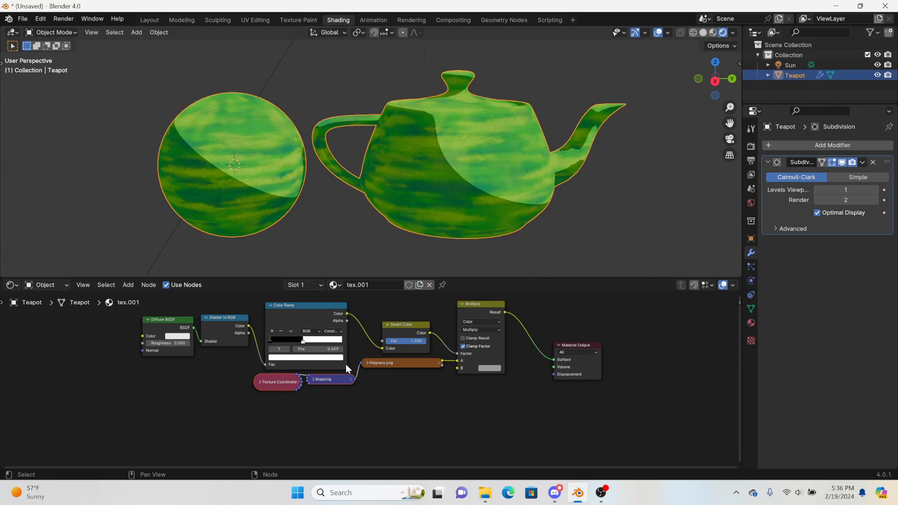
{"action": "left_click_drag", "start_coordinate": [269, 410], "coordinate": [401, 374]}
{"action": "key", "text": "Delete"}
{"action": "left_click_drag", "start_coordinate": [501, 389], "coordinate": [374, 323]}
{"action": "key", "text": "Delete"}
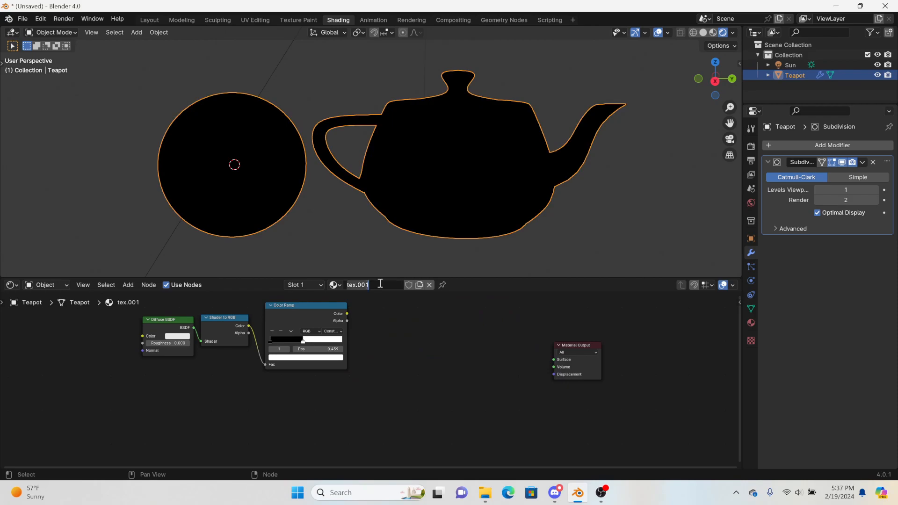
{"action": "type", "text": "metal"}
{"action": "key", "text": "Return"}
- Connect the Color Ramp's Color to the Material Output's Surface and move the Color Ramp and Shader to RGB nodes closer to it
{"action": "left_click_drag", "start_coordinate": [345, 314], "coordinate": [555, 360]}
{"action": "left_click_drag", "start_coordinate": [306, 311], "coordinate": [454, 336]}
{"action": "left_click_drag", "start_coordinate": [225, 315], "coordinate": [372, 345]}
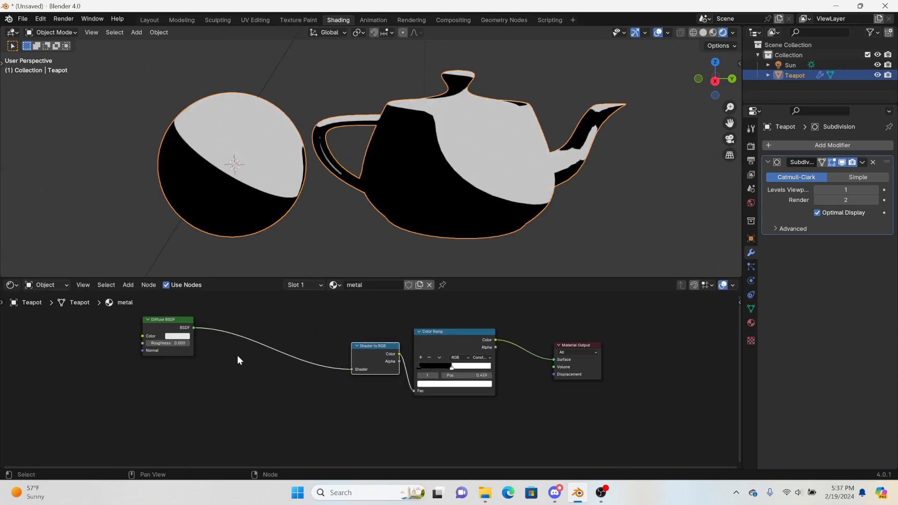
- Insert a Principled BSDF node in the link feeding Shader to RGB and delete the Diffuse BSDF node
{"action": "key", "text": "shift+a"}
{"action": "left_click", "coordinate": [223, 343]}
{"action": "type", "text": "pr"}
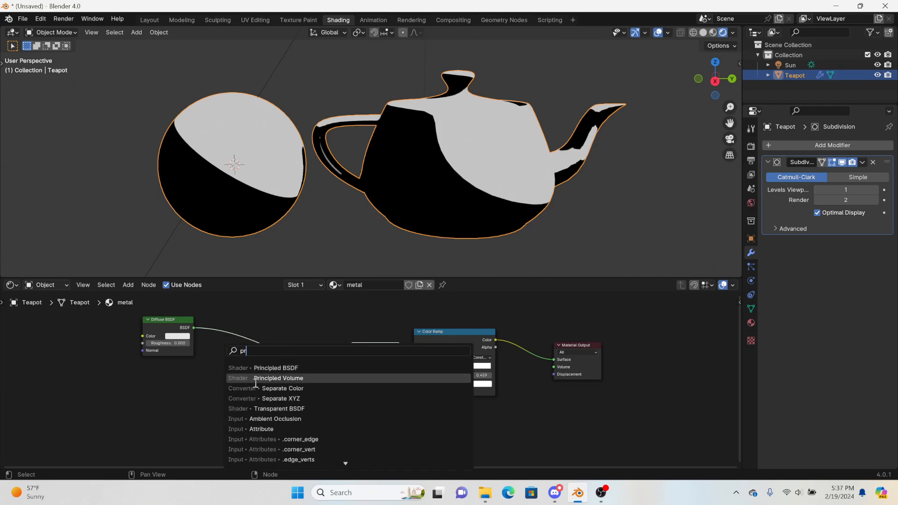
{"action": "left_click", "coordinate": [258, 369]}
{"action": "left_click", "coordinate": [234, 326]}
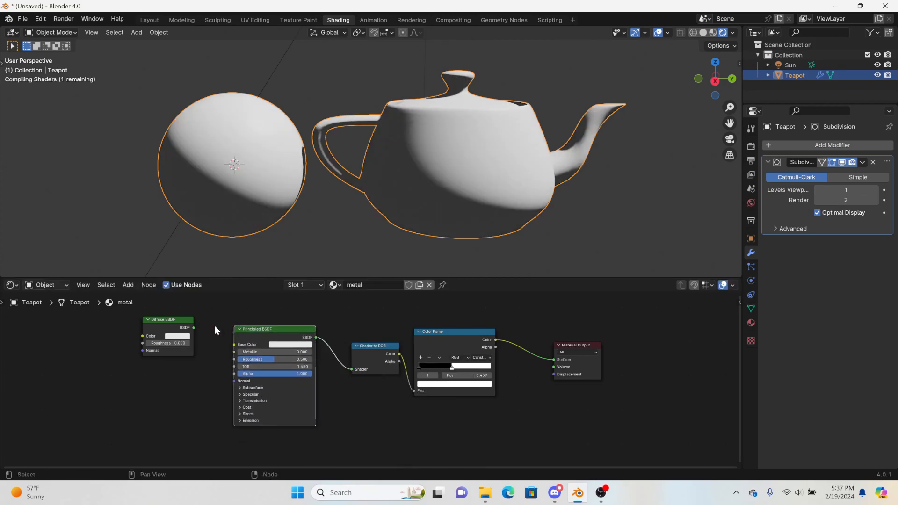
{"action": "left_click", "coordinate": [154, 322]}
{"action": "key", "text": "x"}
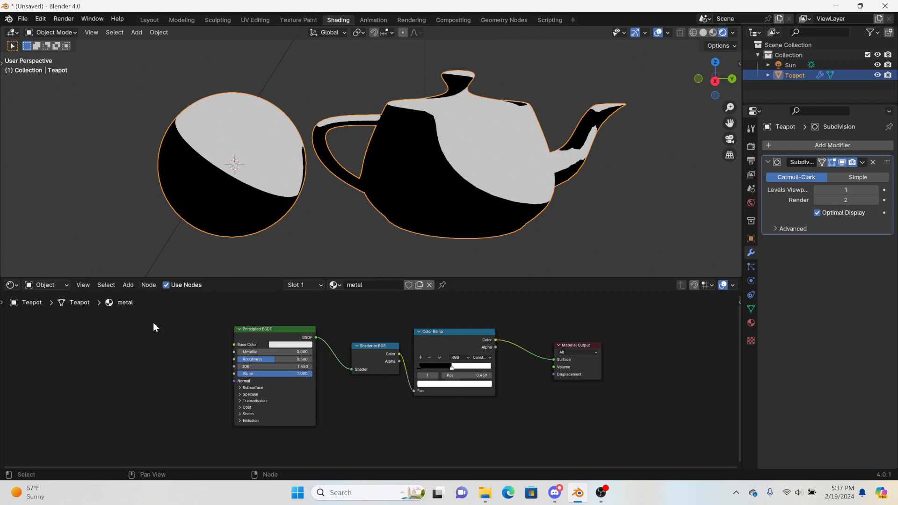
- Set the Principled BSDF's Metallic to 1.000
{"action": "key", "text": "Home"}
{"action": "scroll", "coordinate": [232, 336], "scroll_direction": "up", "scroll_amount": 2}
{"action": "left_click_drag", "start_coordinate": [232, 336], "coordinate": [363, 336]}
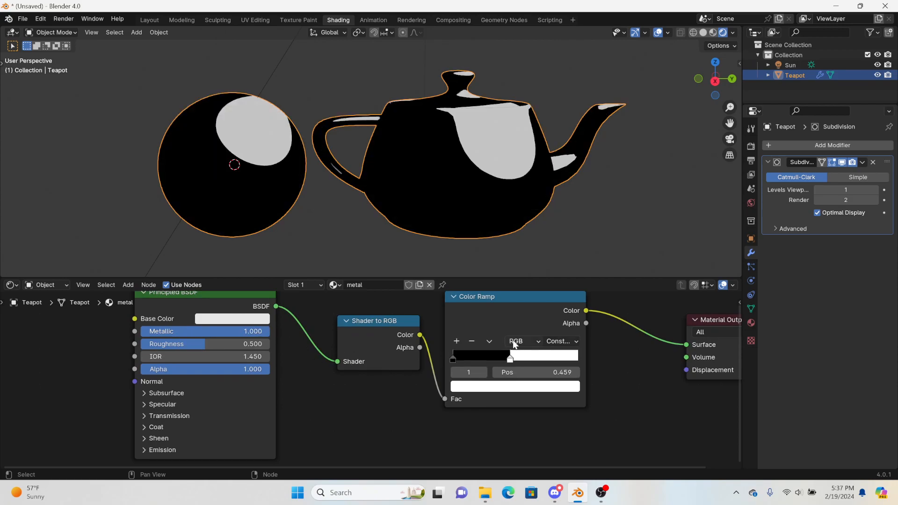
- Add a middle stop to the Color Ramp and color it mid grey with a value of about 0.243
{"action": "left_click", "coordinate": [455, 342]}
{"action": "left_click", "coordinate": [502, 384]}
{"action": "left_click_drag", "start_coordinate": [569, 278], "coordinate": [570, 251]}
{"action": "mouse_move", "coordinate": [383, 192]}
{"action": "middle_mouse_down"}
{"action": "mouse_move", "coordinate": [358, 202]}
{"action": "mouse_move", "coordinate": [239, 187]}
{"action": "mouse_move", "coordinate": [215, 201]}
{"action": "mouse_move", "coordinate": [244, 231]}
{"action": "mouse_move", "coordinate": [345, 261]}
{"action": "mouse_move", "coordinate": [432, 268]}
{"action": "mouse_move", "coordinate": [487, 208]}
{"action": "mouse_move", "coordinate": [397, 145]}
{"action": "mouse_move", "coordinate": [327, 169]}
{"action": "mouse_move", "coordinate": [343, 198]}
{"action": "mouse_move", "coordinate": [391, 191]}
{"action": "middle_mouse_up"}
{"action": "middle_click_drag", "start_coordinate": [412, 378], "coordinate": [262, 383]}
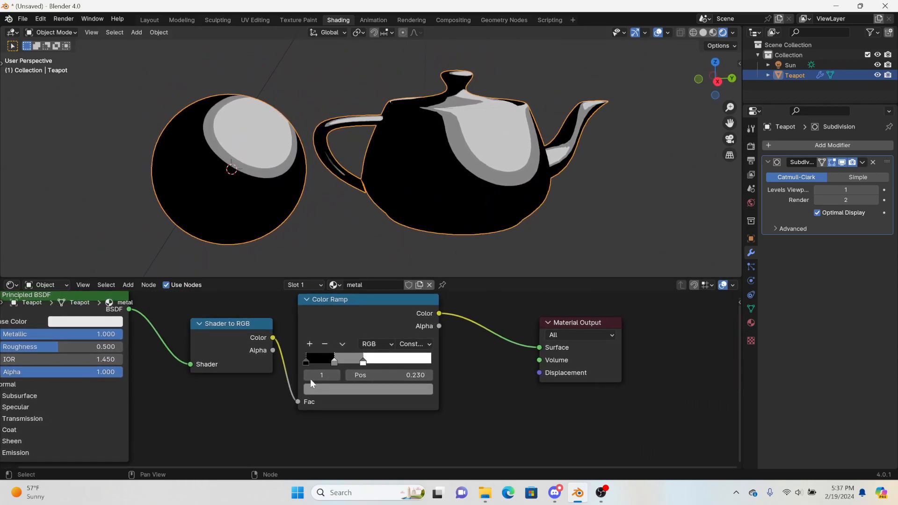
{"action": "left_click", "coordinate": [307, 363]}
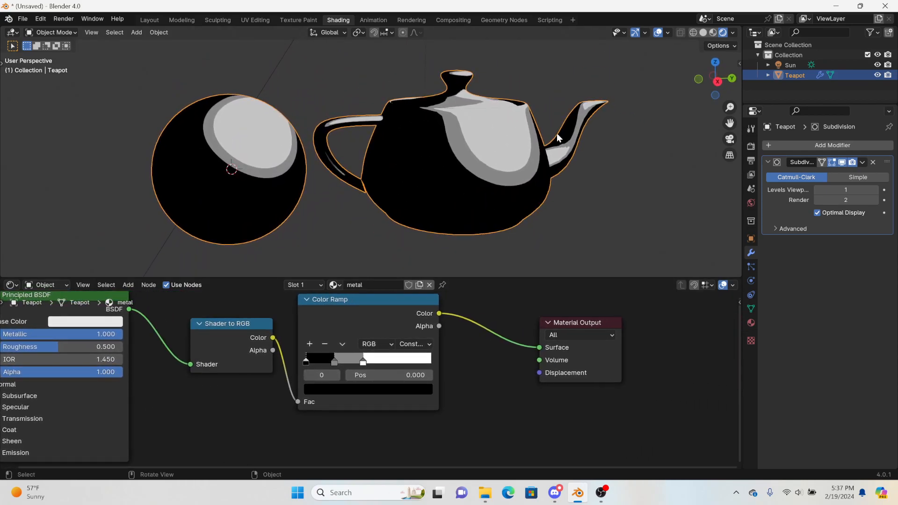
- Insert a Mix Color node in Multiply mode before the Material Output, with the Color Ramp's Color driving its Factor
{"action": "left_click_drag", "start_coordinate": [590, 323], "coordinate": [715, 351]}
{"action": "middle_click_drag", "start_coordinate": [605, 383], "coordinate": [638, 337]}
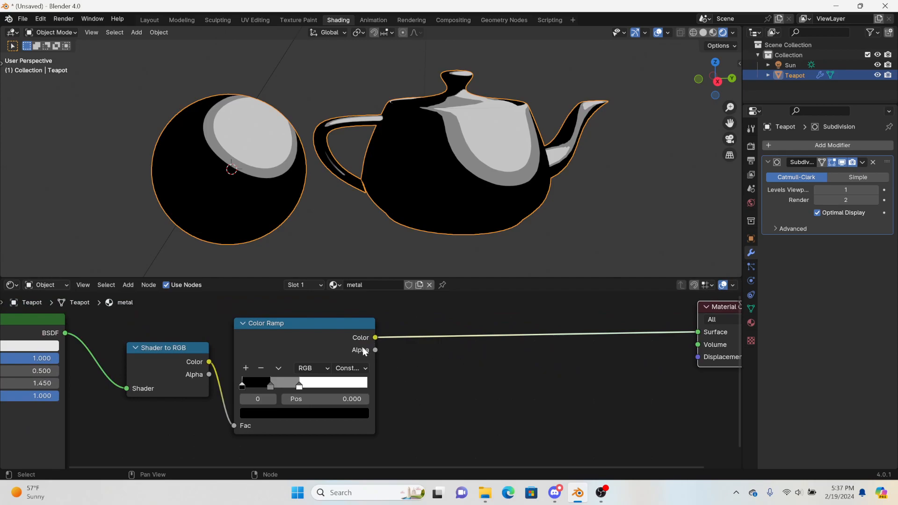
{"action": "left_click", "coordinate": [378, 337]}
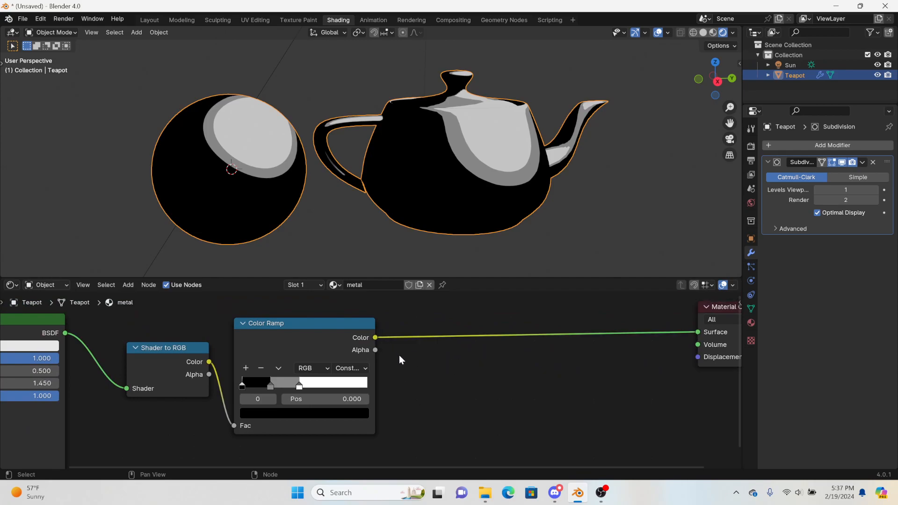
{"action": "left_click_drag", "start_coordinate": [375, 337], "coordinate": [535, 374]}
{"action": "type", "text": "mix"}
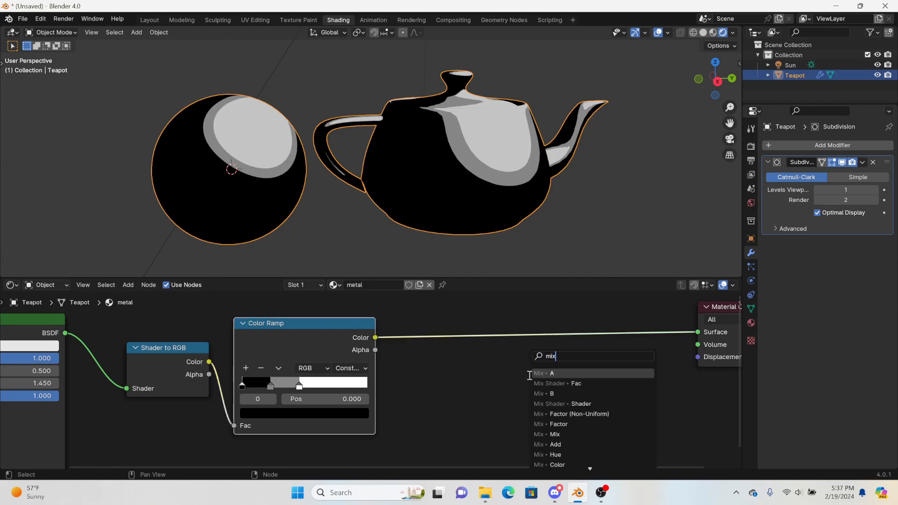
{"action": "left_click", "coordinate": [551, 373]}
{"action": "left_click_drag", "start_coordinate": [494, 448], "coordinate": [493, 432]}
{"action": "left_click", "coordinate": [506, 395]}
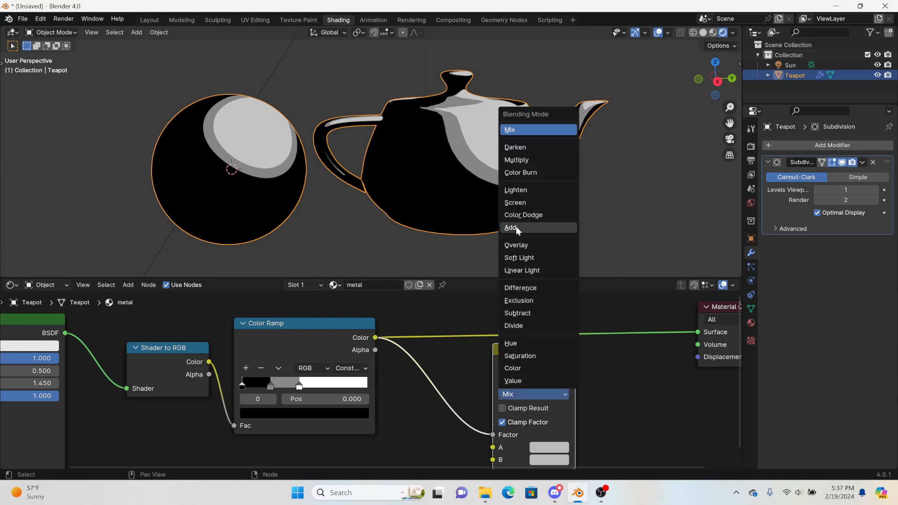
{"action": "left_click", "coordinate": [533, 159]}
{"action": "left_click_drag", "start_coordinate": [575, 363], "coordinate": [698, 332]}
- Set the Multiply node's A color to orange-brown and insert an Invert Color node between the Color Ramp and its Factor
{"action": "left_click", "coordinate": [552, 448]}
{"action": "left_click_drag", "start_coordinate": [572, 327], "coordinate": [572, 347]}
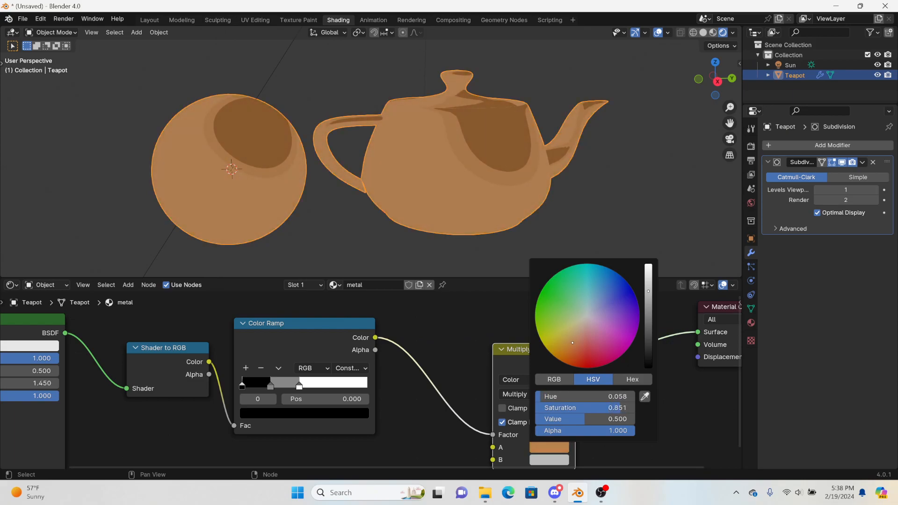
{"action": "key", "text": "shift+a"}
{"action": "left_click", "coordinate": [435, 334]}
{"action": "type", "text": "ince"}
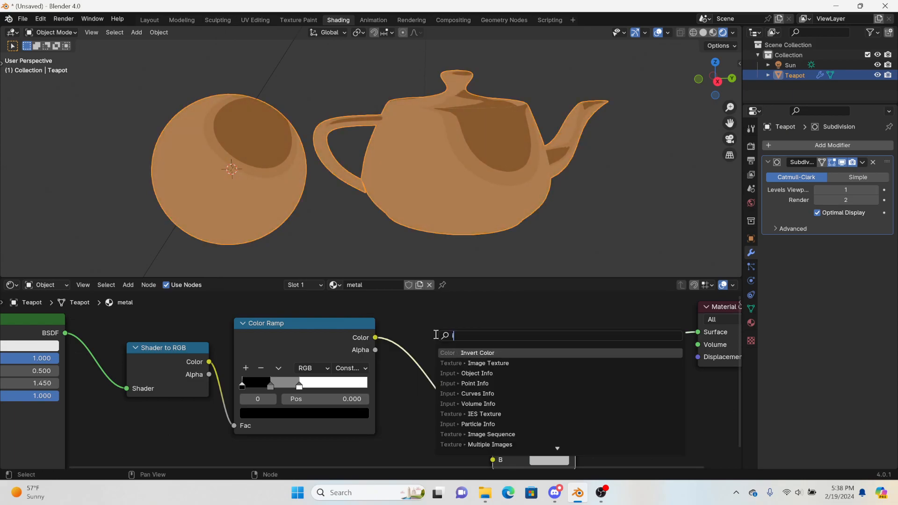
{"action": "key", "text": "Return"}
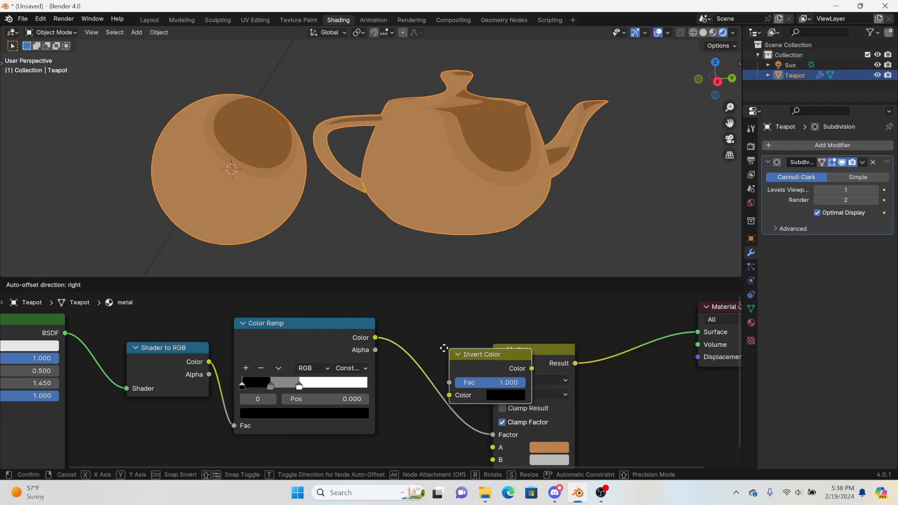
{"action": "left_click", "coordinate": [449, 362]}
- Set the Multiply node's A color to golden yellow with hue 0.103, saturation 0.972 and value 1.000
{"action": "left_click", "coordinate": [608, 447]}
{"action": "left_click_drag", "start_coordinate": [634, 340], "coordinate": [622, 334]}
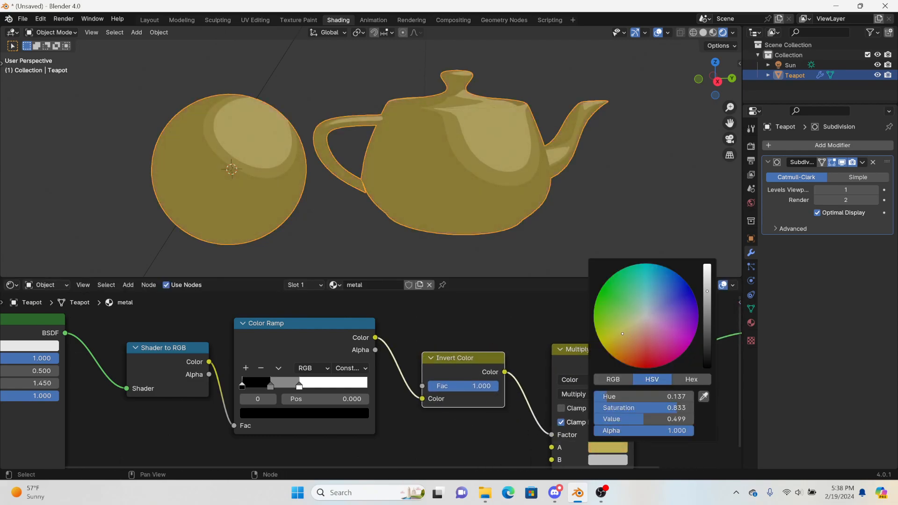
{"action": "left_click_drag", "start_coordinate": [709, 284], "coordinate": [707, 265]}
{"action": "left_click", "coordinate": [615, 346]}
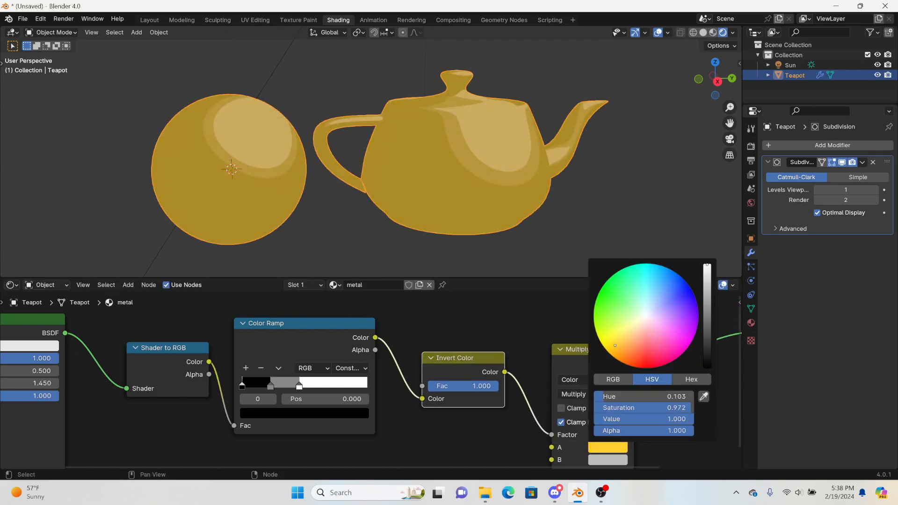
{"action": "right_click", "coordinate": [470, 414]}
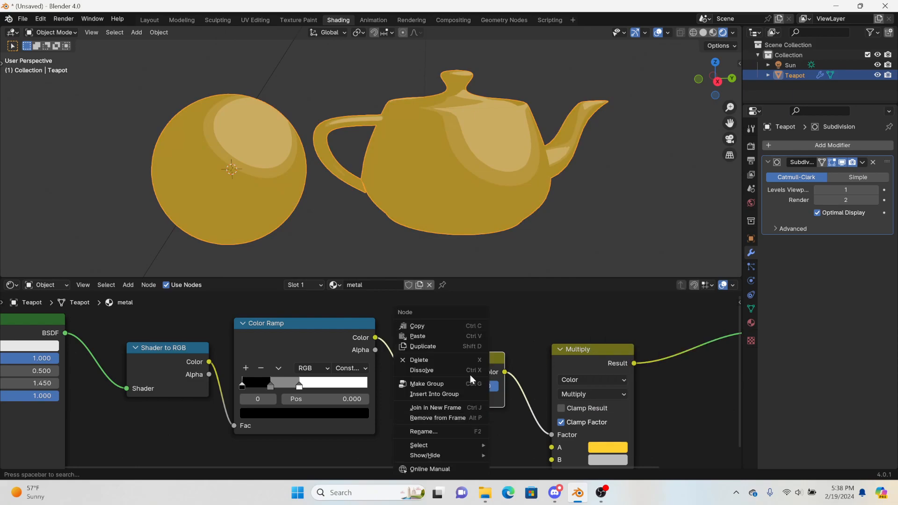
- Add a Checker Texture node and connect its Color to the Multiply node's A input
{"action": "middle_click_drag", "start_coordinate": [546, 373], "coordinate": [548, 301]}
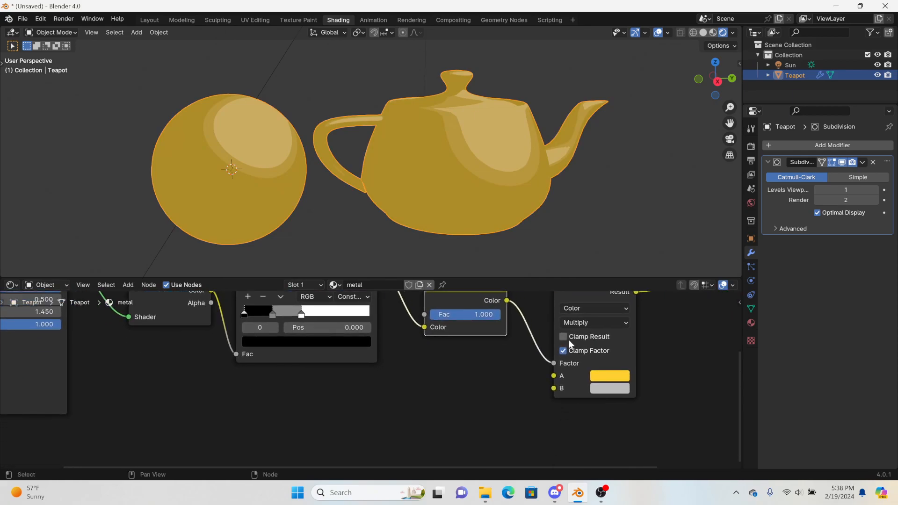
{"action": "mouse_move", "coordinate": [486, 494]}
{"action": "key", "text": "shift+a"}
{"action": "left_click", "coordinate": [411, 356]}
{"action": "type", "text": "ch"}
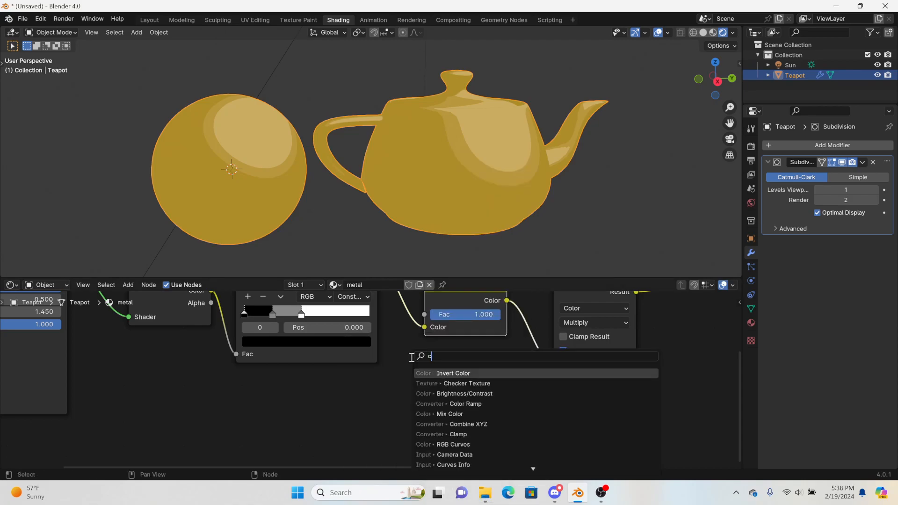
{"action": "left_click", "coordinate": [435, 372]}
{"action": "left_click_drag", "start_coordinate": [463, 385], "coordinate": [554, 376]}
{"action": "middle_click_drag", "start_coordinate": [448, 259], "coordinate": [487, 356]}
{"action": "scroll", "coordinate": [438, 383], "scroll_direction": "down", "scroll_amount": 2}
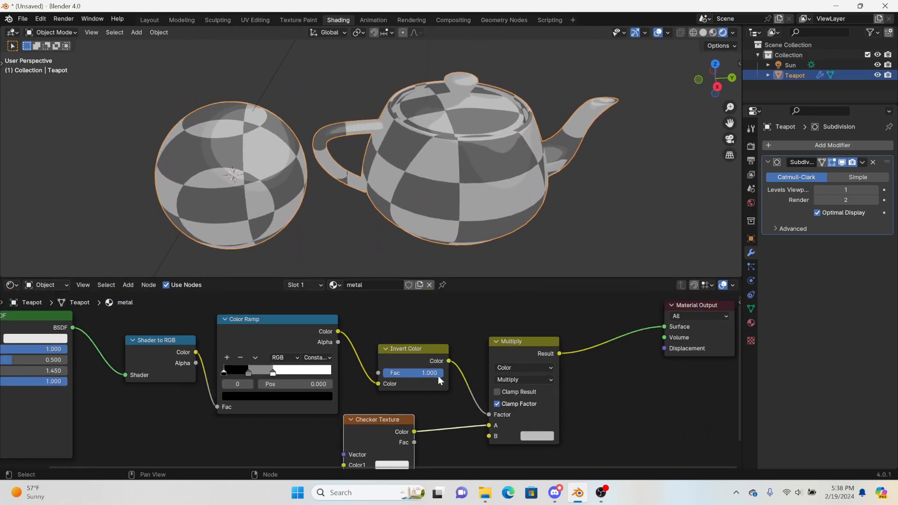
- Delete the Checker Texture, Invert Color and Multiply nodes and connect the Color Ramp's Color to the Material Output's Surface
{"action": "scroll", "coordinate": [438, 383], "scroll_direction": "down", "scroll_amount": 2}
{"action": "left_click_drag", "start_coordinate": [373, 333], "coordinate": [489, 455]}
{"action": "key", "text": "BackSpace"}
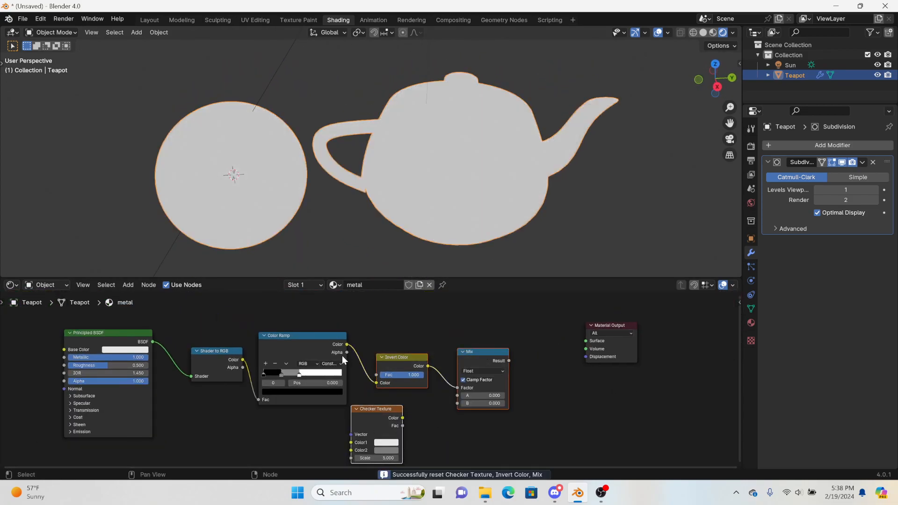
{"action": "key", "text": "Delete"}
{"action": "left_click_drag", "start_coordinate": [346, 344], "coordinate": [586, 341]}
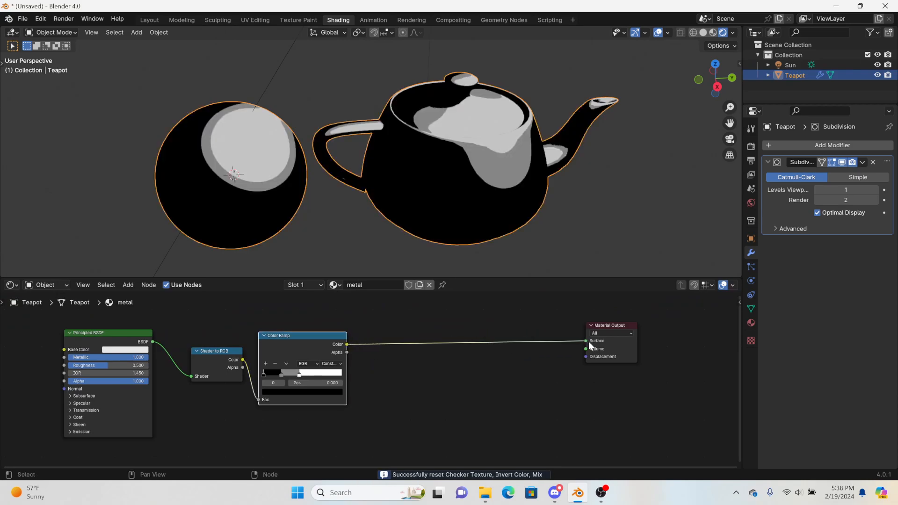
- Set the color of the Color Ramp's first stop to an orange gold
{"action": "scroll", "coordinate": [459, 409], "scroll_direction": "up", "scroll_amount": 3}
{"action": "scroll", "coordinate": [459, 409], "scroll_direction": "up", "scroll_amount": 3}
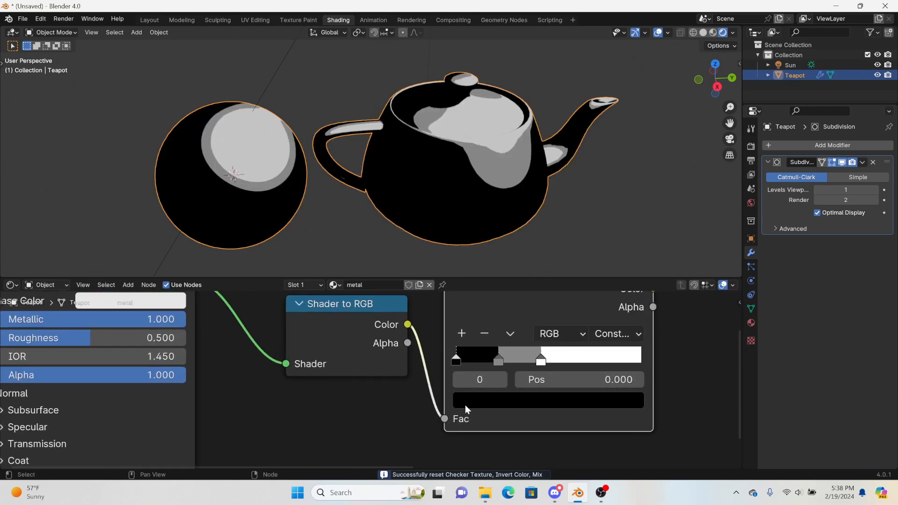
{"action": "left_click", "coordinate": [465, 405]}
{"action": "left_click", "coordinate": [628, 183]}
{"action": "left_click_drag", "start_coordinate": [628, 183], "coordinate": [628, 165]}
{"action": "left_click_drag", "start_coordinate": [510, 252], "coordinate": [501, 251]}
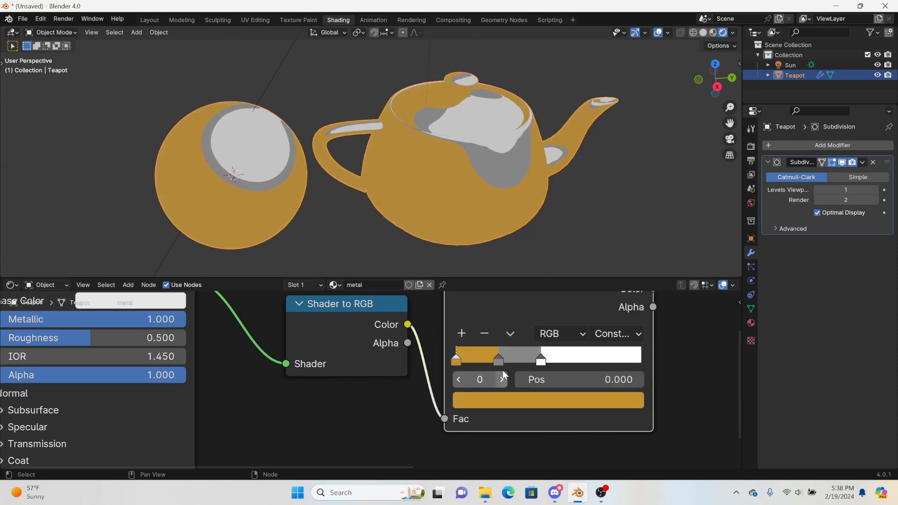
- Set the color of the Color Ramp's middle stop to a bright yellow
{"action": "left_click", "coordinate": [499, 359]}
{"action": "left_click", "coordinate": [501, 404]}
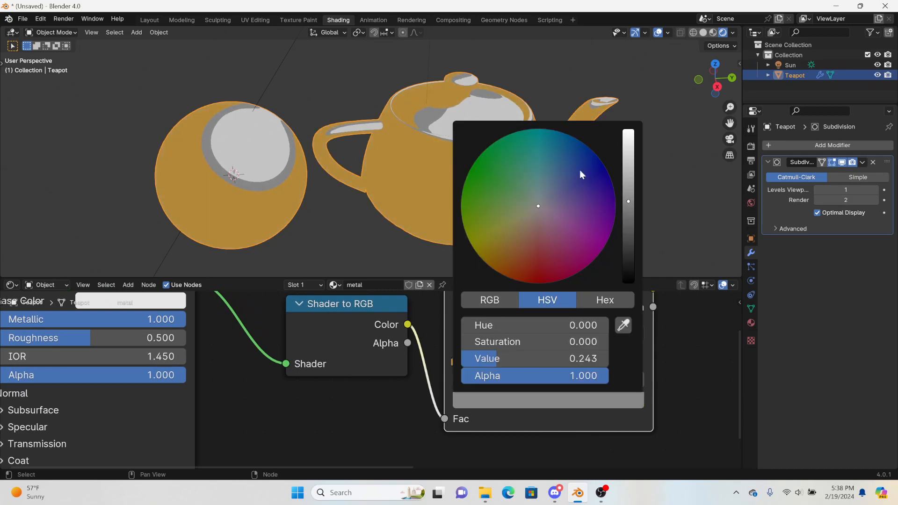
{"action": "left_click_drag", "start_coordinate": [634, 176], "coordinate": [629, 145]}
{"action": "left_click_drag", "start_coordinate": [508, 228], "coordinate": [493, 235]}
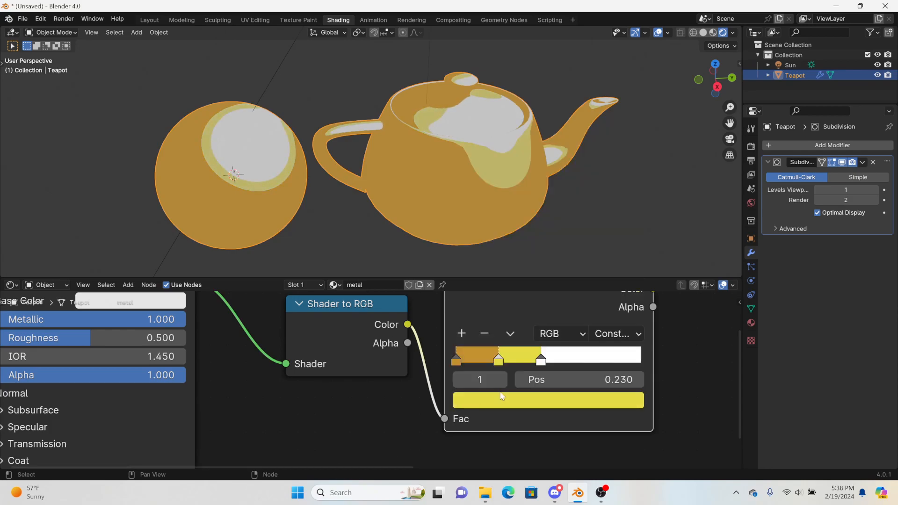
- Try a pale lavender with hue 0.706 and saturation 0.455 on the Color Ramp's last stop
{"action": "left_click", "coordinate": [542, 362]}
{"action": "left_click", "coordinate": [532, 401]}
{"action": "left_click_drag", "start_coordinate": [476, 239], "coordinate": [556, 201]}
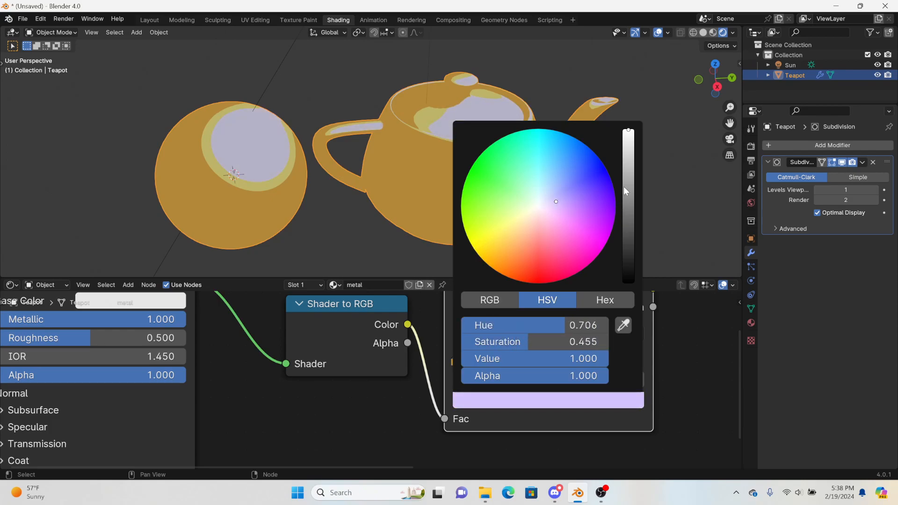
{"action": "key", "text": "ctrl+z"}
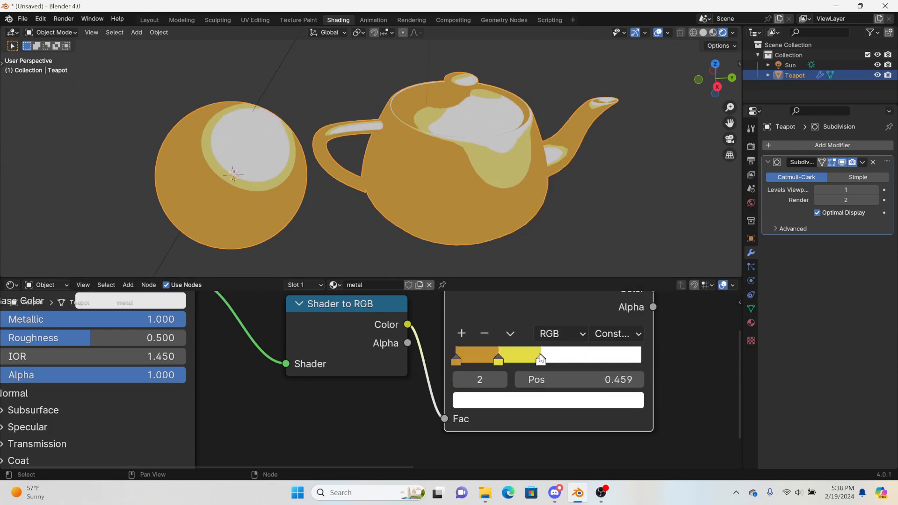
- Move the white stop to the Color Ramp's end and the middle stop to position 0.393, making its yellow more saturated
{"action": "left_click_drag", "start_coordinate": [623, 358], "coordinate": [659, 359]}
{"action": "left_click_drag", "start_coordinate": [499, 359], "coordinate": [528, 361]}
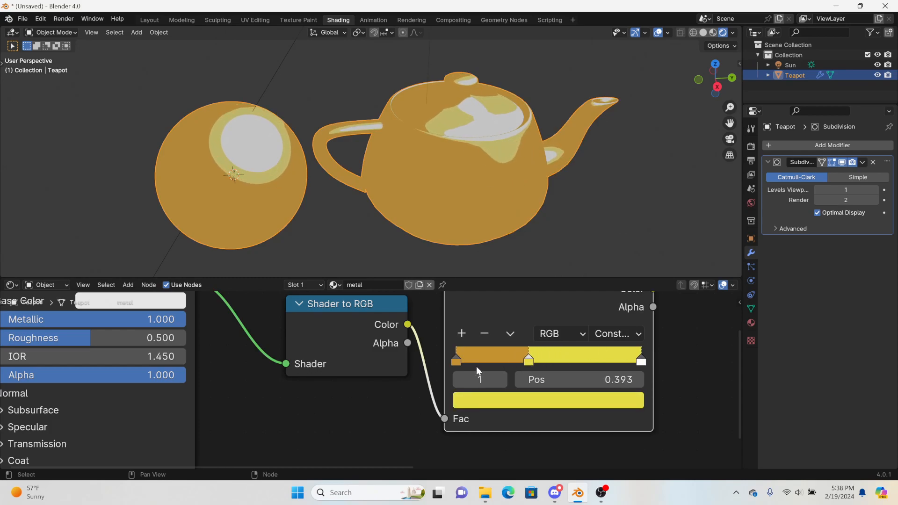
{"action": "left_click", "coordinate": [463, 400]}
{"action": "left_click_drag", "start_coordinate": [489, 239], "coordinate": [479, 242]}
- Sample the middle stop's yellow into the Color Ramp's first stop and shift it to a golden orange
{"action": "left_click", "coordinate": [457, 361]}
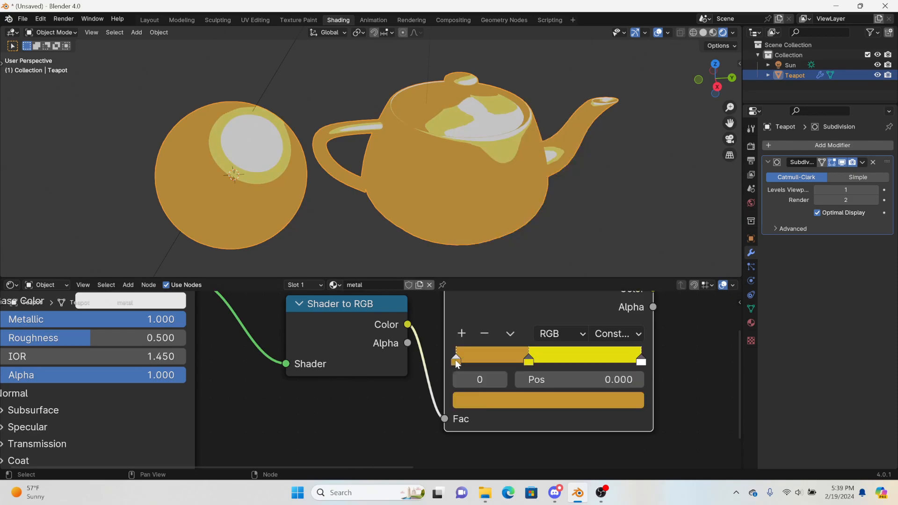
{"action": "left_click", "coordinate": [484, 402]}
{"action": "left_click", "coordinate": [624, 323]}
{"action": "left_click", "coordinate": [565, 358]}
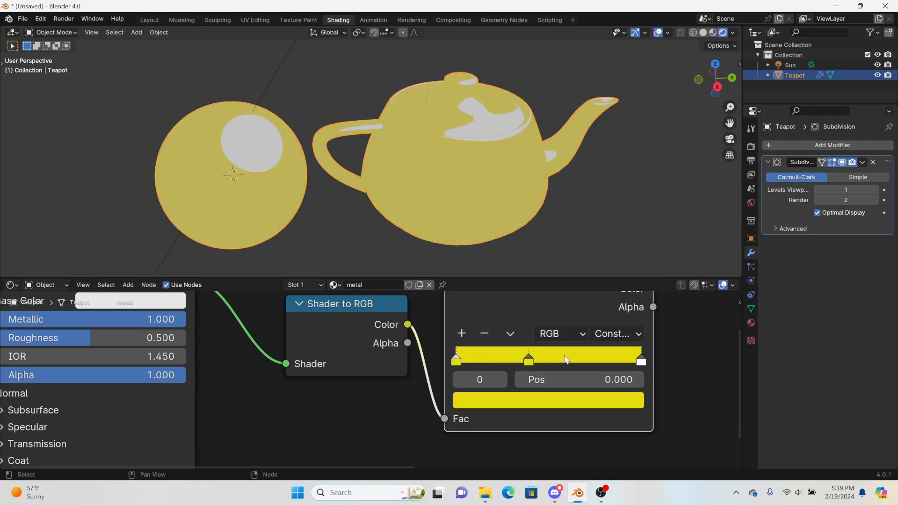
{"action": "left_click", "coordinate": [514, 401]}
{"action": "left_click_drag", "start_coordinate": [500, 253], "coordinate": [484, 261]}
- Move the Color Ramp's white stop to position 0.849
{"action": "middle_click_drag", "start_coordinate": [447, 196], "coordinate": [456, 180]}
{"action": "scroll", "coordinate": [451, 407], "scroll_direction": "down", "scroll_amount": 1}
{"action": "scroll", "coordinate": [450, 408], "scroll_direction": "down", "scroll_amount": 3}
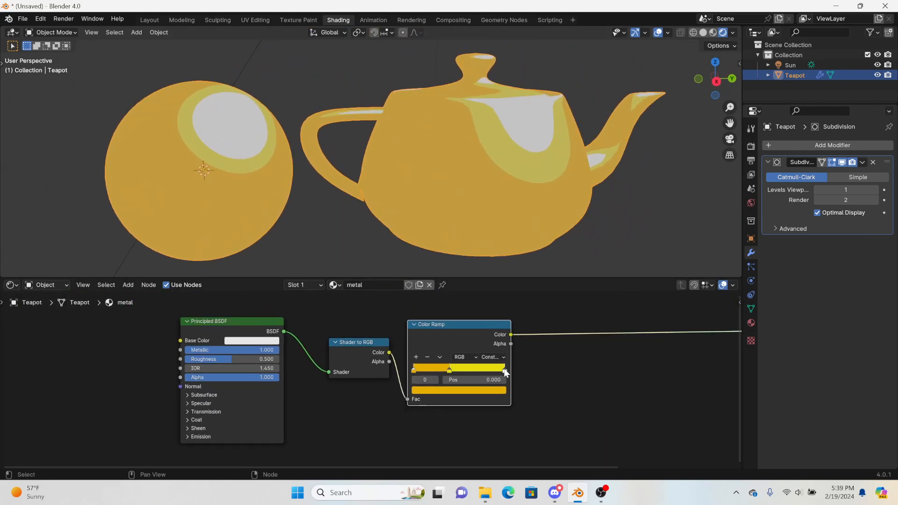
{"action": "left_click_drag", "start_coordinate": [505, 372], "coordinate": [491, 371]}
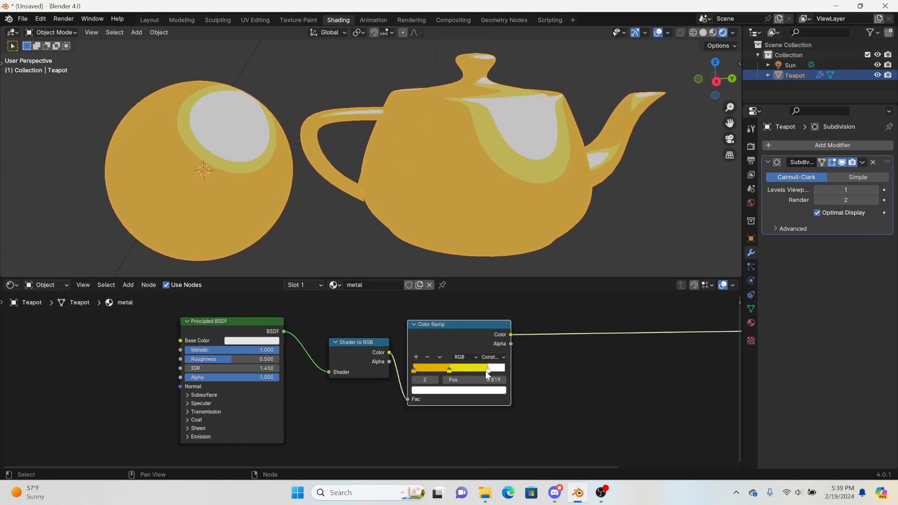
- Move the Principled BSDF node closer to the Shader to RGB node
{"action": "left_click", "coordinate": [276, 395]}
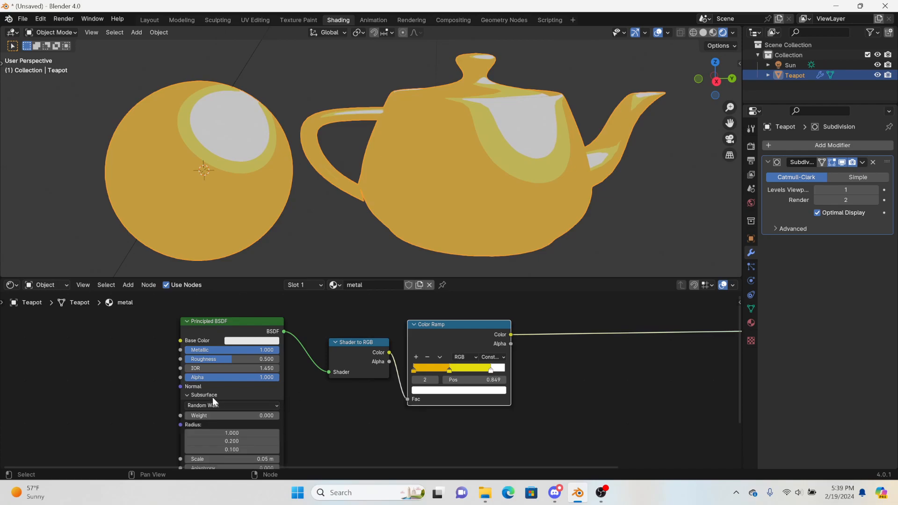
{"action": "left_click", "coordinate": [188, 395]}
{"action": "left_click_drag", "start_coordinate": [216, 340], "coordinate": [243, 343]}
- Make a separate copy of the metal material and delete all its nodes except the Material Output
{"action": "left_click", "coordinate": [420, 286]}
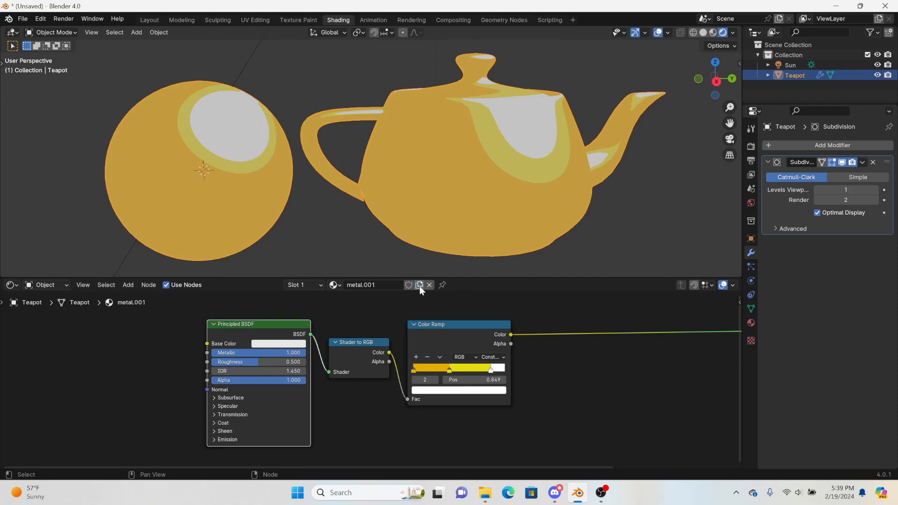
{"action": "scroll", "coordinate": [498, 353], "scroll_direction": "down", "scroll_amount": 2}
{"action": "middle_click_drag", "start_coordinate": [468, 391], "coordinate": [440, 390]}
{"action": "left_click_drag", "start_coordinate": [479, 427], "coordinate": [185, 327]}
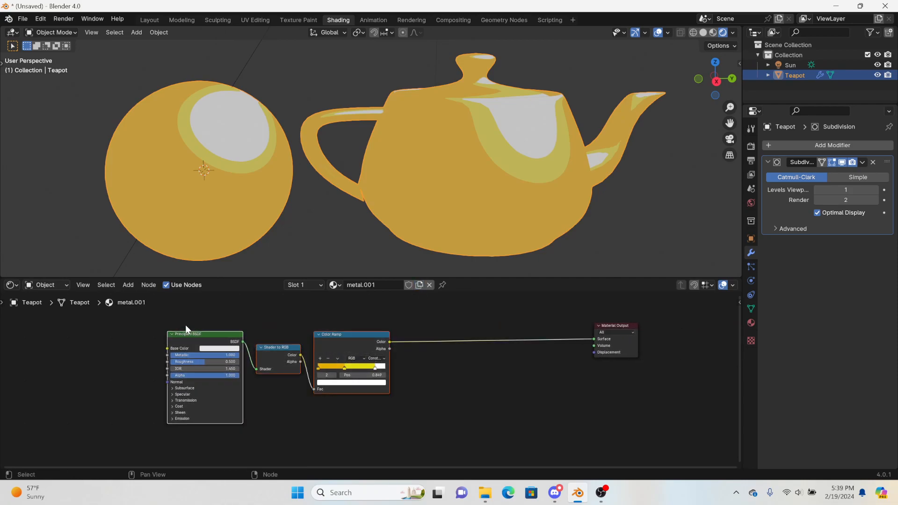
{"action": "key", "text": "x"}
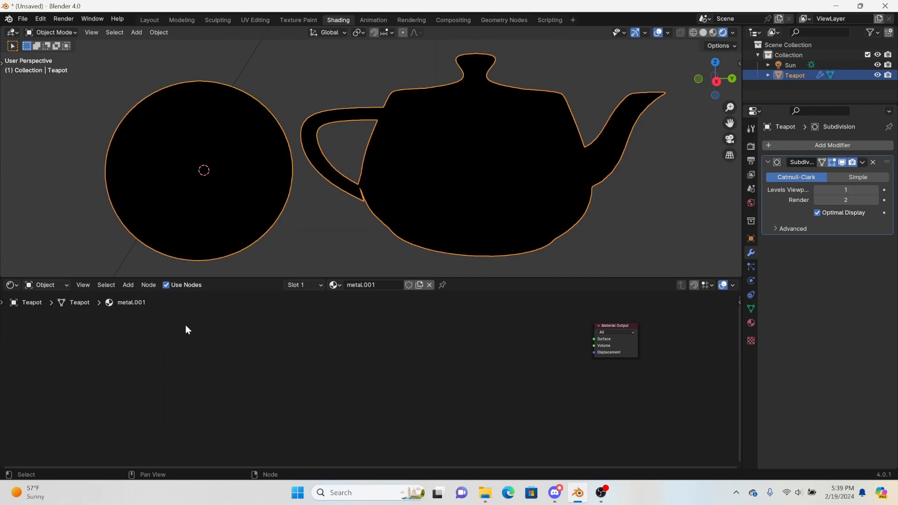
- Add a Fresnel node to the emptied material, well ahead of the Material Output
{"action": "scroll", "coordinate": [405, 341], "scroll_direction": "up", "scroll_amount": 2}
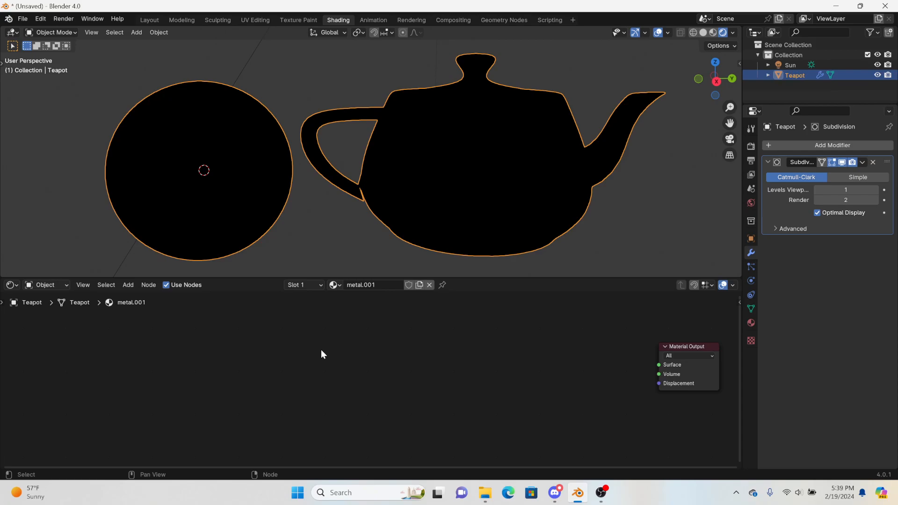
{"action": "right_click", "coordinate": [326, 336]}
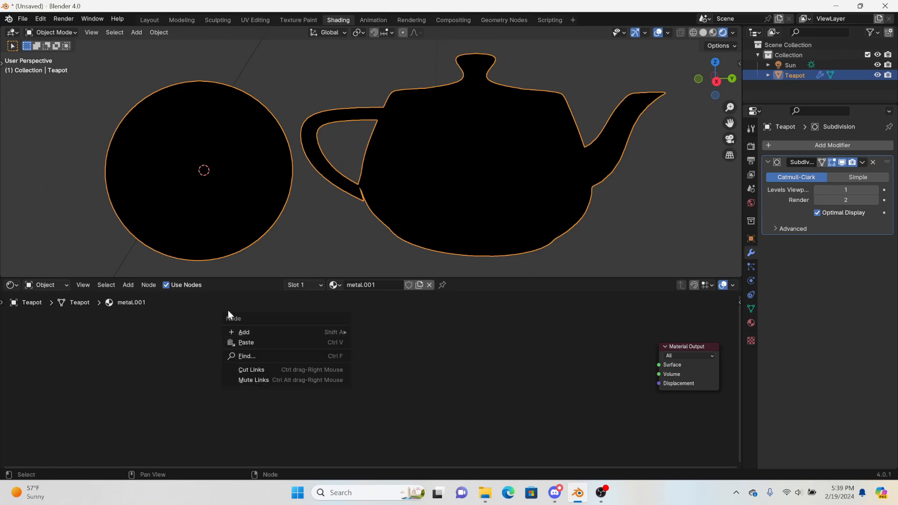
{"action": "key", "text": "shift+a"}
{"action": "left_click", "coordinate": [325, 340]}
{"action": "type", "text": "fre"}
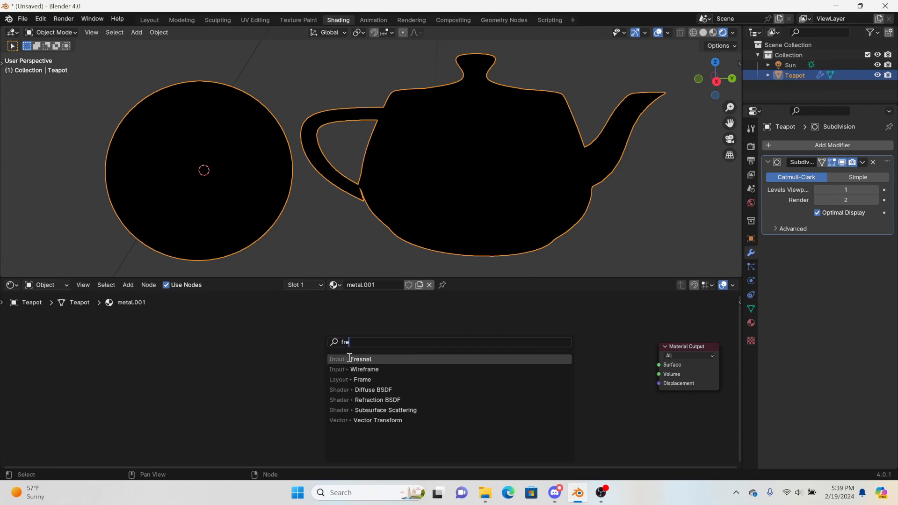
{"action": "left_click", "coordinate": [356, 359]}
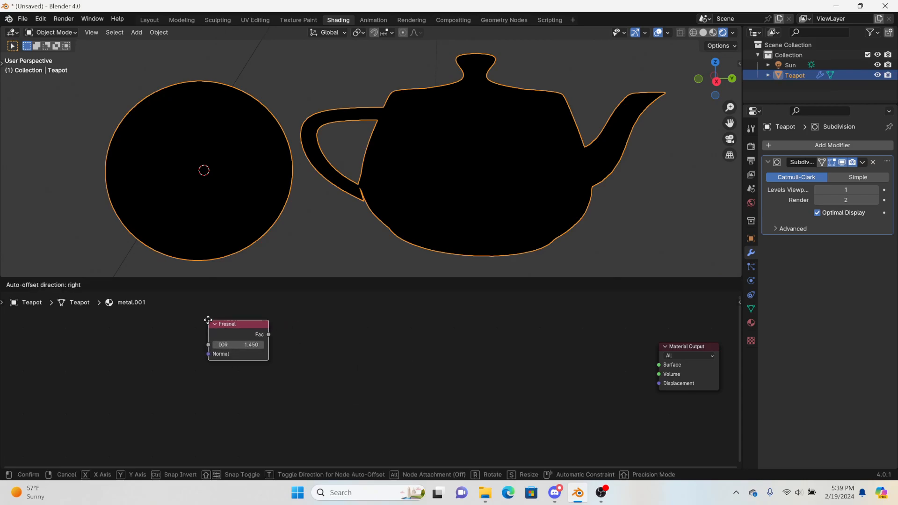
{"action": "left_click", "coordinate": [208, 320]}
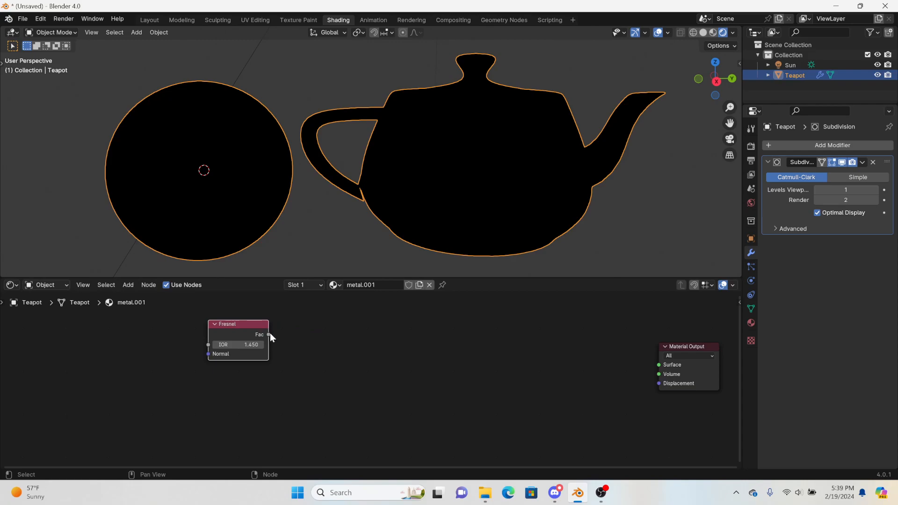
- Feed the Fresnel factor into a new Color Ramp and the ramp's color into a new Mix Shader's factor
{"action": "left_click_drag", "start_coordinate": [269, 334], "coordinate": [345, 342]}
{"action": "type", "text": "color"}
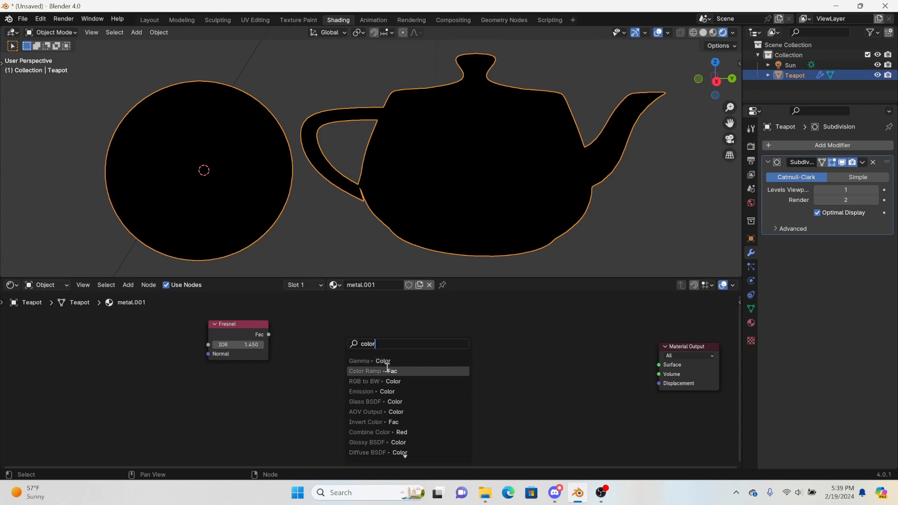
{"action": "left_click", "coordinate": [387, 371]}
{"action": "left_click_drag", "start_coordinate": [435, 321], "coordinate": [526, 349]}
{"action": "type", "text": "mi"}
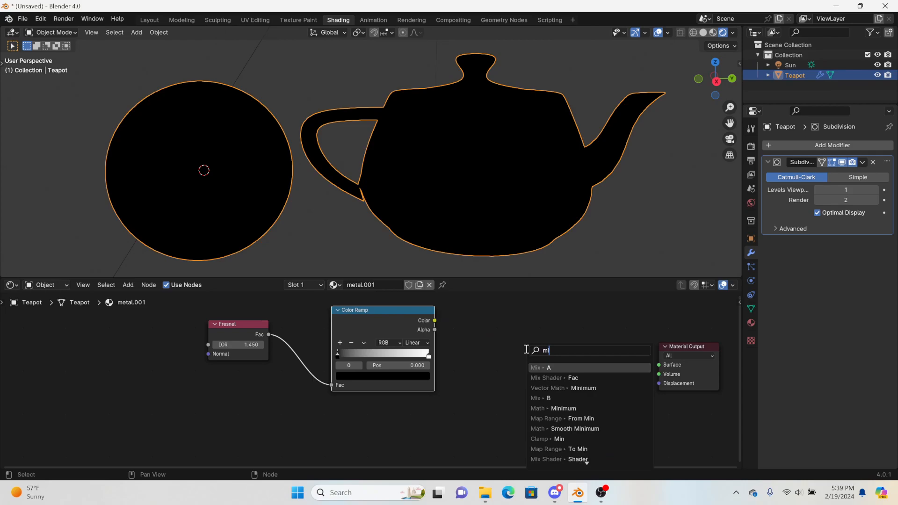
{"action": "left_click", "coordinate": [552, 378]}
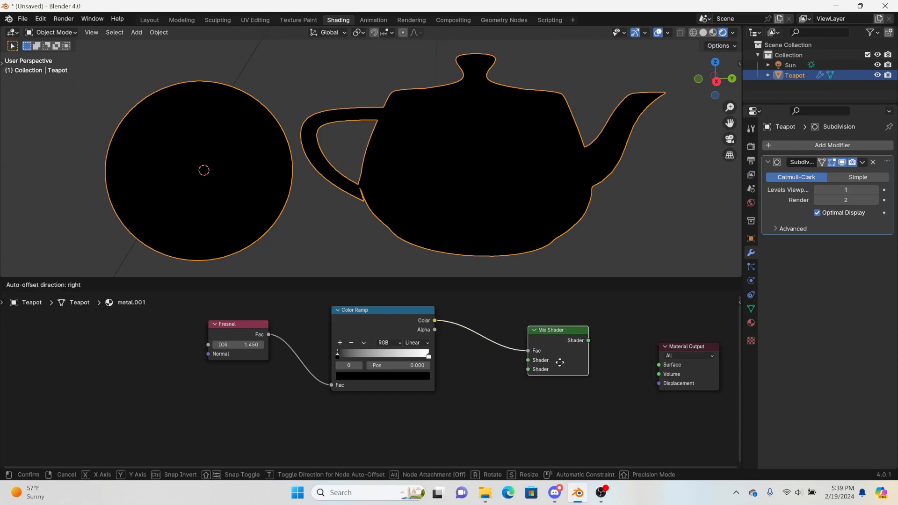
{"action": "left_click", "coordinate": [539, 370]}
- Add an Emission shader connected to the Mix Shader's first shader input
{"action": "left_click_drag", "start_coordinate": [530, 362], "coordinate": [521, 368]}
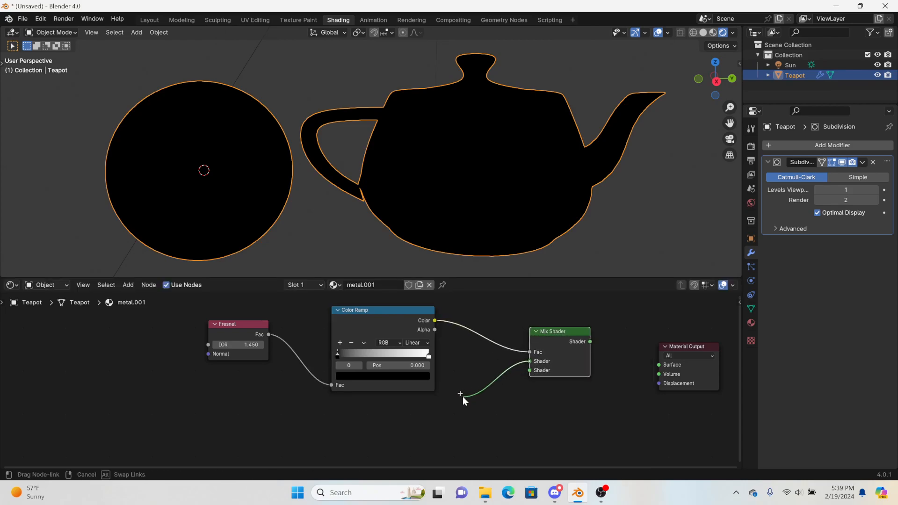
{"action": "left_click_drag", "start_coordinate": [462, 397], "coordinate": [463, 397]}
{"action": "type", "text": "di"}
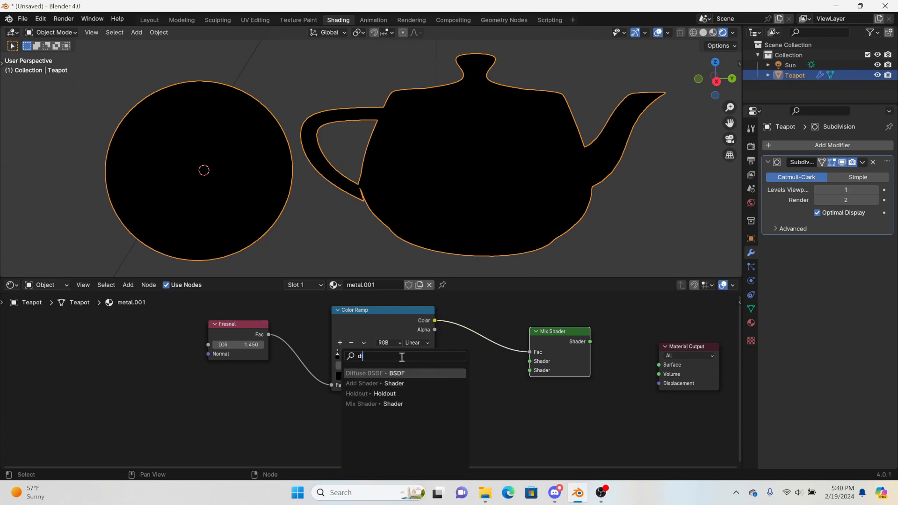
{"action": "key", "text": "BackSpace"}
{"action": "key", "text": "BackSpace"}
{"action": "type", "text": "emi"}
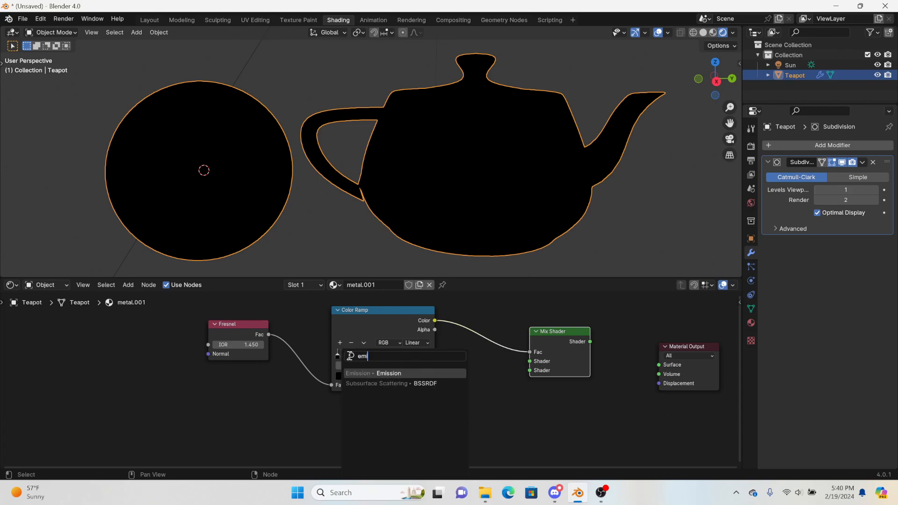
{"action": "left_click", "coordinate": [380, 372]}
{"action": "left_click", "coordinate": [389, 383]}
- Add a Transparent BSDF connected to the Mix Shader's second shader input
{"action": "left_click_drag", "start_coordinate": [527, 371], "coordinate": [505, 447]}
{"action": "type", "text": "tra"}
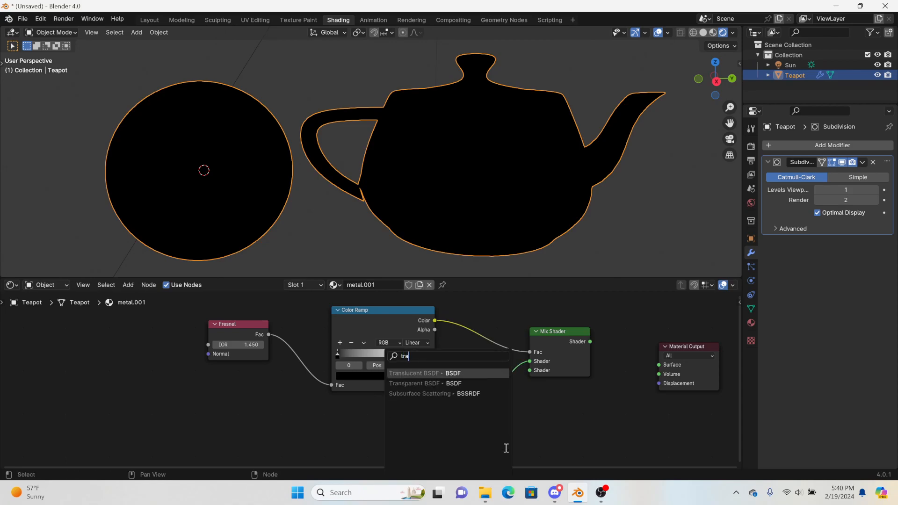
{"action": "left_click", "coordinate": [448, 384]}
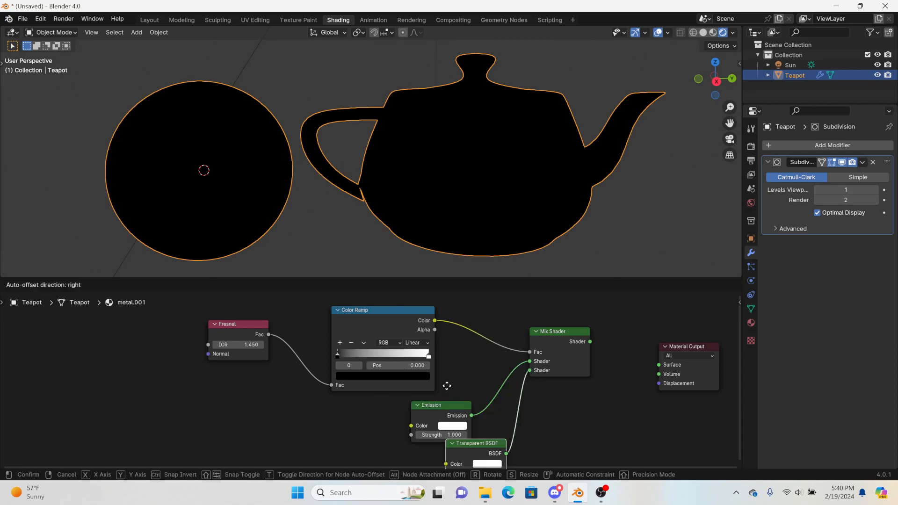
{"action": "left_click", "coordinate": [412, 397]}
- Tidy the node layout and connect the Mix Shader to the Material Output's surface
{"action": "left_click_drag", "start_coordinate": [240, 324], "coordinate": [267, 325]}
{"action": "mouse_move", "coordinate": [348, 312]}
{"action": "left_mouse_down"}
{"action": "mouse_move", "coordinate": [334, 320]}
{"action": "mouse_move", "coordinate": [335, 310]}
{"action": "left_mouse_up"}
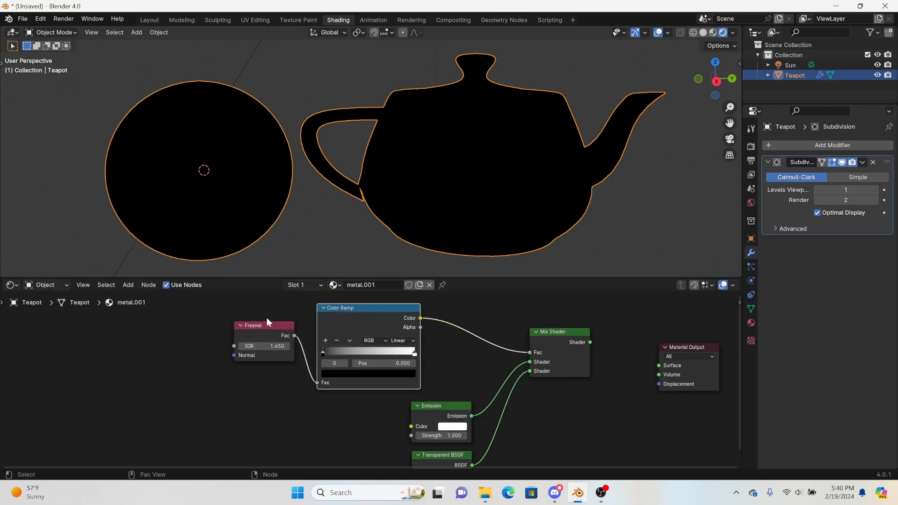
{"action": "left_click_drag", "start_coordinate": [445, 411], "coordinate": [444, 405]}
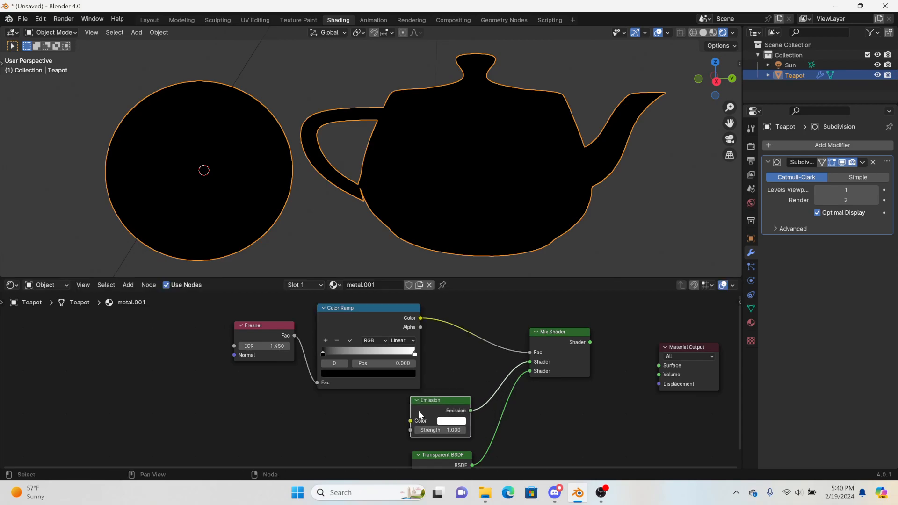
{"action": "middle_click_drag", "start_coordinate": [524, 429], "coordinate": [516, 392]}
{"action": "left_click_drag", "start_coordinate": [430, 426], "coordinate": [430, 415]}
{"action": "mouse_move", "coordinate": [589, 303]}
{"action": "left_mouse_down"}
{"action": "mouse_move", "coordinate": [625, 324]}
{"action": "mouse_move", "coordinate": [658, 327]}
{"action": "left_mouse_up"}
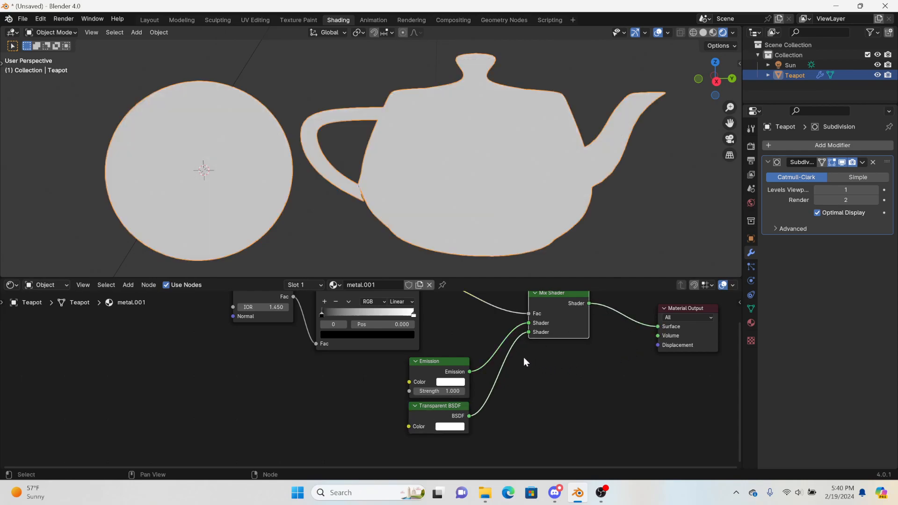
- Reverse the Color Ramp's stops, placing the white stop at position 0.215 and the black stop beyond it
{"action": "middle_click_drag", "start_coordinate": [418, 350], "coordinate": [427, 413]}
{"action": "scroll", "coordinate": [427, 413], "scroll_direction": "up", "scroll_amount": 3}
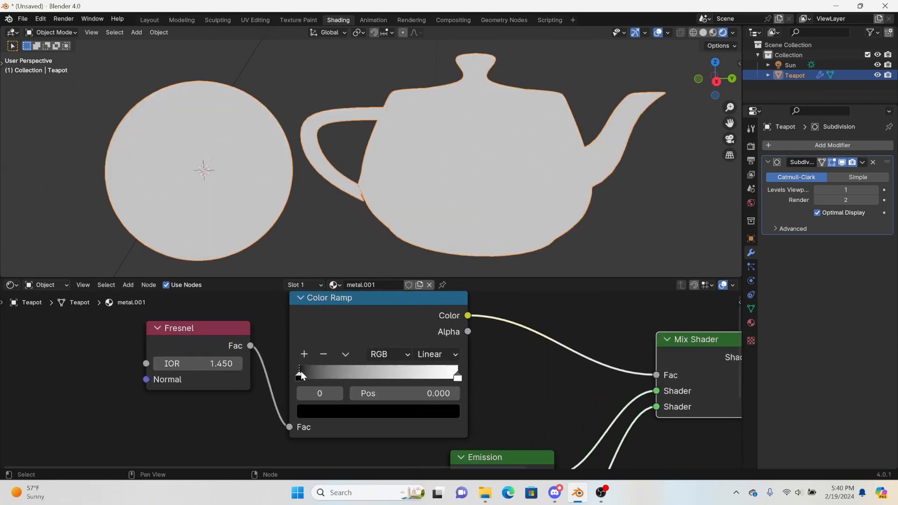
{"action": "left_click_drag", "start_coordinate": [301, 372], "coordinate": [358, 377]}
{"action": "mouse_move", "coordinate": [456, 380]}
{"action": "left_mouse_down"}
{"action": "mouse_move", "coordinate": [293, 379]}
{"action": "mouse_move", "coordinate": [344, 374]}
{"action": "mouse_move", "coordinate": [333, 374]}
{"action": "left_mouse_up"}
{"action": "mouse_move", "coordinate": [283, 235]}
{"action": "middle_mouse_down"}
{"action": "mouse_move", "coordinate": [345, 222]}
{"action": "mouse_move", "coordinate": [391, 235]}
{"action": "mouse_move", "coordinate": [393, 262]}
{"action": "mouse_move", "coordinate": [296, 257]}
{"action": "mouse_move", "coordinate": [276, 88]}
{"action": "mouse_move", "coordinate": [292, 236]}
{"action": "middle_mouse_up"}
{"action": "scroll", "coordinate": [240, 168], "scroll_direction": "up", "scroll_amount": 8}
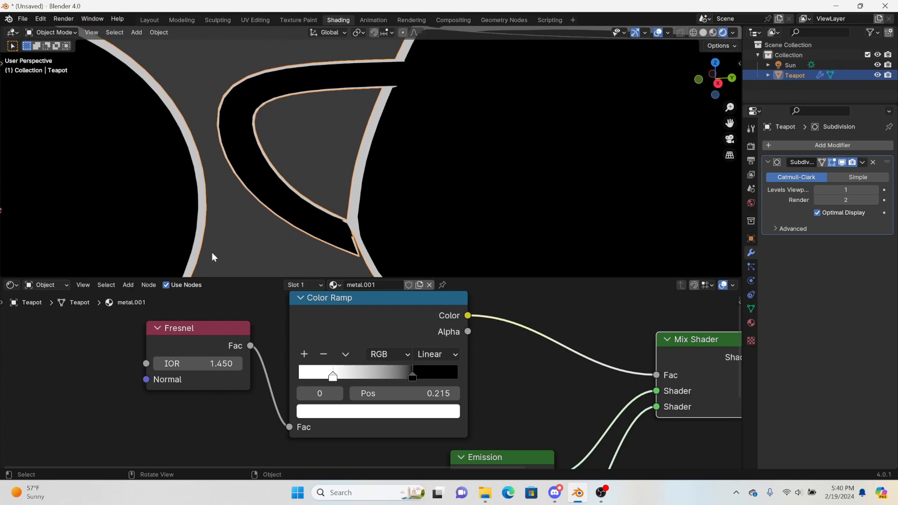
- Insert a Math node set to Power between the Fresnel node and the Color Ramp
{"action": "middle_click_drag", "start_coordinate": [262, 318], "coordinate": [481, 334]}
{"action": "left_click_drag", "start_coordinate": [448, 343], "coordinate": [159, 341]}
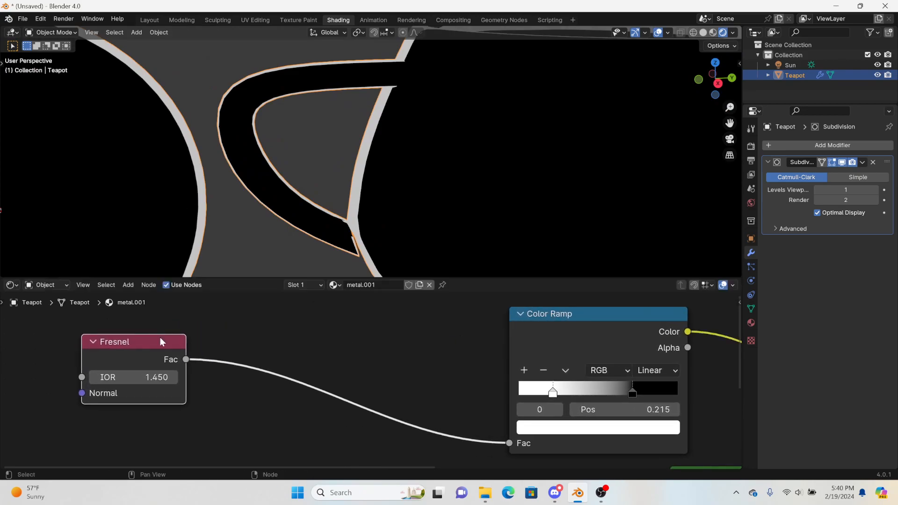
{"action": "key", "text": "shift+a"}
{"action": "left_click", "coordinate": [307, 343]}
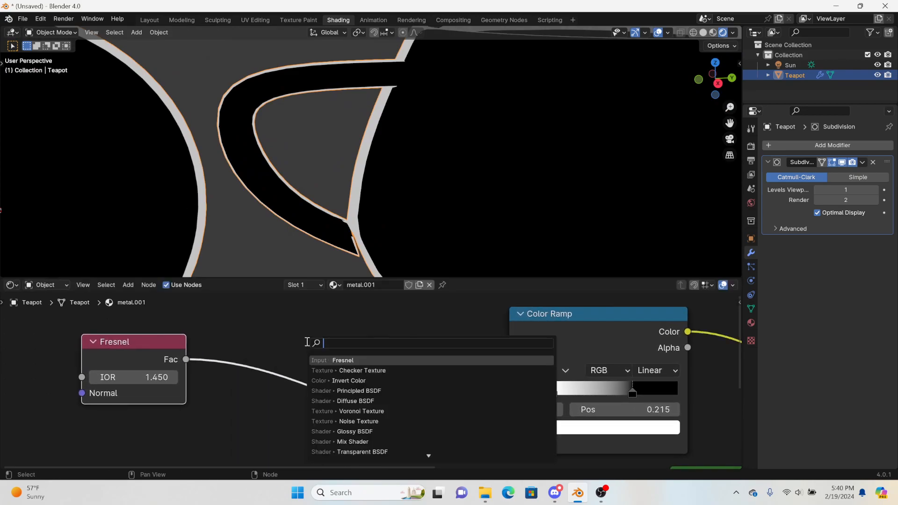
{"action": "type", "text": "add"}
{"action": "key", "text": "Return"}
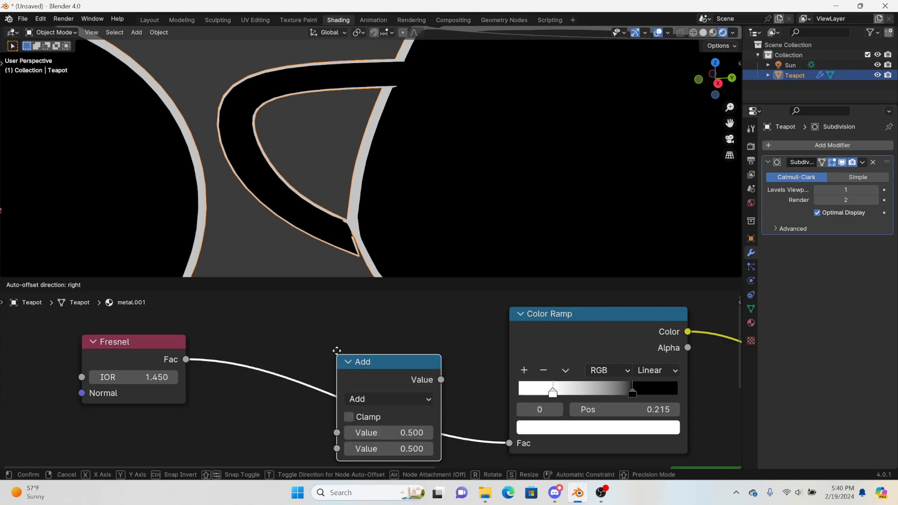
{"action": "left_click", "coordinate": [324, 332]}
{"action": "left_click", "coordinate": [372, 370]}
{"action": "left_click", "coordinate": [360, 273]}
{"action": "left_click_drag", "start_coordinate": [365, 352], "coordinate": [333, 435]}
{"action": "middle_click_drag", "start_coordinate": [398, 425], "coordinate": [397, 331]}
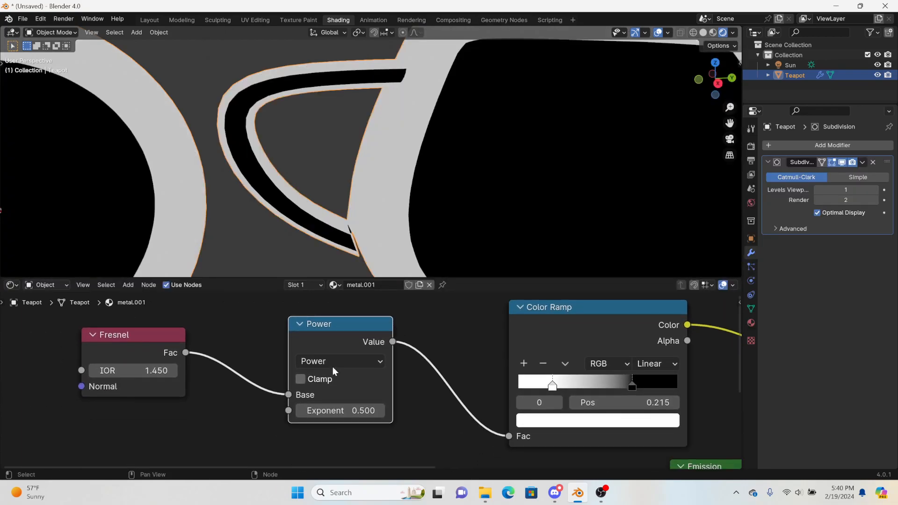
- Set the Power node's exponent to 1 and move the Color Ramp's white stop to position 0.202
{"action": "scroll", "coordinate": [227, 222], "scroll_direction": "down", "scroll_amount": 5}
{"action": "mouse_move", "coordinate": [341, 411]}
{"action": "left_mouse_down"}
{"action": "mouse_move", "coordinate": [361, 410]}
{"action": "mouse_move", "coordinate": [338, 412]}
{"action": "left_mouse_up"}
{"action": "left_click", "coordinate": [338, 412]}
{"action": "type", "text": "1"}
{"action": "key", "text": "Return"}
{"action": "middle_click_drag", "start_coordinate": [540, 373], "coordinate": [373, 357]}
{"action": "mouse_move", "coordinate": [384, 370]}
{"action": "left_mouse_down"}
{"action": "mouse_move", "coordinate": [360, 373]}
{"action": "mouse_move", "coordinate": [388, 368]}
{"action": "left_mouse_up"}
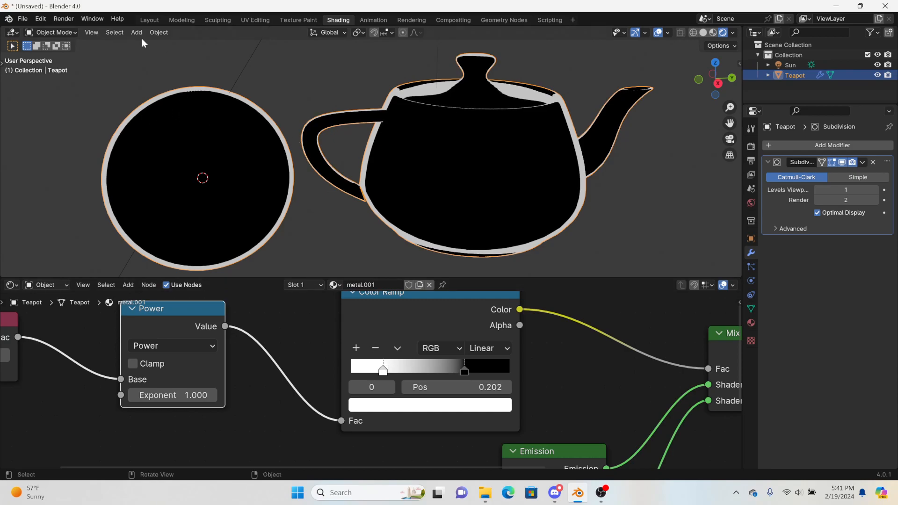
- Examine the rim effect on the sphere and teapot from several angles, along with the node chain through to the output
{"action": "scroll", "coordinate": [334, 215], "scroll_direction": "down", "scroll_amount": 4}
{"action": "middle_click_drag", "start_coordinate": [536, 226], "coordinate": [510, 204]}
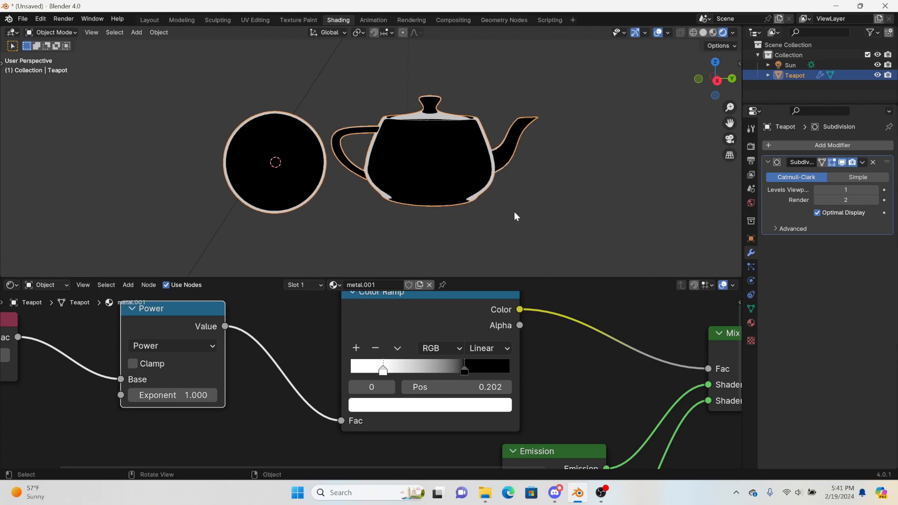
{"action": "middle_click_drag", "start_coordinate": [580, 374], "coordinate": [414, 284]}
{"action": "middle_click_drag", "start_coordinate": [309, 134], "coordinate": [452, 180]}
{"action": "middle_click_drag", "start_coordinate": [512, 389], "coordinate": [358, 420]}
{"action": "scroll", "coordinate": [358, 420], "scroll_direction": "down", "scroll_amount": 3}
{"action": "scroll", "coordinate": [358, 419], "scroll_direction": "down", "scroll_amount": 1}
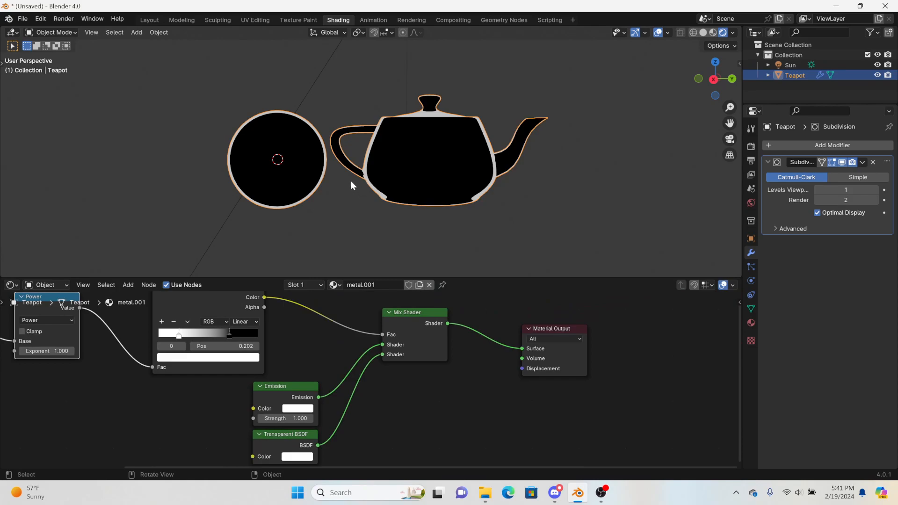
{"action": "scroll", "coordinate": [396, 163], "scroll_direction": "up", "scroll_amount": 5}
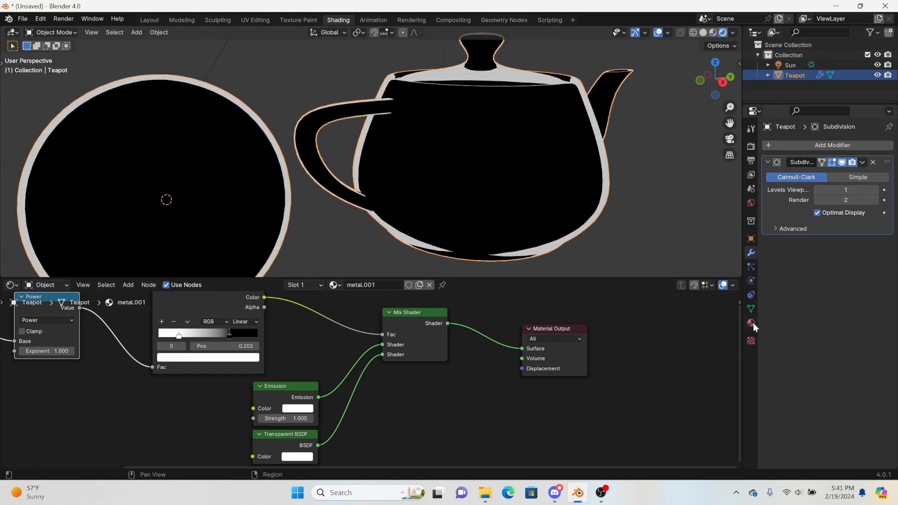
- Set the material's blend mode to Alpha Blend and enable Backface Culling
{"action": "left_click", "coordinate": [752, 323]}
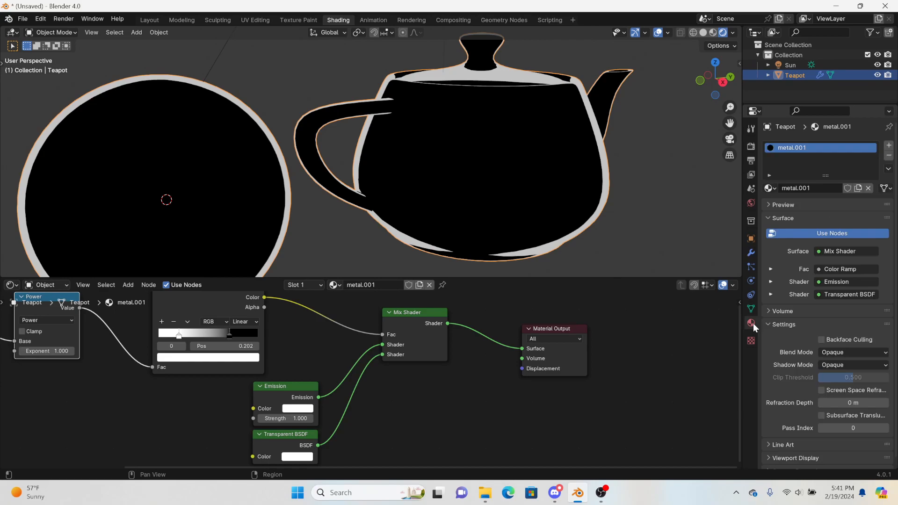
{"action": "left_click", "coordinate": [821, 352]}
{"action": "left_click", "coordinate": [835, 397]}
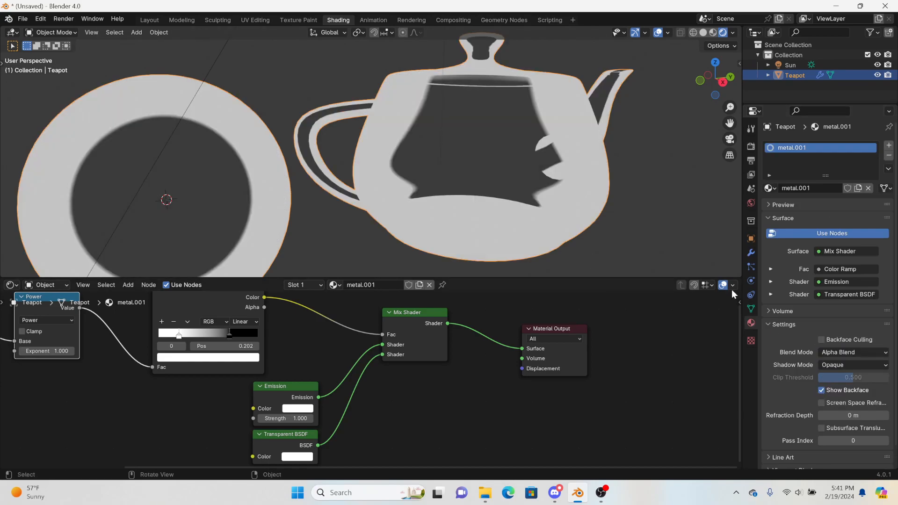
{"action": "left_click", "coordinate": [821, 340]}
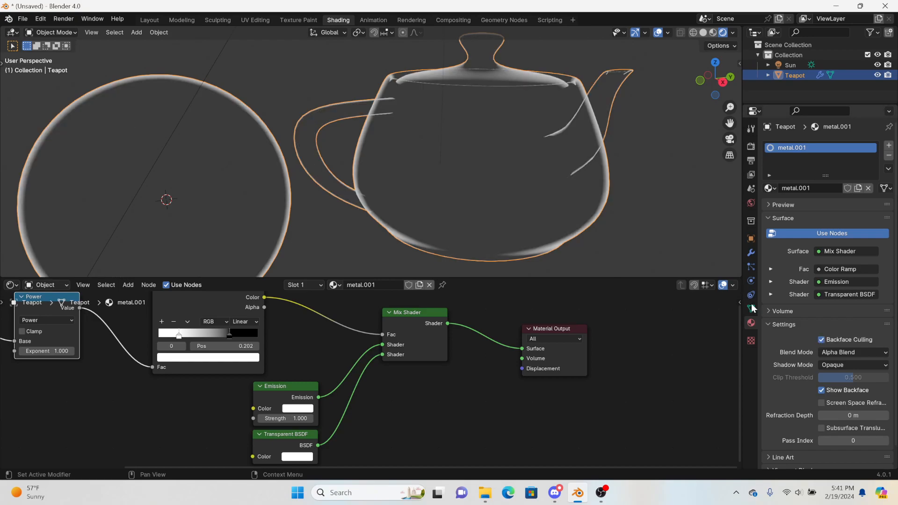
- Set the Fresnel Color Ramp's interpolation to Constant and move its black stop to position 0.287
{"action": "mouse_move", "coordinate": [403, 213]}
{"action": "middle_mouse_down"}
{"action": "mouse_move", "coordinate": [290, 199]}
{"action": "mouse_move", "coordinate": [394, 211]}
{"action": "middle_mouse_up"}
{"action": "middle_click_drag", "start_coordinate": [179, 348], "coordinate": [348, 353]}
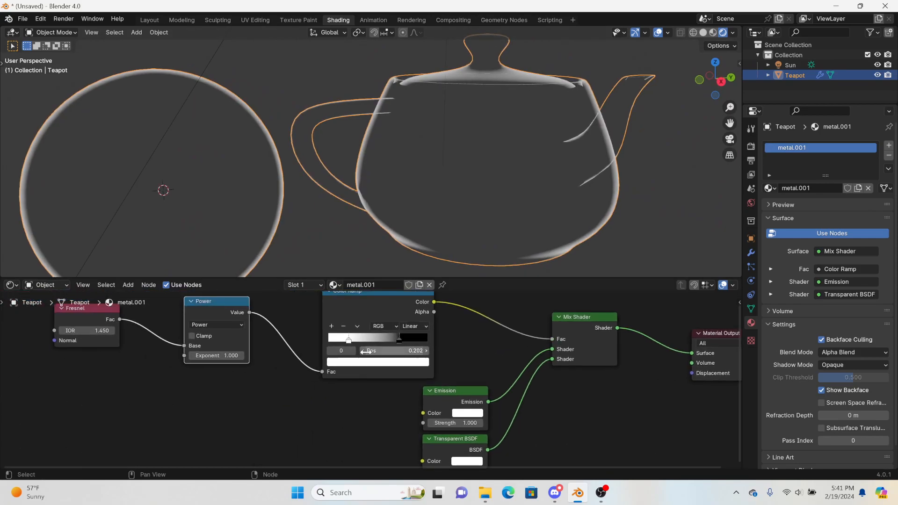
{"action": "scroll", "coordinate": [421, 358], "scroll_direction": "up", "scroll_amount": 3}
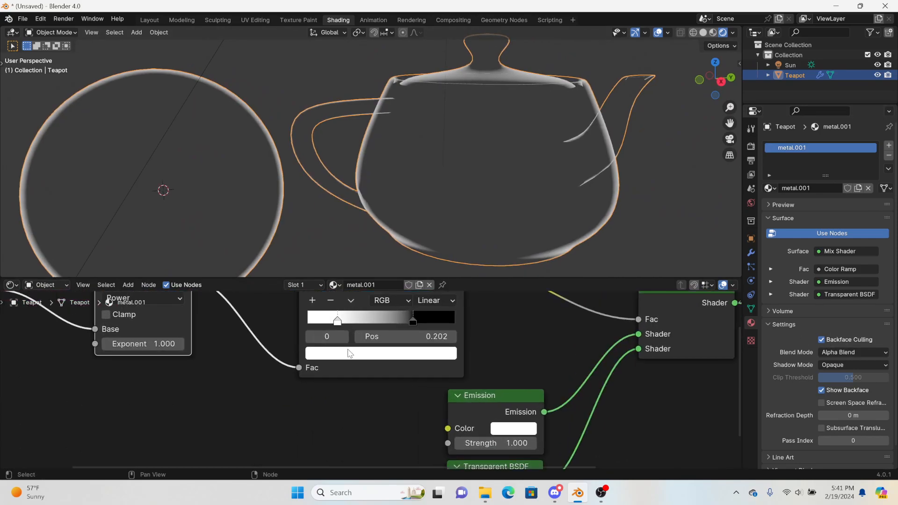
{"action": "left_click", "coordinate": [442, 342]}
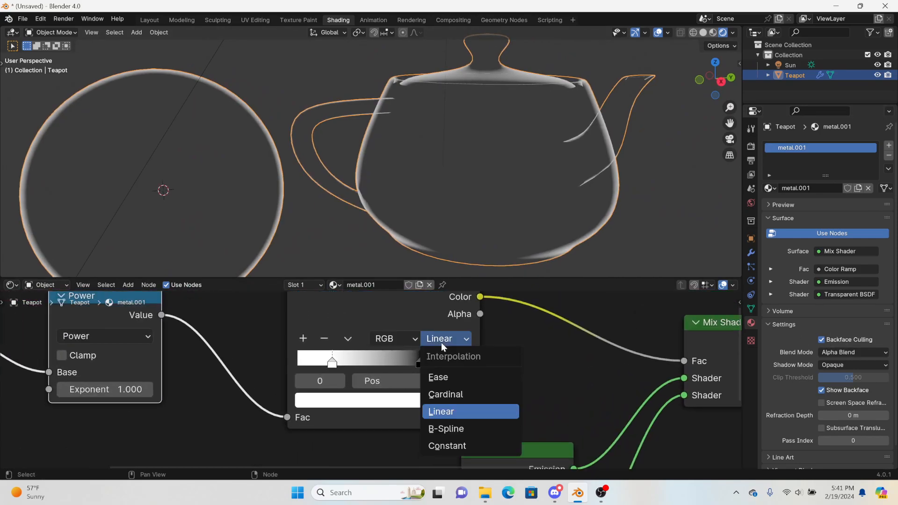
{"action": "left_click", "coordinate": [461, 445]}
{"action": "left_click_drag", "start_coordinate": [420, 358], "coordinate": [343, 367]}
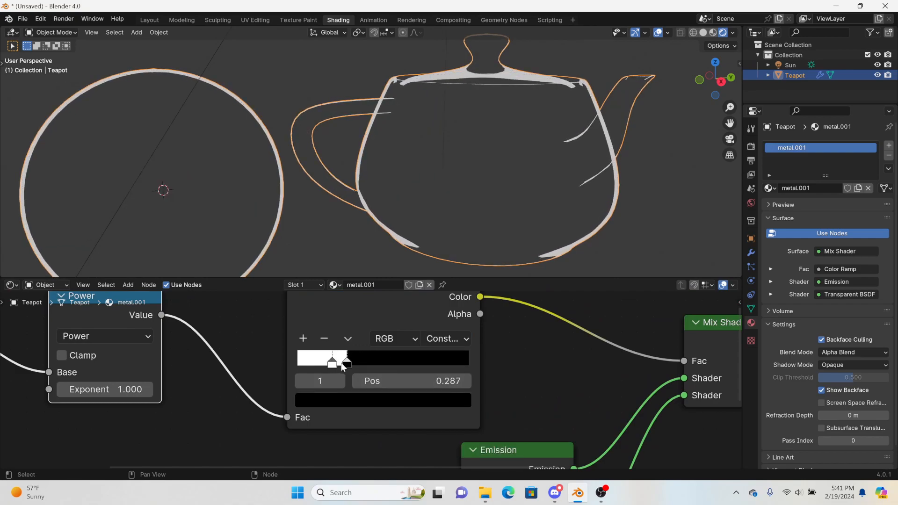
{"action": "middle_click_drag", "start_coordinate": [423, 198], "coordinate": [435, 183]}
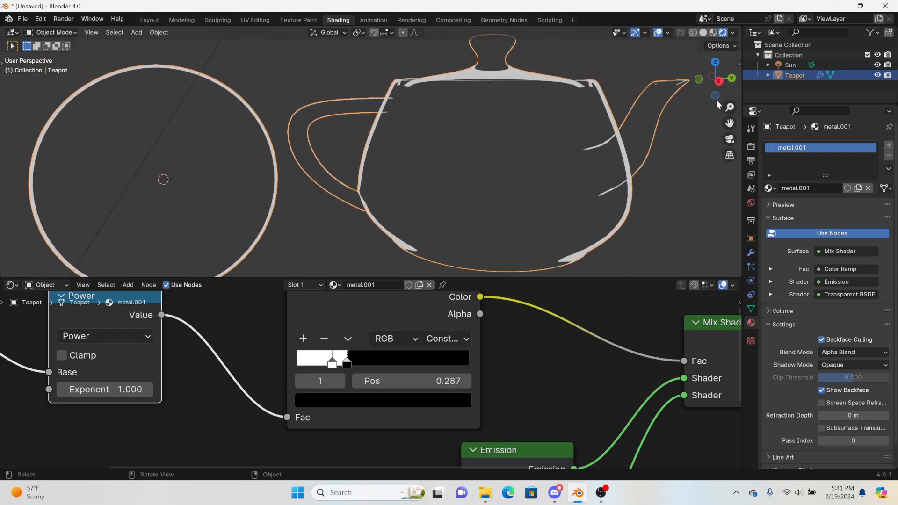
- Add a Diffuse BSDF node in the free space above the Fresnel and Power nodes
{"action": "left_click", "coordinate": [719, 82]}
{"action": "scroll", "coordinate": [597, 120], "scroll_direction": "down", "scroll_amount": 5}
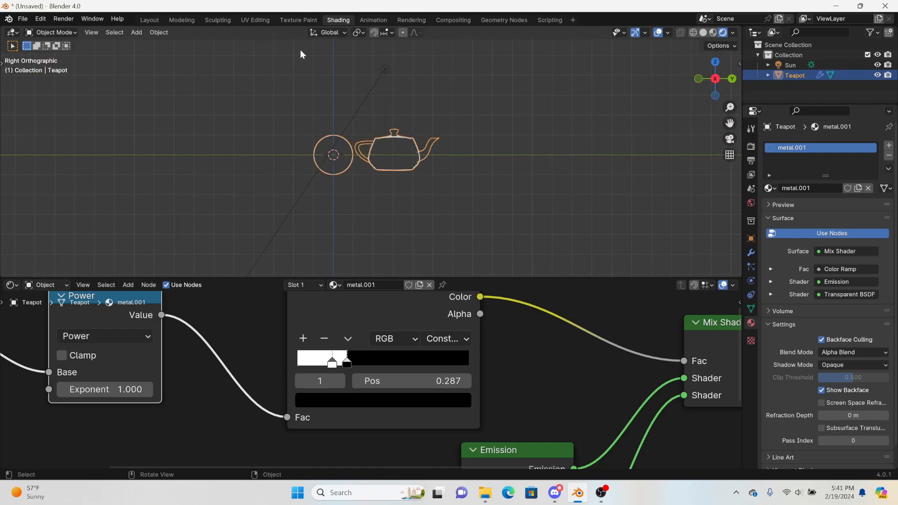
{"action": "scroll", "coordinate": [467, 296], "scroll_direction": "down", "scroll_amount": 5}
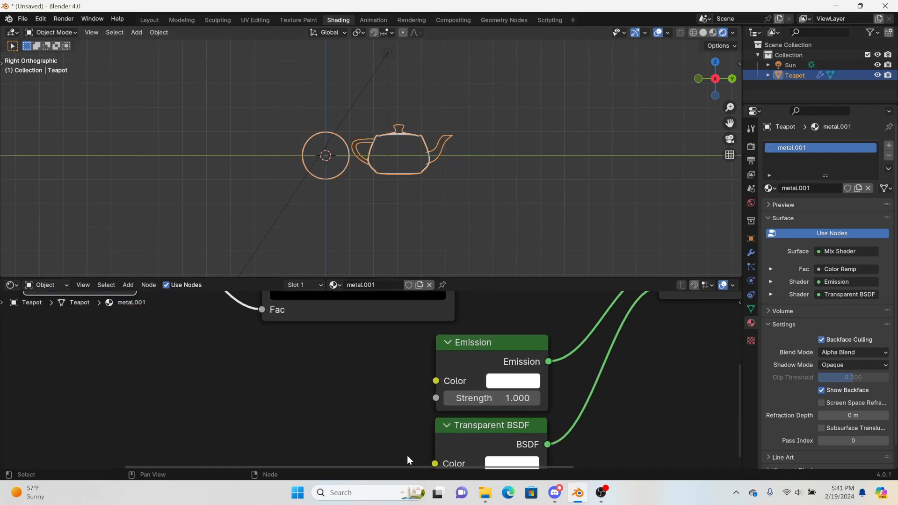
{"action": "key", "text": "shift+a"}
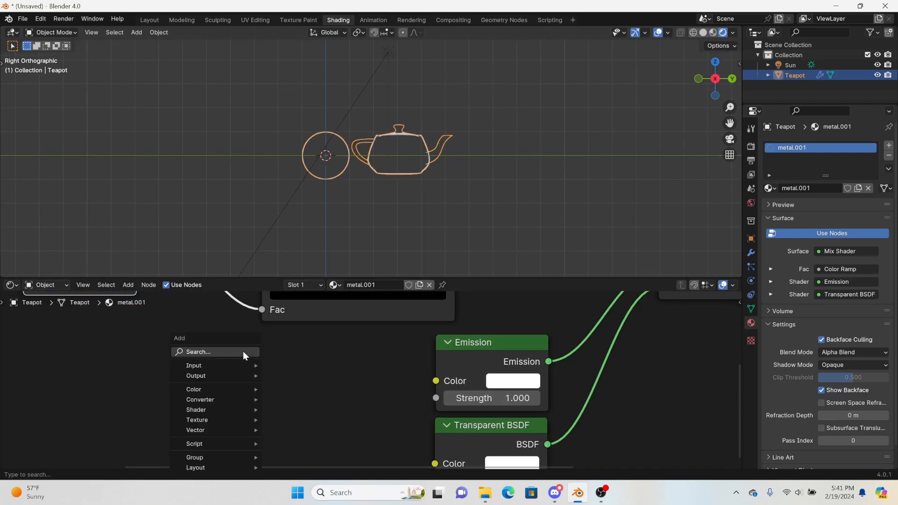
{"action": "type", "text": "dif"}
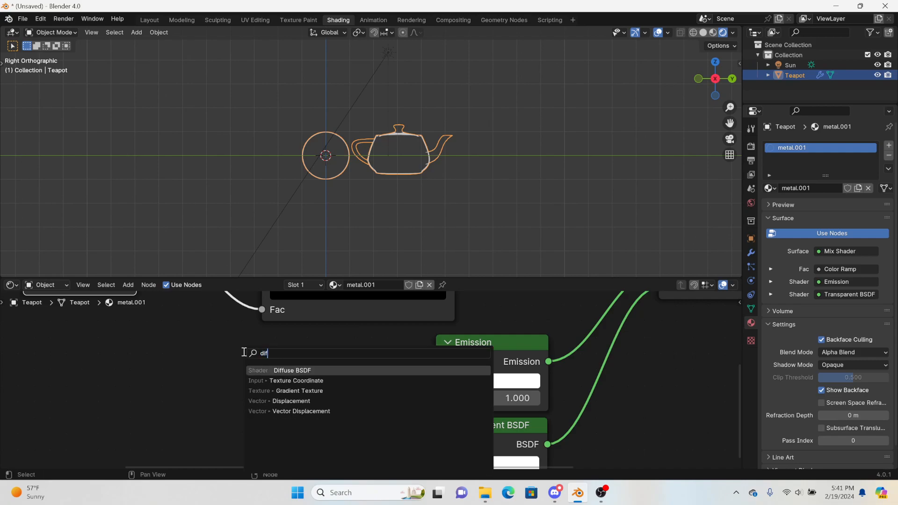
{"action": "left_click", "coordinate": [258, 371]}
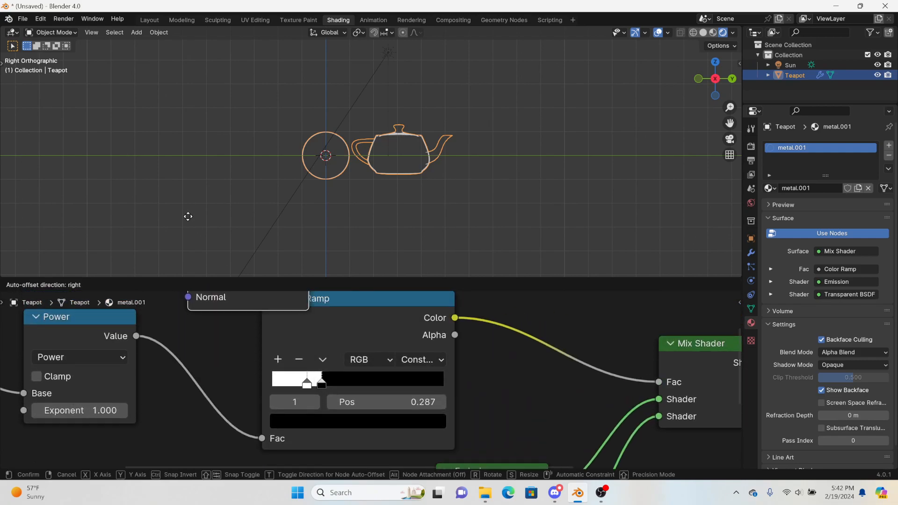
{"action": "left_click", "coordinate": [100, 331]}
{"action": "scroll", "coordinate": [305, 409], "scroll_direction": "down", "scroll_amount": 2}
{"action": "middle_click_drag", "start_coordinate": [305, 409], "coordinate": [304, 357]}
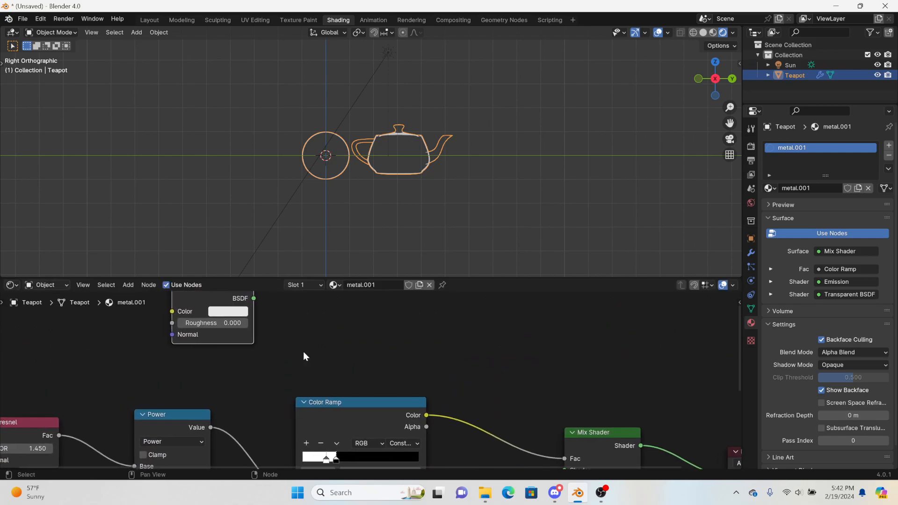
- Chain a Shader to RGB node and a second Color Ramp onto the Diffuse BSDF's output
{"action": "left_click_drag", "start_coordinate": [210, 305], "coordinate": [287, 322]}
{"action": "type", "text": "sh"}
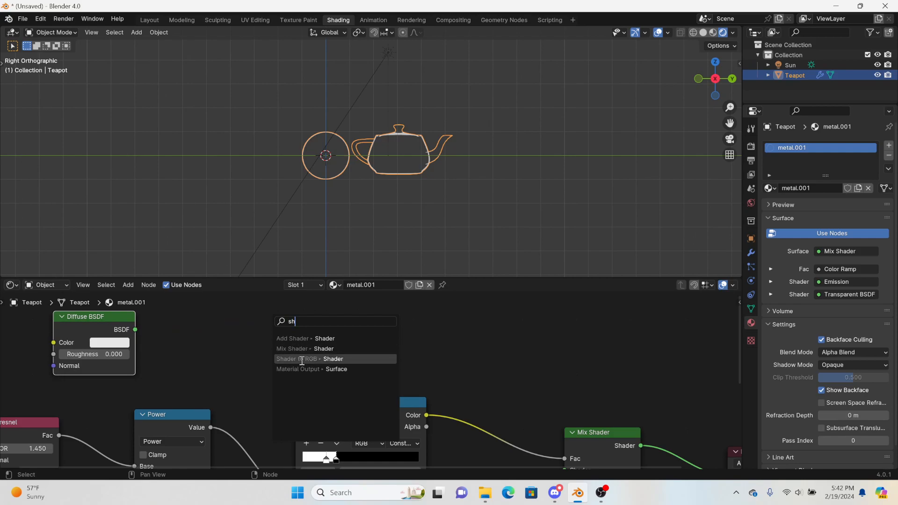
{"action": "left_click", "coordinate": [299, 359]}
{"action": "left_click", "coordinate": [268, 327]}
{"action": "left_click_drag", "start_coordinate": [258, 329], "coordinate": [378, 321]}
{"action": "type", "text": "color"}
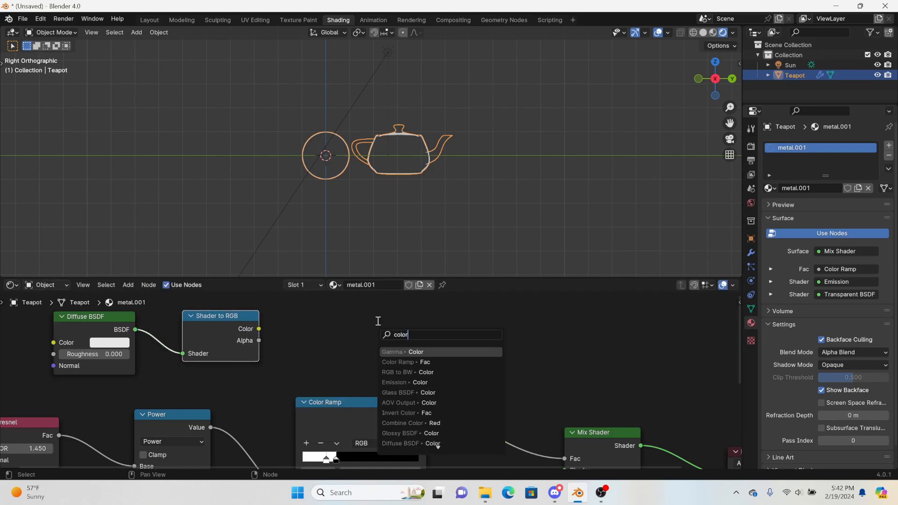
{"action": "left_click", "coordinate": [421, 362]}
- Replace the Diffuse BSDF with a Glossy BSDF node feeding the Shader to RGB node
{"action": "left_click", "coordinate": [113, 320]}
{"action": "key", "text": "x"}
{"action": "key", "text": "shift+a"}
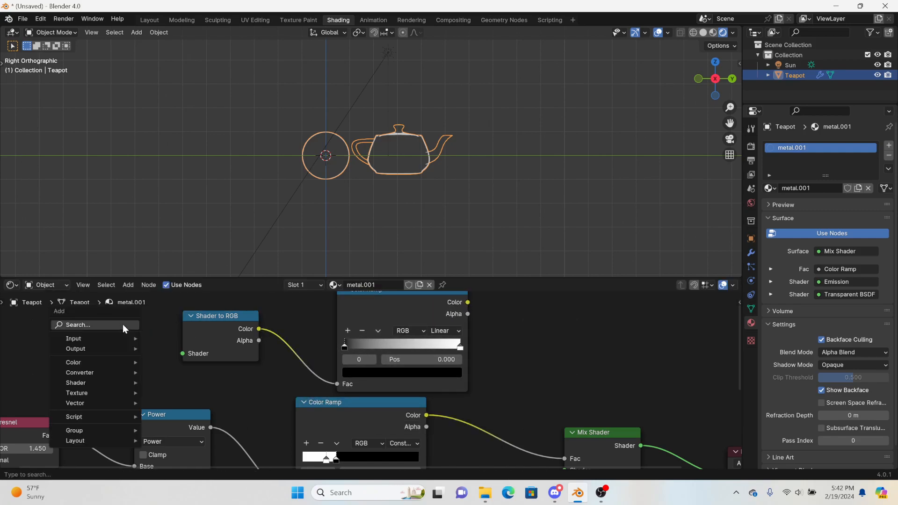
{"action": "type", "text": "glo"}
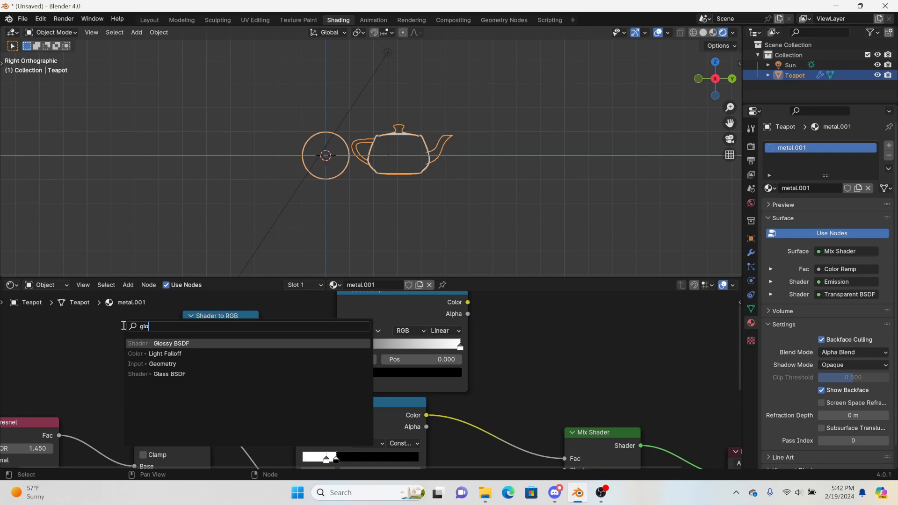
{"action": "left_click", "coordinate": [144, 343]}
{"action": "left_click", "coordinate": [113, 343]}
{"action": "left_click_drag", "start_coordinate": [123, 350], "coordinate": [183, 436]}
{"action": "right_click", "coordinate": [428, 406]}
{"action": "left_click", "coordinate": [557, 408]}
- Preview the glossy Color Ramp by linking its Color output directly to the Material Output's Surface
{"action": "middle_click_drag", "start_coordinate": [558, 408], "coordinate": [279, 316]}
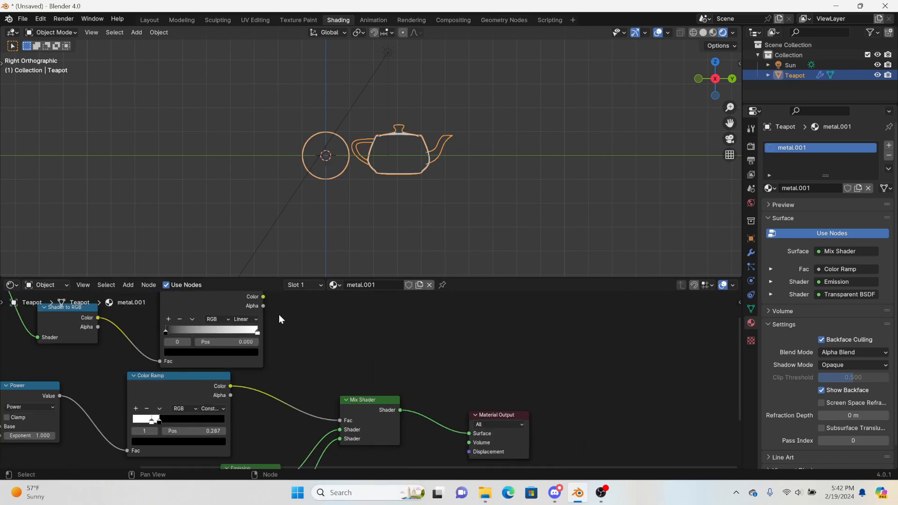
{"action": "mouse_move", "coordinate": [262, 299]}
{"action": "left_mouse_down"}
{"action": "mouse_move", "coordinate": [483, 426]}
{"action": "mouse_move", "coordinate": [470, 433]}
{"action": "left_mouse_up"}
{"action": "scroll", "coordinate": [358, 155], "scroll_direction": "up", "scroll_amount": 1}
{"action": "scroll", "coordinate": [358, 155], "scroll_direction": "up", "scroll_amount": 3}
{"action": "scroll", "coordinate": [295, 321], "scroll_direction": "up", "scroll_amount": 3}
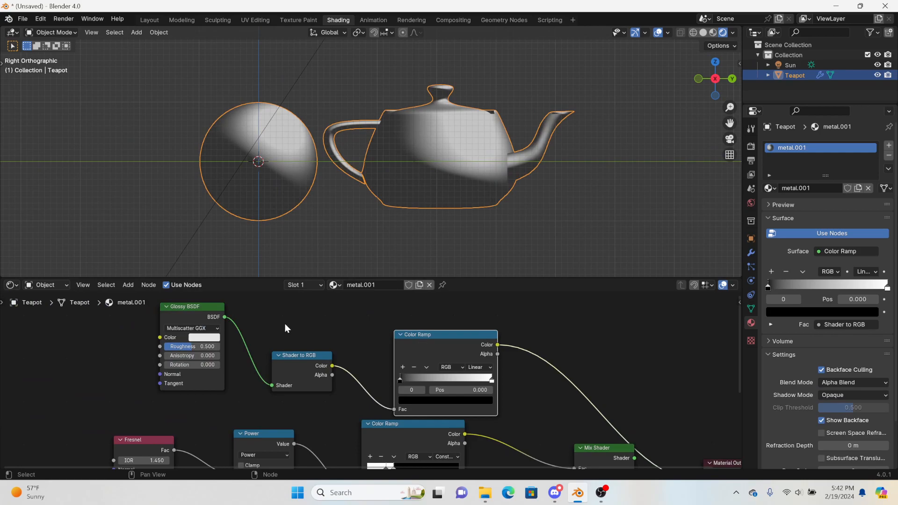
- Move the glossy Color Ramp's black stop to position 0.792 and set the Glossy BSDF's roughness to 0.153
{"action": "left_click_drag", "start_coordinate": [420, 378], "coordinate": [518, 378]}
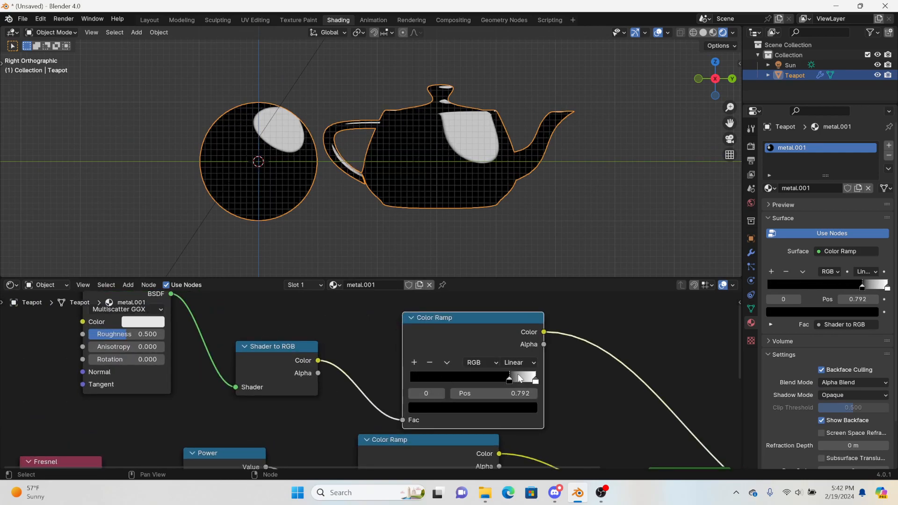
{"action": "left_click_drag", "start_coordinate": [126, 334], "coordinate": [101, 334]}
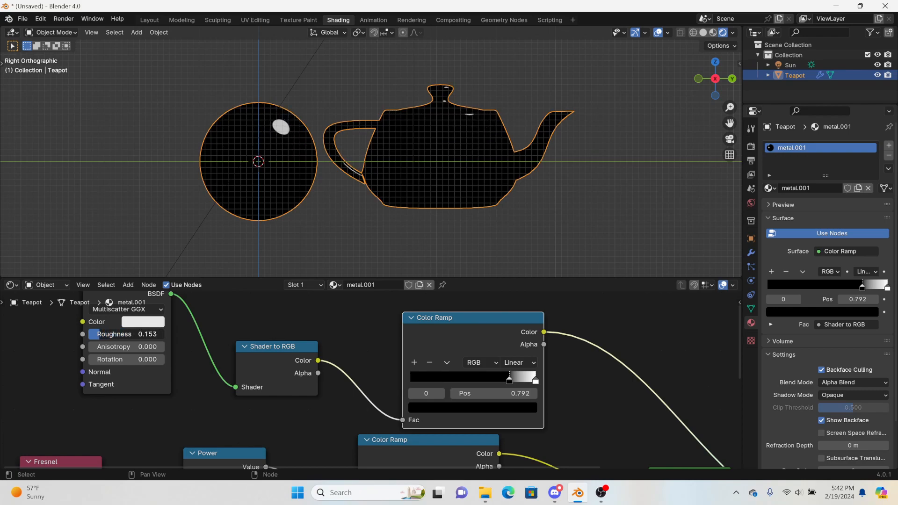
{"action": "scroll", "coordinate": [237, 361], "scroll_direction": "down", "scroll_amount": 2}
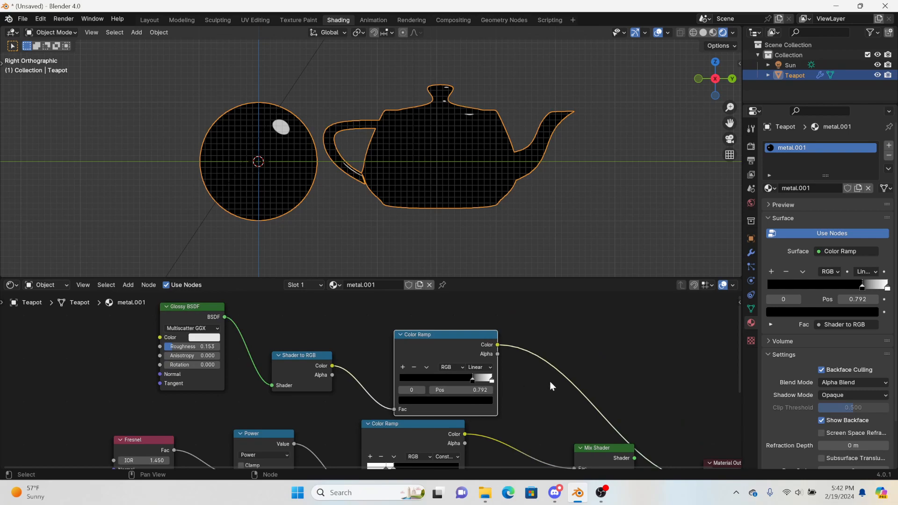
- Move the three glossy highlight nodes away from the Mix Shader and attach a Mix Color node to their Color Ramp's output
{"action": "left_click_drag", "start_coordinate": [72, 338], "coordinate": [518, 380]}
{"action": "key", "text": "g"}
{"action": "left_click", "coordinate": [321, 352]}
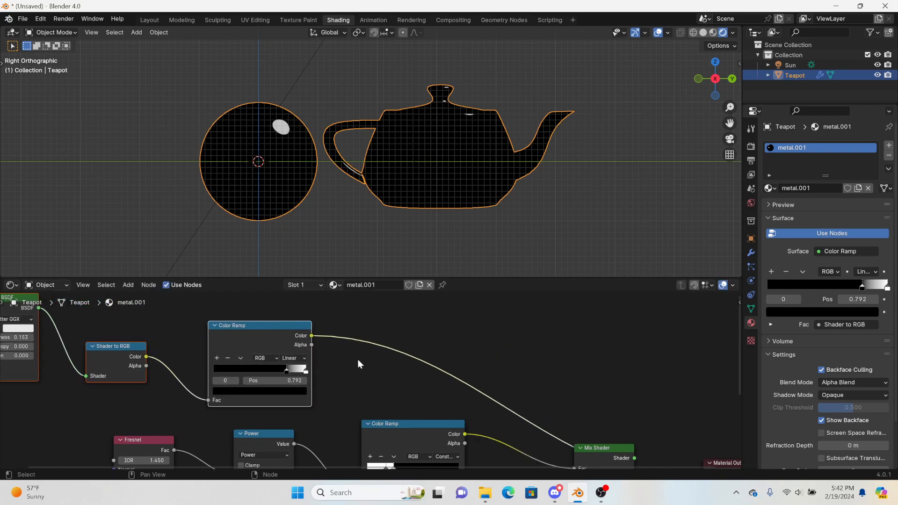
{"action": "middle_click_drag", "start_coordinate": [321, 352], "coordinate": [259, 315]}
{"action": "left_click_drag", "start_coordinate": [260, 304], "coordinate": [489, 321]}
{"action": "left_click", "coordinate": [510, 370]}
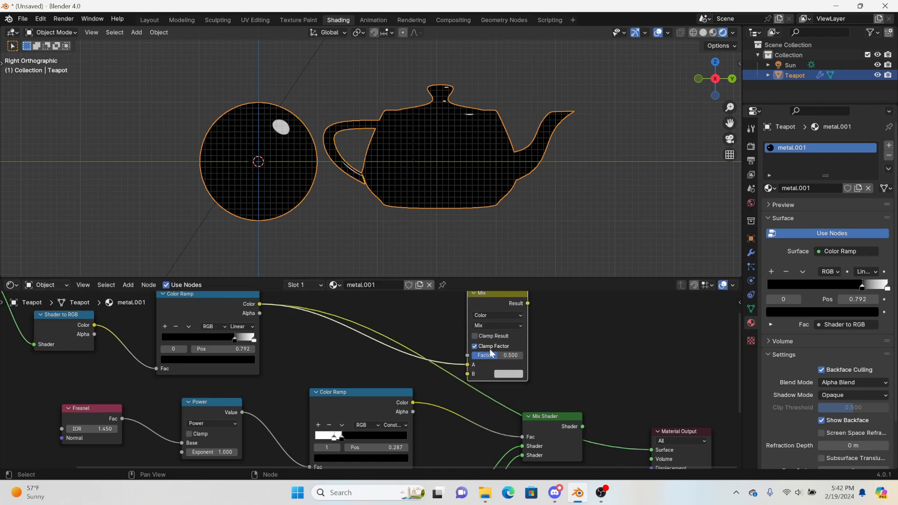
- Set the Mix node's blend mode to Add with factor 1 and feed the Fresnel Color Ramp into input B
{"action": "left_click", "coordinate": [485, 324]}
{"action": "left_click", "coordinate": [481, 204]}
{"action": "left_click", "coordinate": [419, 403]}
{"action": "left_click_drag", "start_coordinate": [473, 372], "coordinate": [469, 373]}
{"action": "left_click_drag", "start_coordinate": [520, 356], "coordinate": [525, 356]}
- Connect the Add node's Result to the Mix Shader's Fac and the Mix Shader to the Material Output's Surface
{"action": "left_click_drag", "start_coordinate": [528, 304], "coordinate": [522, 436]}
{"action": "left_click_drag", "start_coordinate": [582, 425], "coordinate": [658, 450]}
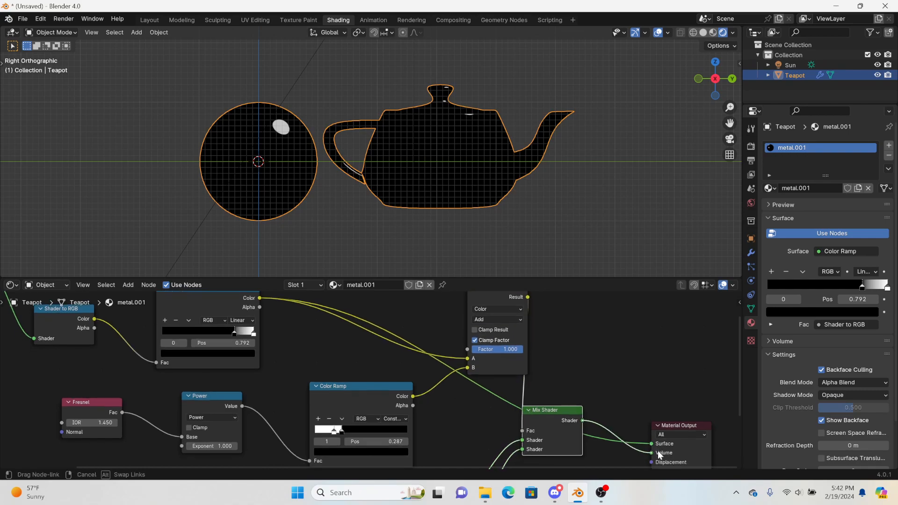
{"action": "left_click", "coordinate": [490, 299]}
{"action": "key", "text": "g"}
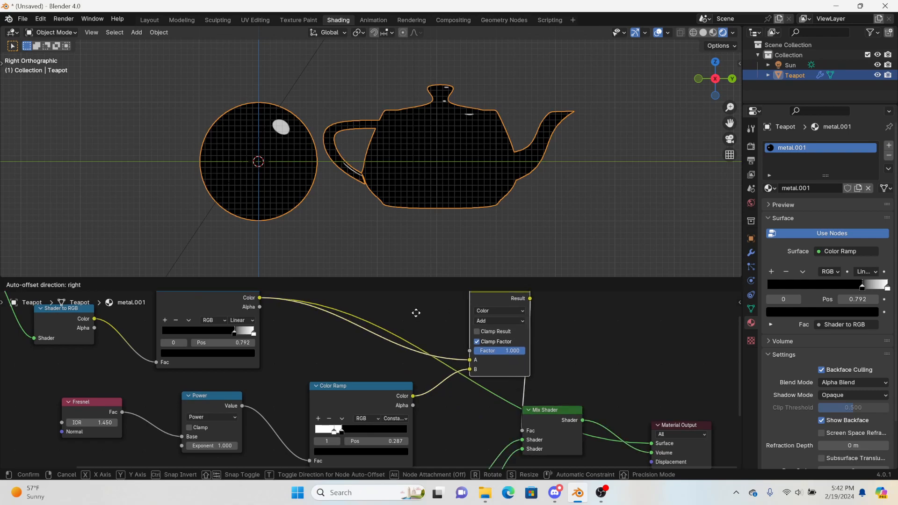
{"action": "left_click", "coordinate": [288, 313]}
{"action": "middle_click_drag", "start_coordinate": [557, 397], "coordinate": [547, 373]}
{"action": "mouse_move", "coordinate": [641, 428]}
{"action": "left_mouse_down"}
{"action": "mouse_move", "coordinate": [616, 429]}
{"action": "mouse_move", "coordinate": [642, 420]}
{"action": "left_mouse_up"}
- Space out the Fresnel Color Ramp and the Add node, and relink the ramp's Color to the Add node's input B
{"action": "left_click_drag", "start_coordinate": [356, 361], "coordinate": [310, 367]}
{"action": "left_click_drag", "start_coordinate": [354, 311], "coordinate": [421, 311]}
{"action": "left_click_drag", "start_coordinate": [359, 378], "coordinate": [399, 346]}
{"action": "middle_click_drag", "start_coordinate": [523, 141], "coordinate": [506, 157]}
{"action": "scroll", "coordinate": [342, 385], "scroll_direction": "up", "scroll_amount": 2}
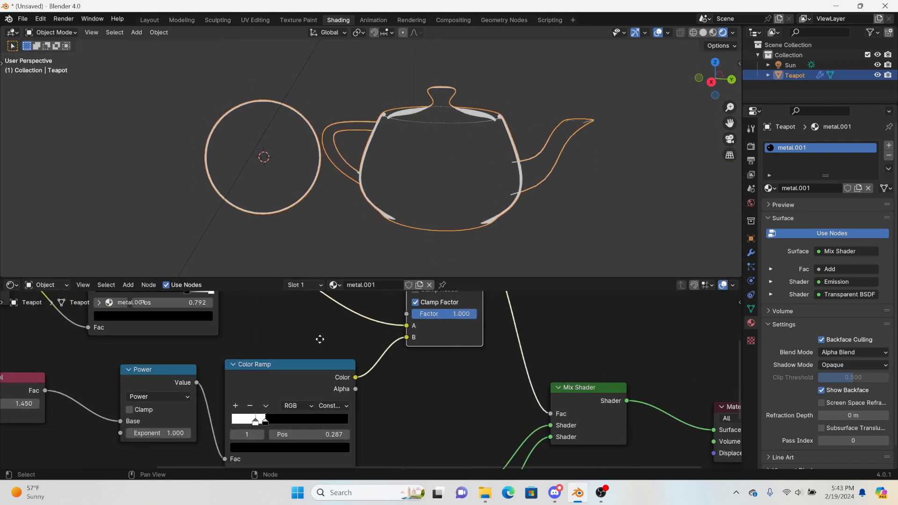
- Move the glossy highlight Color Ramp's black stop to position 0.894
{"action": "middle_click_drag", "start_coordinate": [319, 338], "coordinate": [372, 403]}
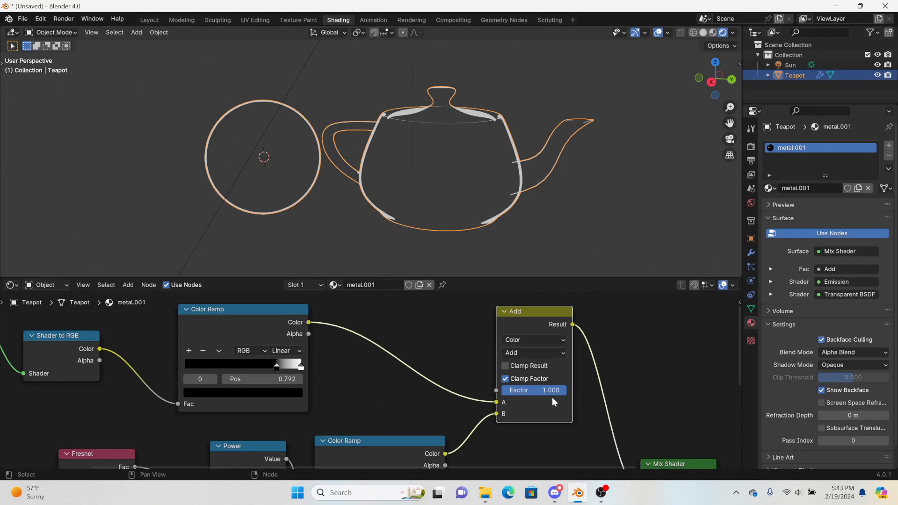
{"action": "mouse_move", "coordinate": [552, 391]}
{"action": "left_mouse_down"}
{"action": "mouse_move", "coordinate": [490, 391]}
{"action": "mouse_move", "coordinate": [555, 391]}
{"action": "left_mouse_up"}
{"action": "left_click_drag", "start_coordinate": [276, 366], "coordinate": [290, 363]}
{"action": "middle_click_drag", "start_coordinate": [485, 383], "coordinate": [339, 416]}
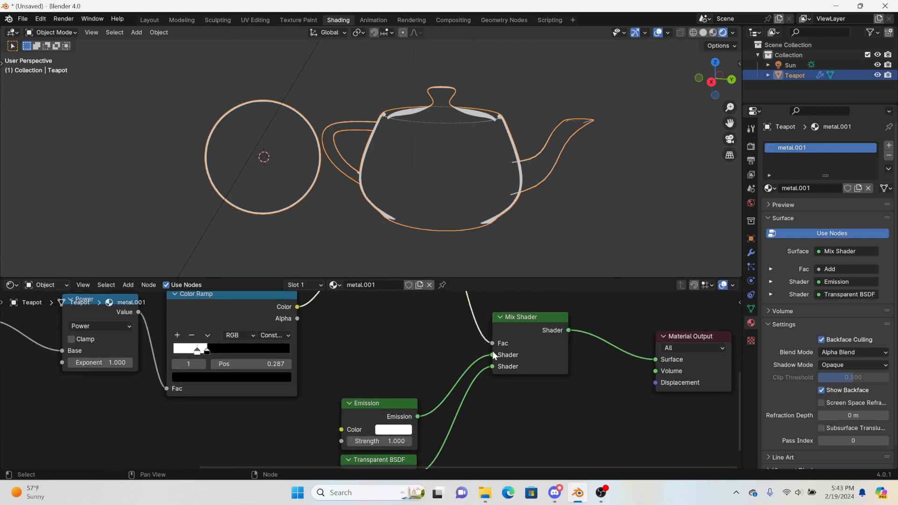
{"action": "middle_click_drag", "start_coordinate": [445, 141], "coordinate": [419, 274]}
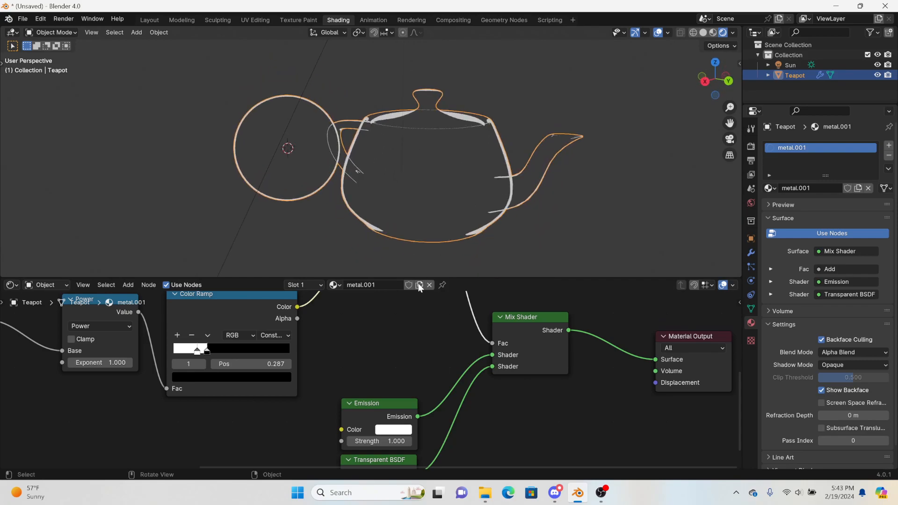
{"action": "scroll", "coordinate": [467, 346], "scroll_direction": "down", "scroll_amount": 4}
{"action": "middle_click_drag", "start_coordinate": [430, 318], "coordinate": [425, 337]}
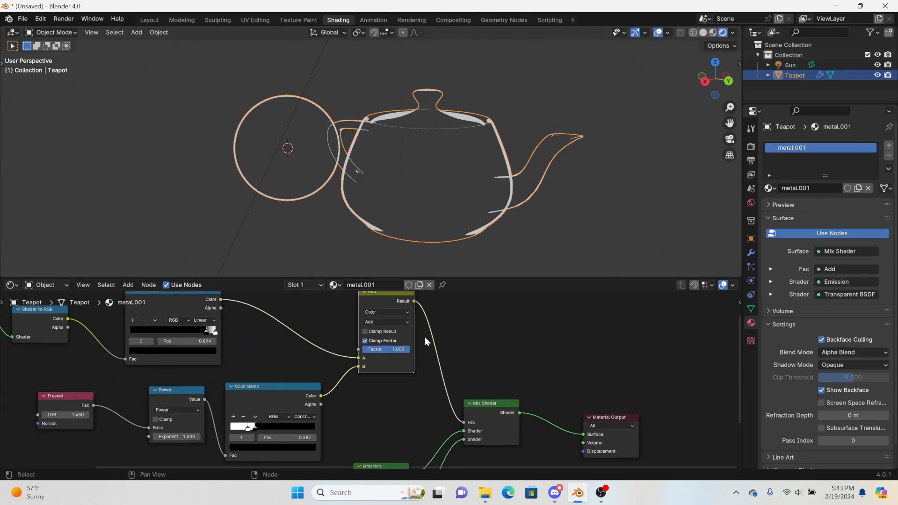
- Preview the Add node's Result directly through the Material Output's Surface and examine both objects from above and from the side
{"action": "mouse_move", "coordinate": [414, 301]}
{"action": "left_mouse_down"}
{"action": "mouse_move", "coordinate": [605, 442]}
{"action": "mouse_move", "coordinate": [585, 435]}
{"action": "left_mouse_up"}
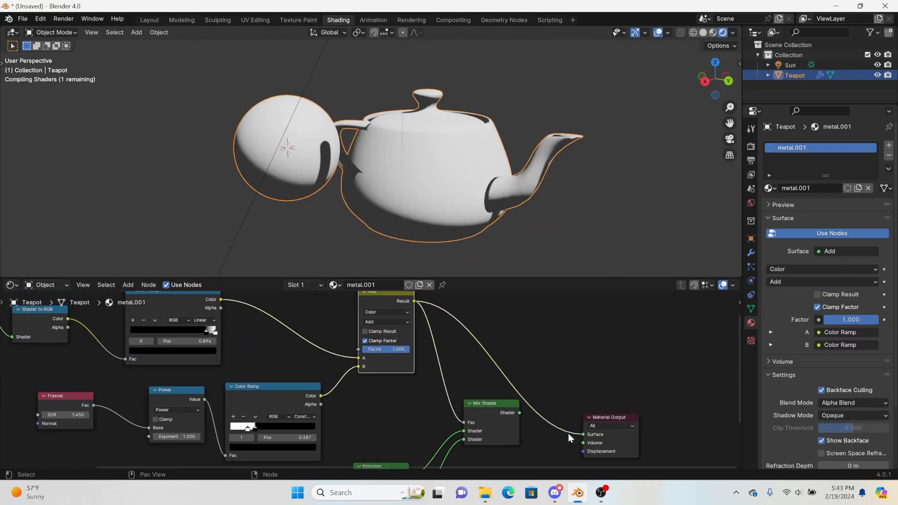
{"action": "middle_click_drag", "start_coordinate": [401, 218], "coordinate": [414, 24]}
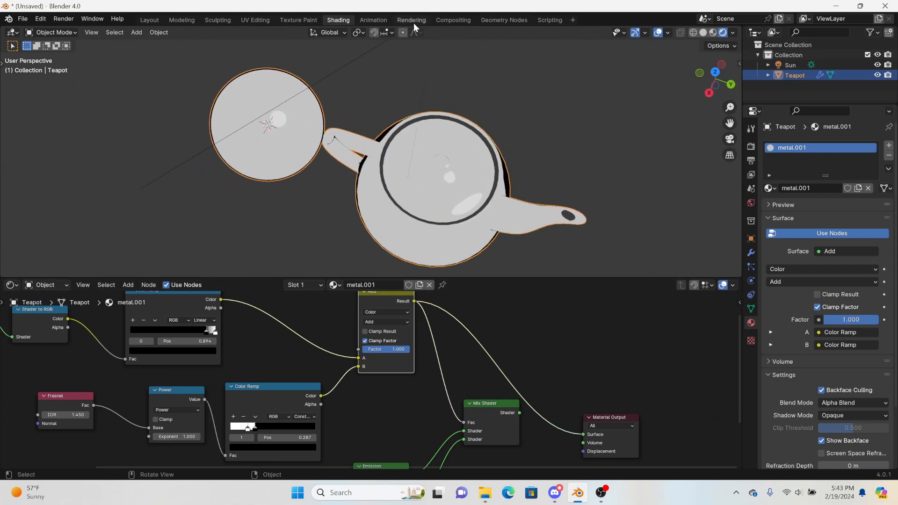
{"action": "middle_click_drag", "start_coordinate": [412, 201], "coordinate": [552, 140]}
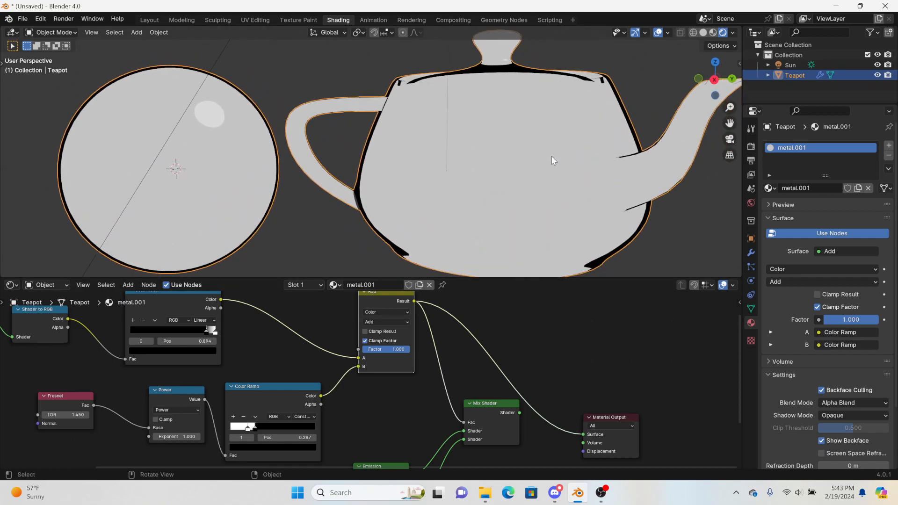
- Insert an Invert Color node between the glossy Color Ramp and the Add node, and reconnect the Mix Shader to the Material Output's Surface
{"action": "middle_click_drag", "start_coordinate": [302, 378], "coordinate": [404, 381]}
{"action": "key", "text": "shift+a"}
{"action": "left_click", "coordinate": [400, 313]}
{"action": "type", "text": "inv"}
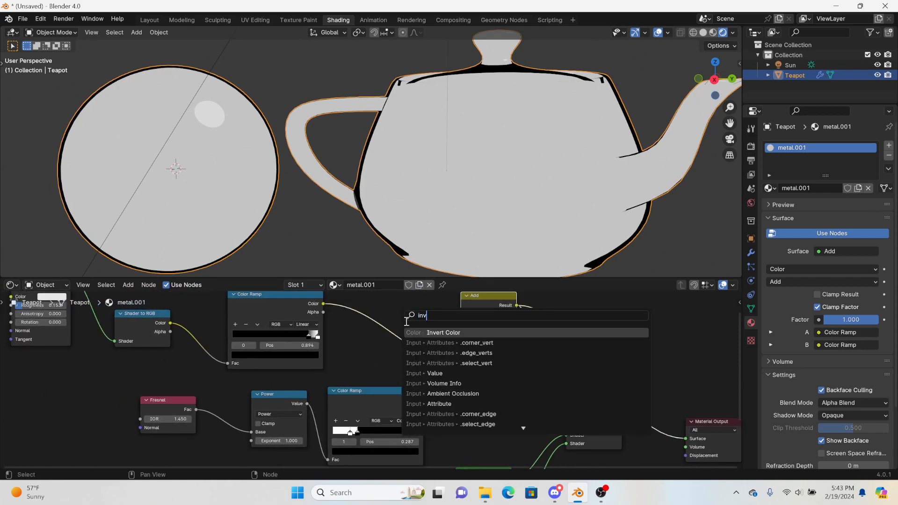
{"action": "left_click", "coordinate": [418, 332]}
{"action": "left_click", "coordinate": [373, 322]}
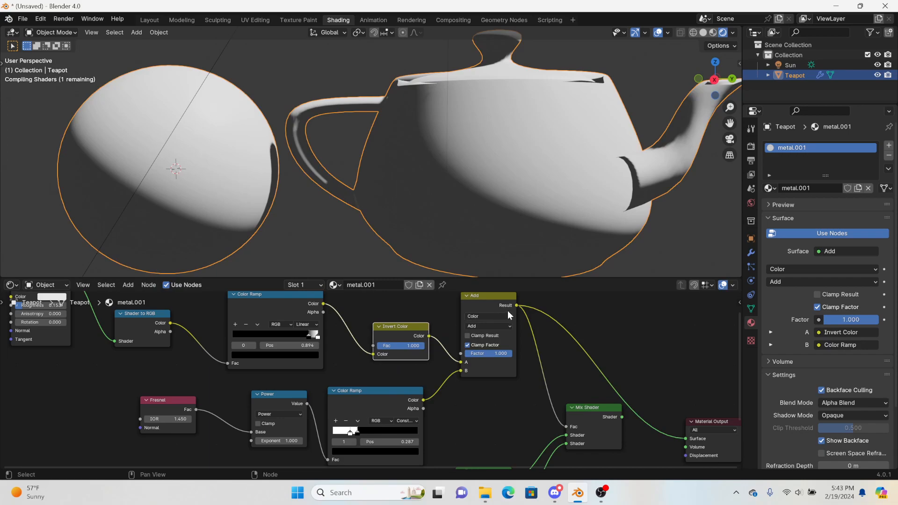
{"action": "left_click_drag", "start_coordinate": [622, 416], "coordinate": [688, 438]}
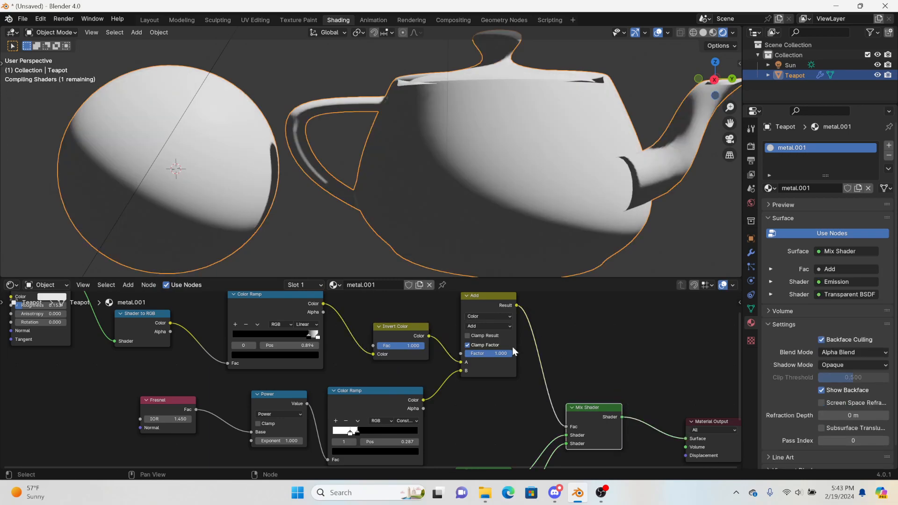
- Relocate the Invert Color node between the Fresnel Color Ramp and the Add node's input B, relinking the glossy Color Ramp directly to input A
{"action": "middle_click_drag", "start_coordinate": [536, 224], "coordinate": [514, 248]}
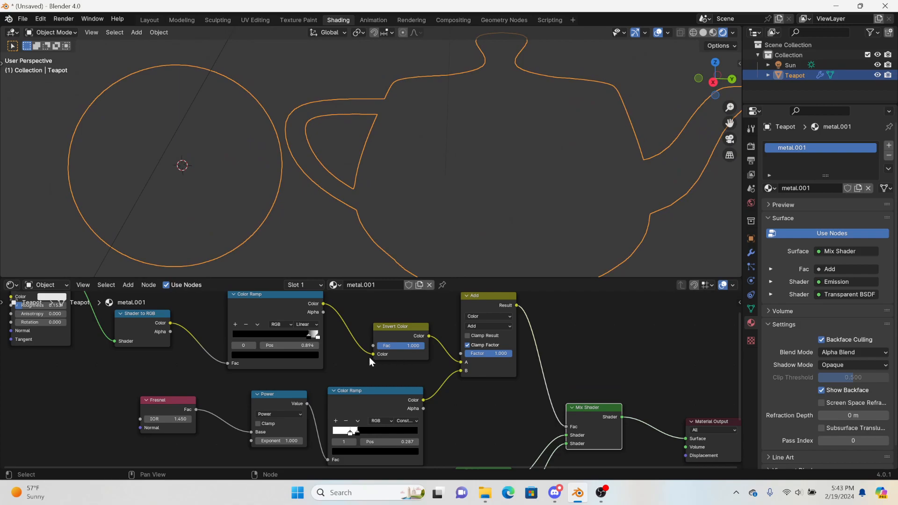
{"action": "left_click_drag", "start_coordinate": [373, 354], "coordinate": [463, 362]}
{"action": "mouse_move", "coordinate": [409, 328]}
{"action": "left_mouse_down"}
{"action": "mouse_move", "coordinate": [396, 369]}
{"action": "mouse_move", "coordinate": [491, 379]}
{"action": "left_mouse_up"}
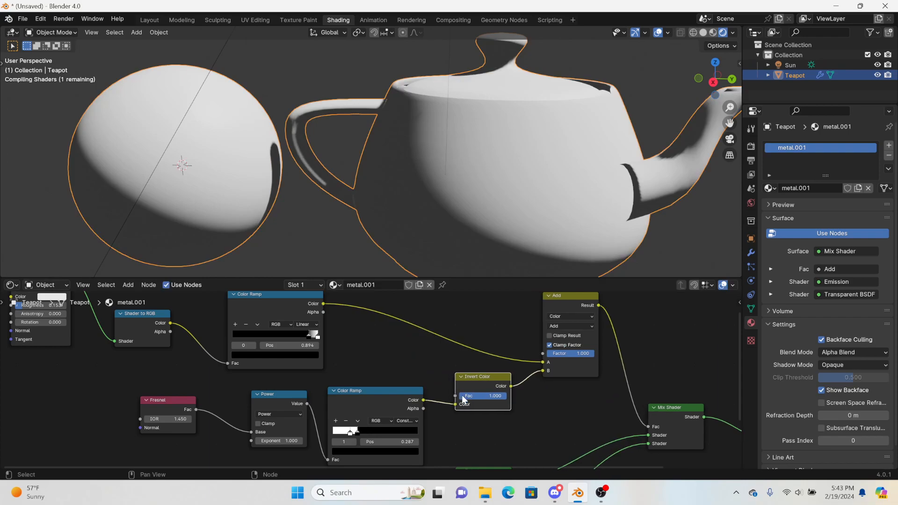
- Duplicate the Invert Color node and insert the copy between the Add node's Result and the Mix Shader's Fac
{"action": "middle_click_drag", "start_coordinate": [570, 408], "coordinate": [319, 387]}
{"action": "key", "text": "shift+d"}
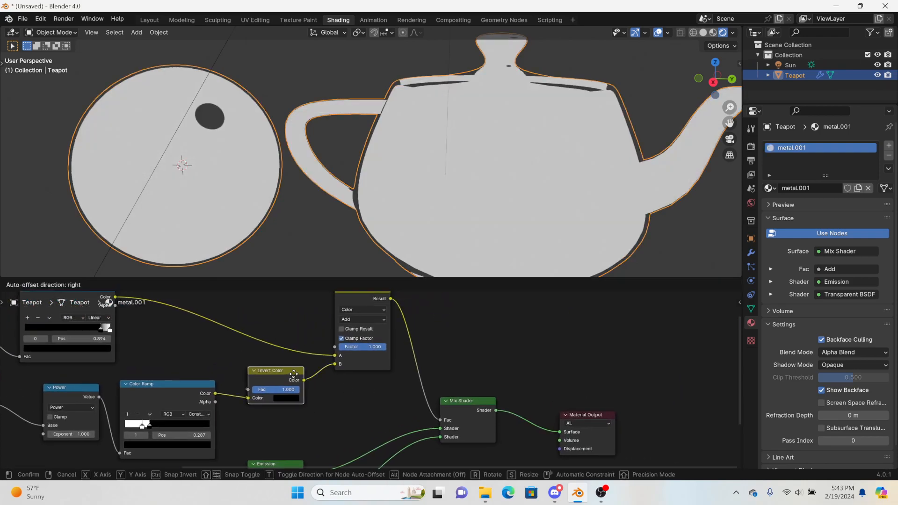
{"action": "left_click", "coordinate": [443, 341]}
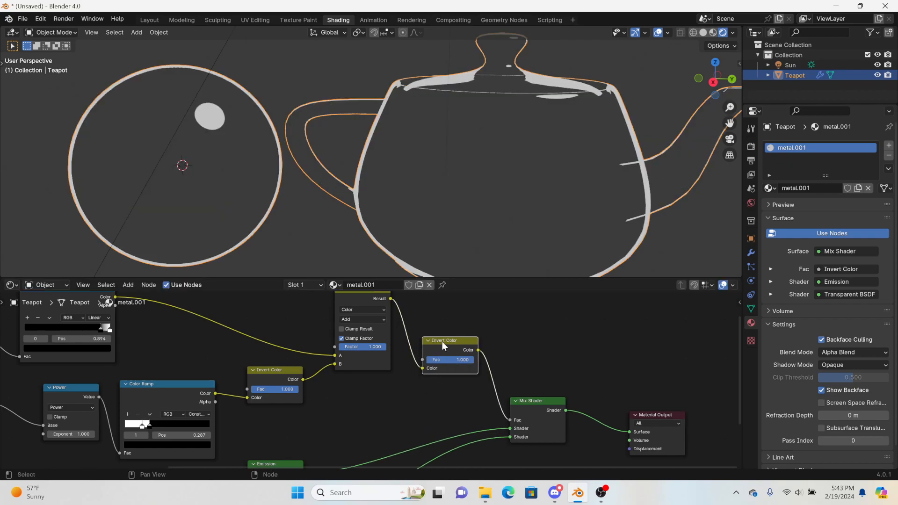
- Examine the glass material's glossy and Fresnel node chains and the sphere and teapot's shading
{"action": "mouse_move", "coordinate": [439, 192]}
{"action": "middle_mouse_down"}
{"action": "mouse_move", "coordinate": [465, 249]}
{"action": "mouse_move", "coordinate": [436, 242]}
{"action": "mouse_move", "coordinate": [402, 174]}
{"action": "mouse_move", "coordinate": [415, 173]}
{"action": "mouse_move", "coordinate": [428, 196]}
{"action": "mouse_move", "coordinate": [195, 251]}
{"action": "middle_mouse_up"}
{"action": "middle_click_drag", "start_coordinate": [147, 329], "coordinate": [404, 313]}
{"action": "scroll", "coordinate": [346, 313], "scroll_direction": "up", "scroll_amount": 7}
{"action": "middle_click_drag", "start_coordinate": [354, 356], "coordinate": [371, 436]}
{"action": "scroll", "coordinate": [383, 362], "scroll_direction": "down", "scroll_amount": 1}
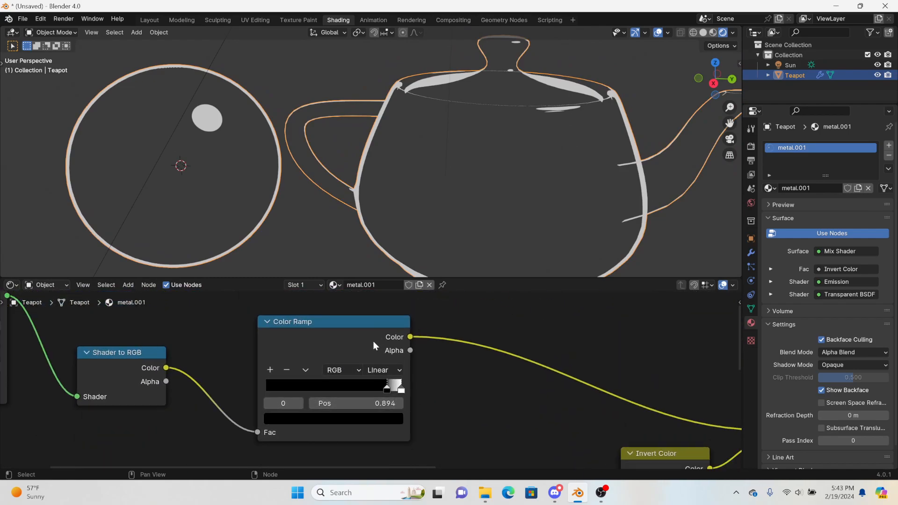
{"action": "middle_click_drag", "start_coordinate": [465, 408], "coordinate": [373, 283]}
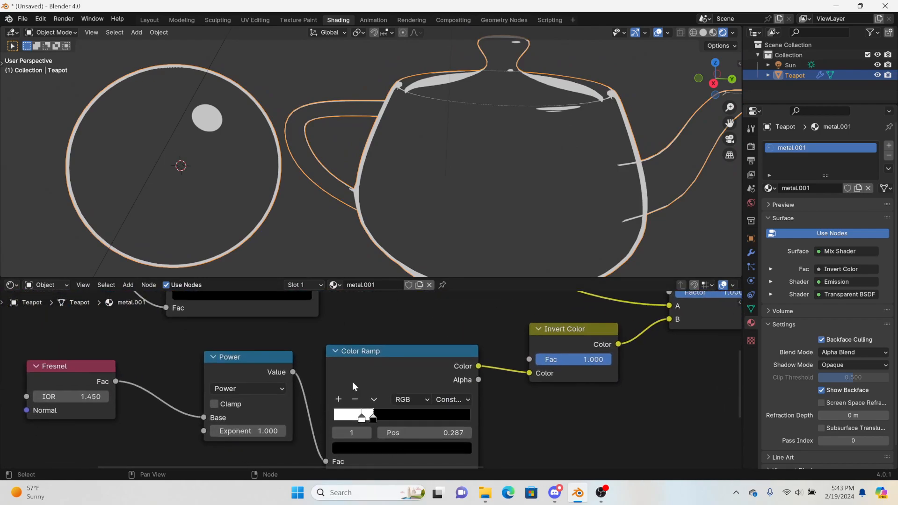
{"action": "middle_click_drag", "start_coordinate": [346, 300], "coordinate": [452, 416]}
{"action": "scroll", "coordinate": [472, 361], "scroll_direction": "down", "scroll_amount": 2}
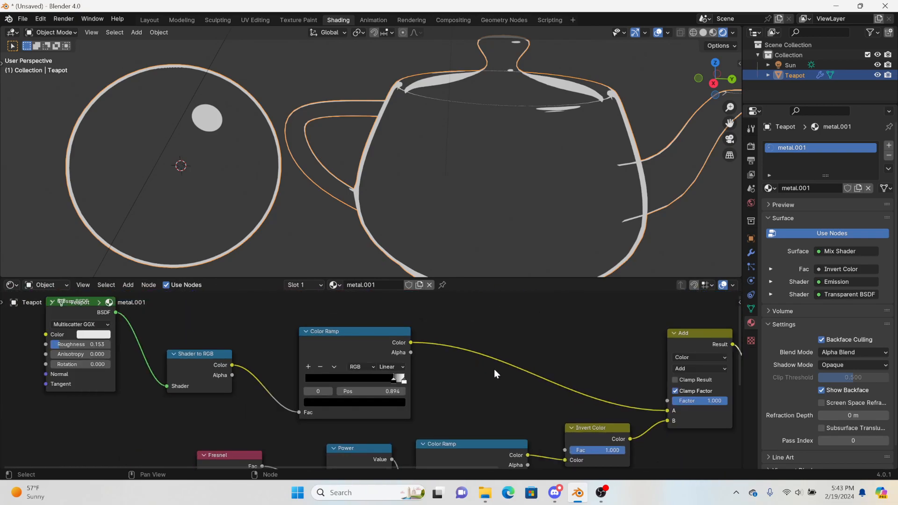
- Move the Glossy BSDF node slightly closer to the Shader to RGB node
{"action": "middle_click_drag", "start_coordinate": [591, 389], "coordinate": [626, 405]}
{"action": "left_click_drag", "start_coordinate": [122, 318], "coordinate": [144, 333]}
{"action": "middle_click_drag", "start_coordinate": [313, 231], "coordinate": [299, 166]}
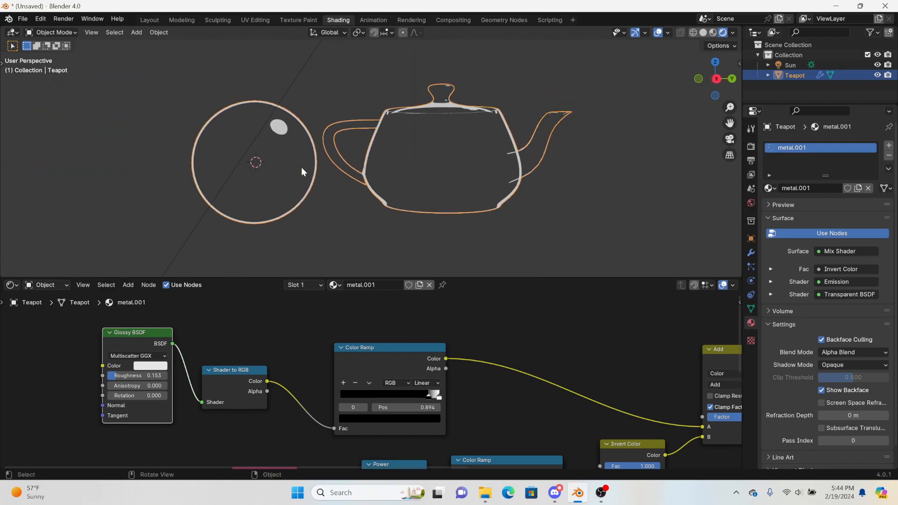
- Rename the metal.001 material as toon glass
{"action": "middle_click_drag", "start_coordinate": [535, 355], "coordinate": [310, 428]}
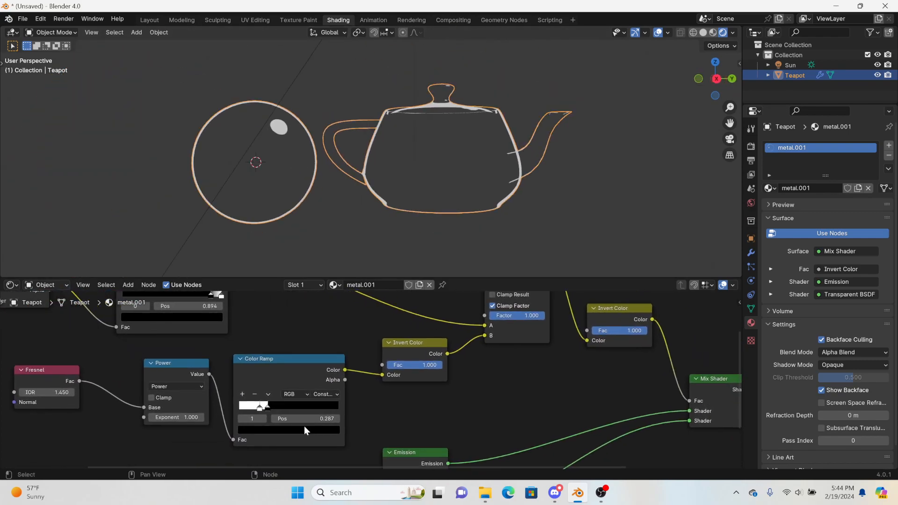
{"action": "scroll", "coordinate": [384, 351], "scroll_direction": "down", "scroll_amount": 3}
{"action": "middle_click_drag", "start_coordinate": [526, 382], "coordinate": [373, 428]}
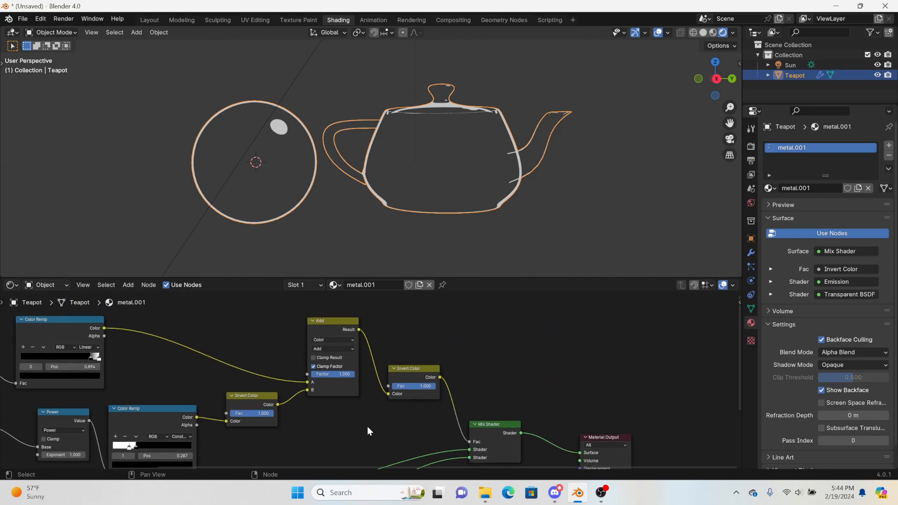
{"action": "scroll", "coordinate": [367, 425], "scroll_direction": "up", "scroll_amount": 2}
{"action": "middle_click_drag", "start_coordinate": [351, 428], "coordinate": [399, 337]}
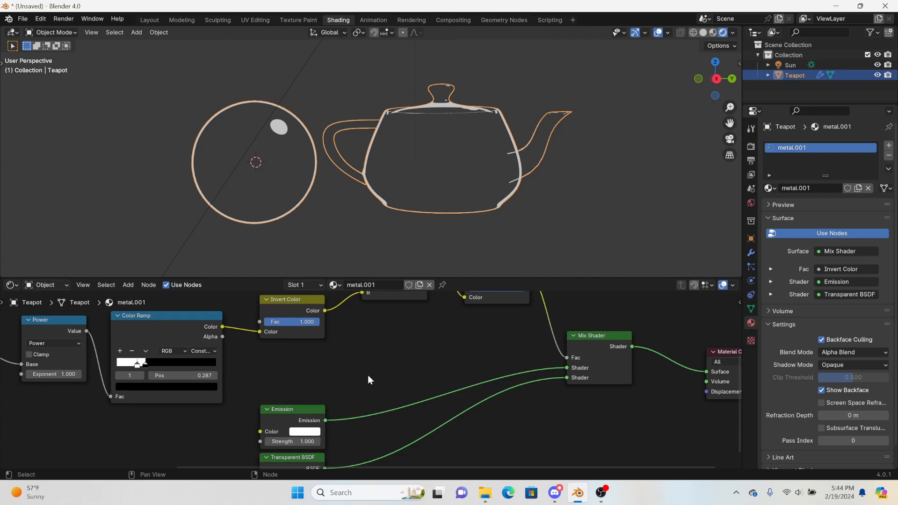
{"action": "type", "text": "toon glass"}
{"action": "key", "text": "Return"}
- Examine the complete toon glass node tree and the sphere and teapot from another side
{"action": "middle_click_drag", "start_coordinate": [421, 330], "coordinate": [487, 395]}
{"action": "scroll", "coordinate": [484, 388], "scroll_direction": "down", "scroll_amount": 1}
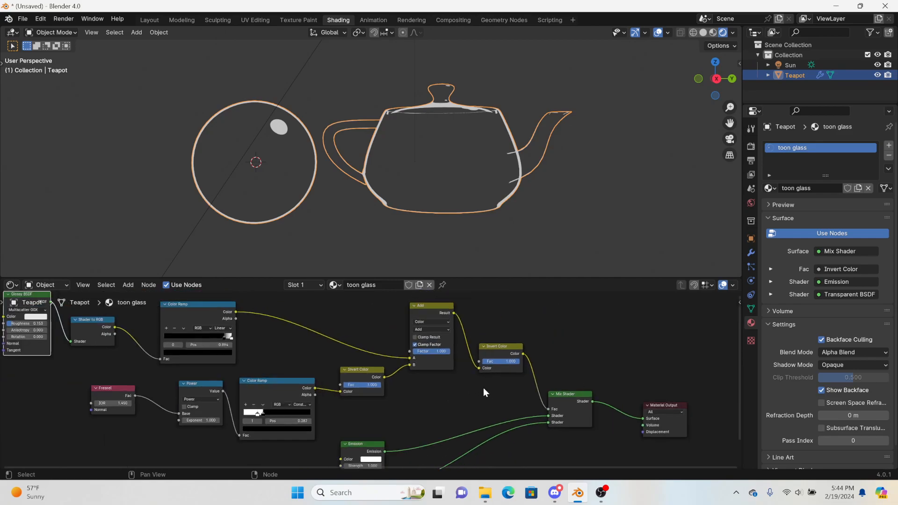
{"action": "scroll", "coordinate": [450, 400], "scroll_direction": "down", "scroll_amount": 1}
{"action": "scroll", "coordinate": [365, 416], "scroll_direction": "down", "scroll_amount": 1}
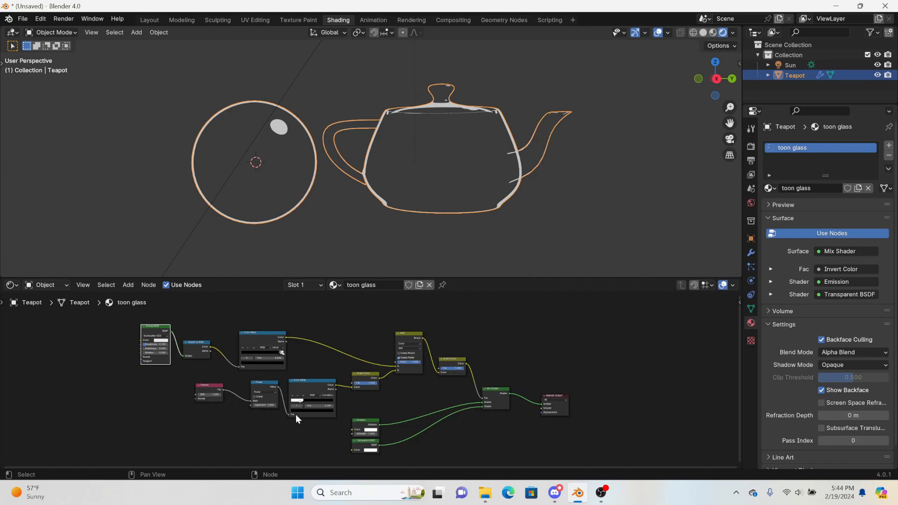
{"action": "scroll", "coordinate": [161, 407], "scroll_direction": "up", "scroll_amount": 2}
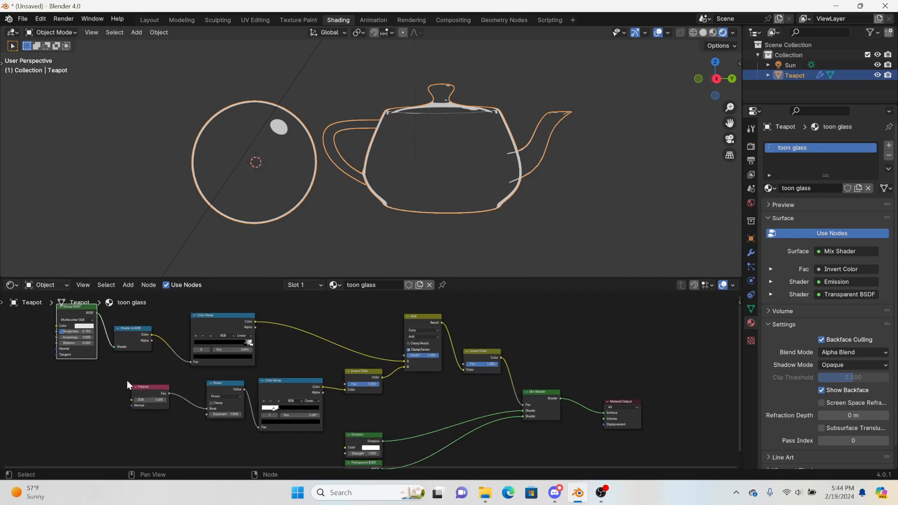
{"action": "middle_click_drag", "start_coordinate": [122, 383], "coordinate": [545, 335]}
{"action": "scroll", "coordinate": [282, 403], "scroll_direction": "up", "scroll_amount": 3}
{"action": "scroll", "coordinate": [276, 408], "scroll_direction": "up", "scroll_amount": 3}
{"action": "middle_click_drag", "start_coordinate": [332, 215], "coordinate": [185, 227]}
{"action": "scroll", "coordinate": [486, 333], "scroll_direction": "down", "scroll_amount": 4}
{"action": "middle_click_drag", "start_coordinate": [518, 366], "coordinate": [341, 302]}
- Switch the Teapot object's material to base and view both objects
{"action": "left_click", "coordinate": [341, 286]}
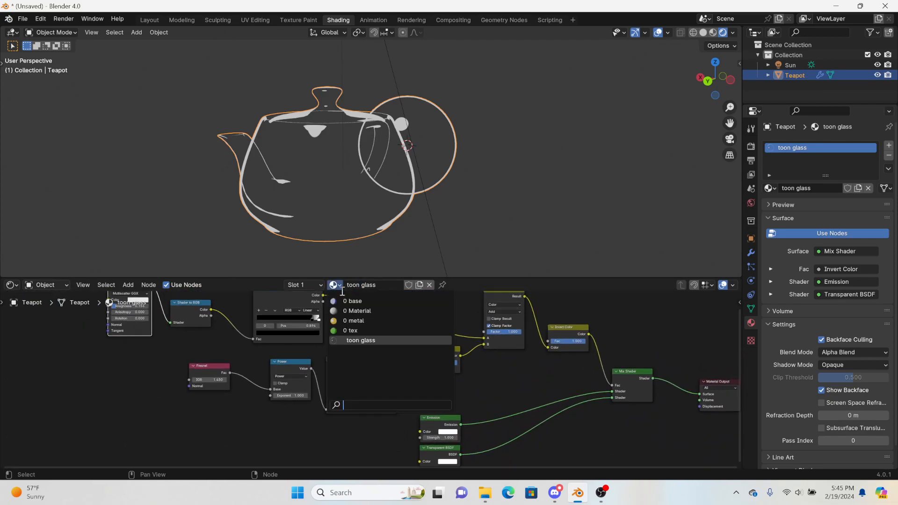
{"action": "left_click", "coordinate": [346, 301]}
{"action": "middle_click_drag", "start_coordinate": [327, 244], "coordinate": [449, 213]}
{"action": "scroll", "coordinate": [306, 398], "scroll_direction": "up", "scroll_amount": 3}
- Rearrange the base material's Diffuse BSDF, Shader to RGB and Color Ramp nodes into a tidy row
{"action": "middle_click_drag", "start_coordinate": [306, 398], "coordinate": [487, 370]}
{"action": "scroll", "coordinate": [380, 380], "scroll_direction": "up", "scroll_amount": 4}
{"action": "scroll", "coordinate": [319, 344], "scroll_direction": "down", "scroll_amount": 1}
{"action": "middle_click_drag", "start_coordinate": [270, 336], "coordinate": [324, 364]}
{"action": "left_click_drag", "start_coordinate": [210, 355], "coordinate": [177, 320]}
{"action": "left_click_drag", "start_coordinate": [290, 358], "coordinate": [277, 329]}
{"action": "mouse_move", "coordinate": [405, 335]}
{"action": "left_mouse_down"}
{"action": "mouse_move", "coordinate": [377, 326]}
{"action": "mouse_move", "coordinate": [375, 341]}
{"action": "mouse_move", "coordinate": [388, 337]}
{"action": "left_mouse_up"}
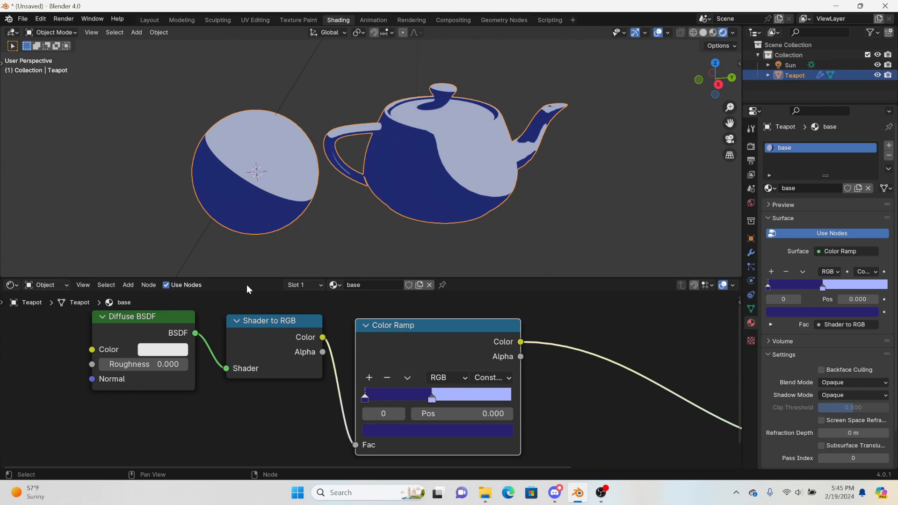
- Switch the Teapot object's material back to toon glass
{"action": "scroll", "coordinate": [381, 348], "scroll_direction": "down", "scroll_amount": 1}
{"action": "left_click", "coordinate": [339, 284]}
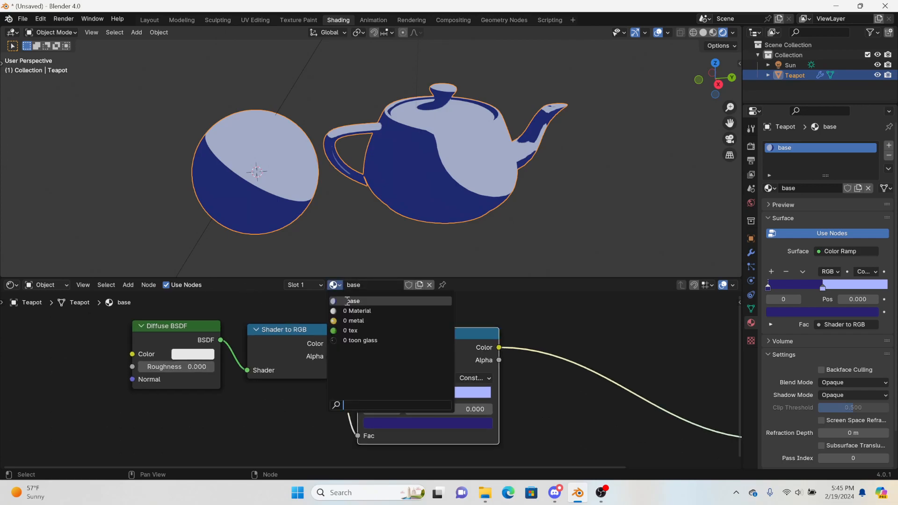
{"action": "left_click", "coordinate": [363, 340]}
- Tidy the toon glass nodes by moving the glossy chain closer to the Add node and the Emission and Transparent BSDF beside the Mix Shader
{"action": "scroll", "coordinate": [382, 361], "scroll_direction": "down", "scroll_amount": 5}
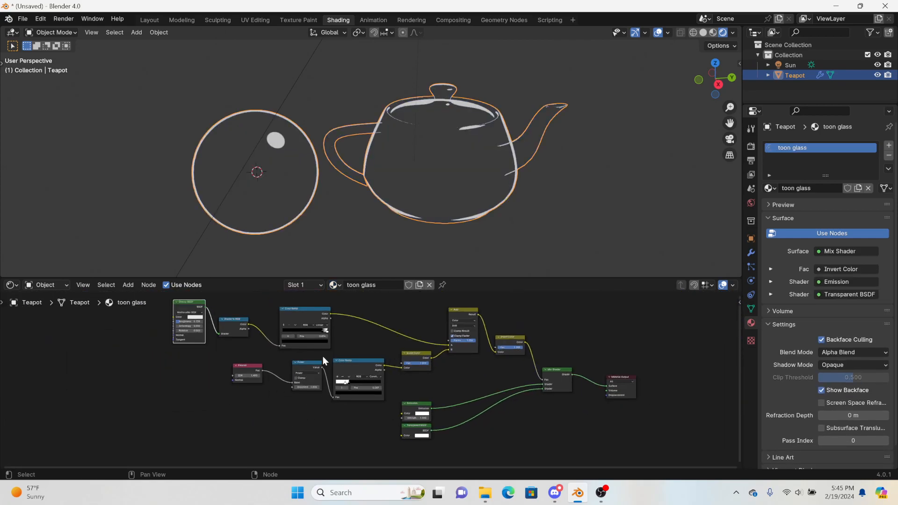
{"action": "left_click_drag", "start_coordinate": [296, 314], "coordinate": [343, 313]}
{"action": "left_click_drag", "start_coordinate": [236, 317], "coordinate": [303, 321]}
{"action": "left_click_drag", "start_coordinate": [190, 301], "coordinate": [261, 311]}
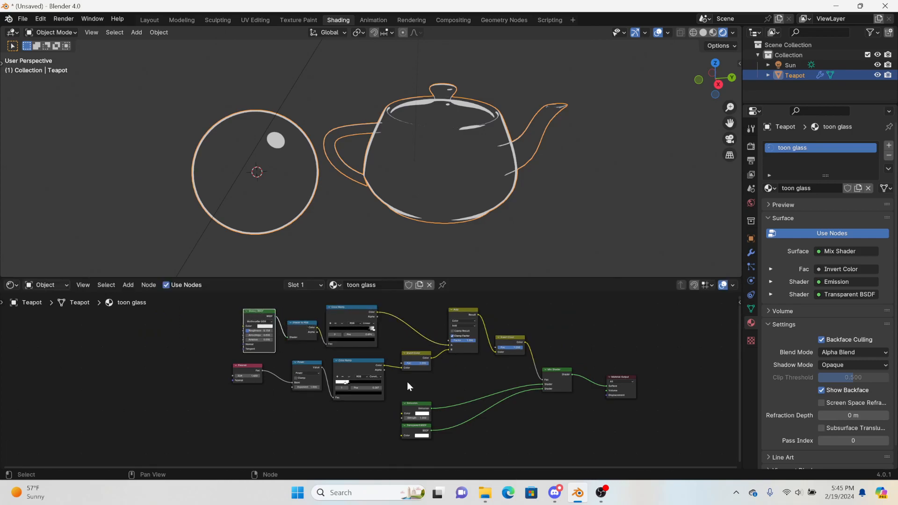
{"action": "left_click_drag", "start_coordinate": [405, 396], "coordinate": [510, 367]}
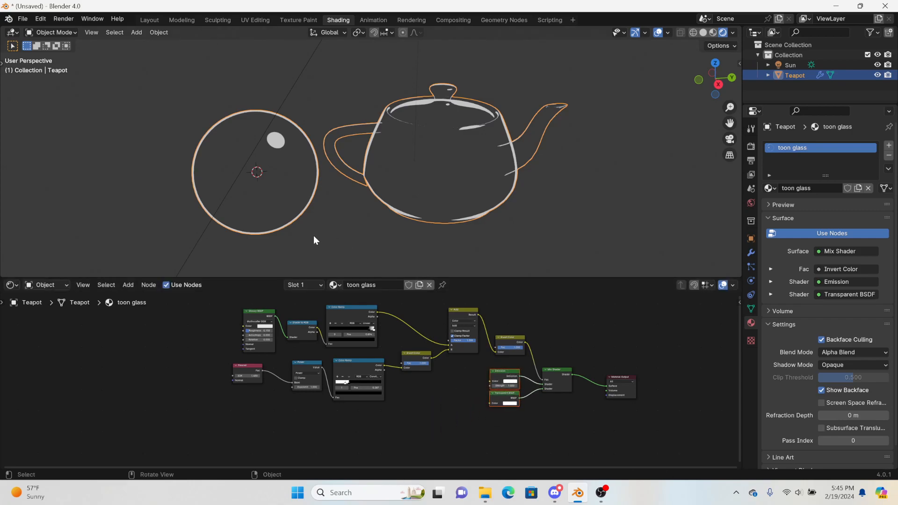
- Play the animation briefly with both glass objects in view and stop it
{"action": "middle_click_drag", "start_coordinate": [416, 219], "coordinate": [442, 206]}
{"action": "key", "text": "space"}
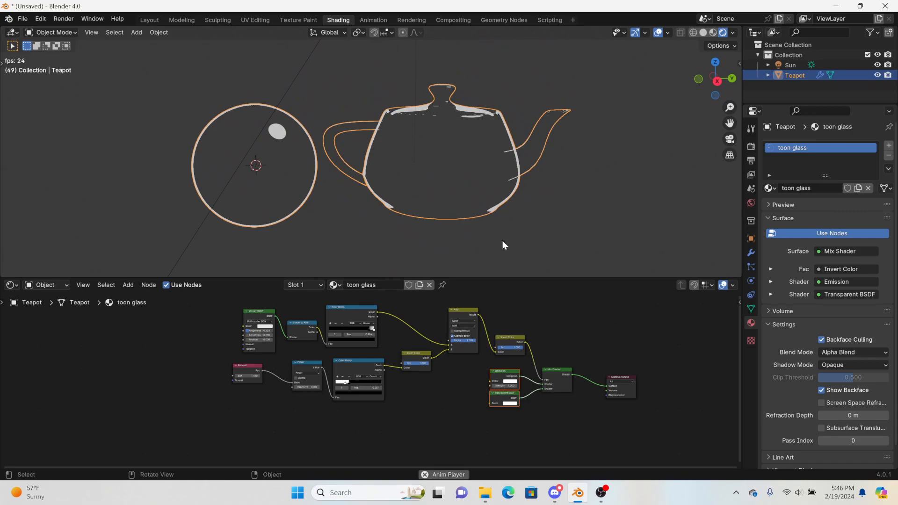
{"action": "key", "text": "space"}
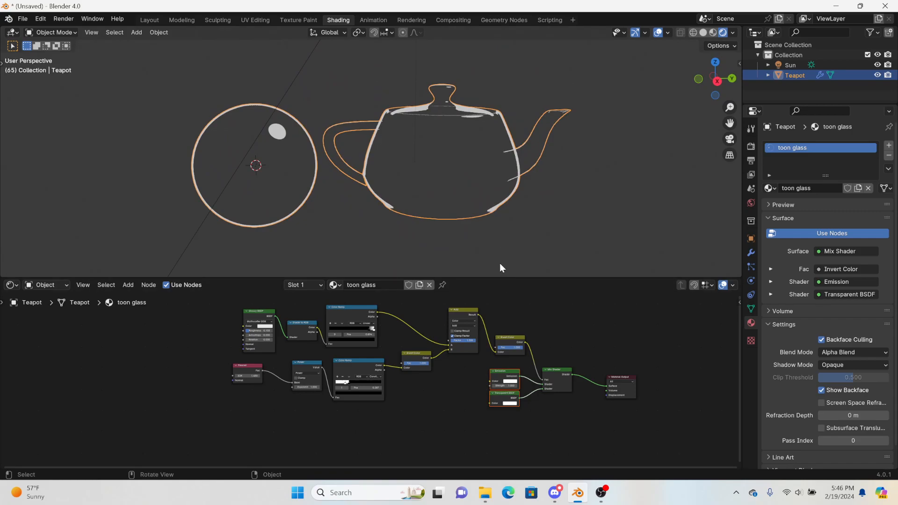